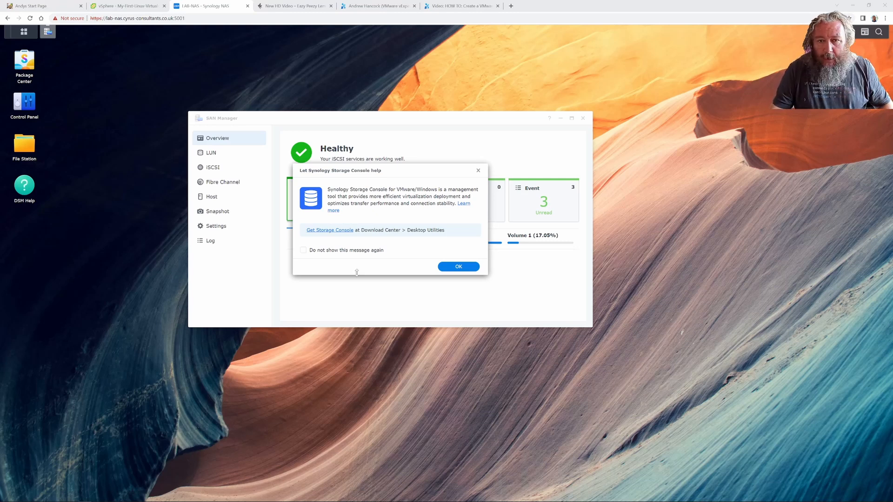
Step: Dismiss the help message, reopen SAN Manager and follow its link to the Storage Console downloads
click(460, 269)
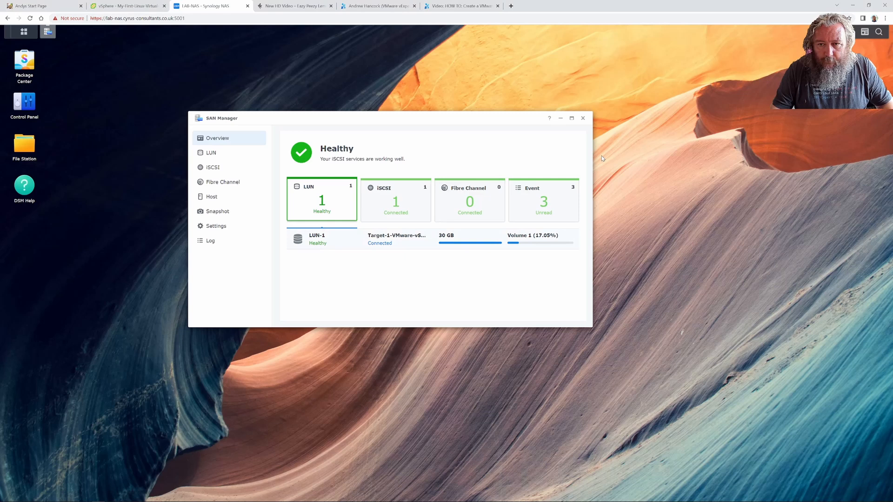
click(583, 119)
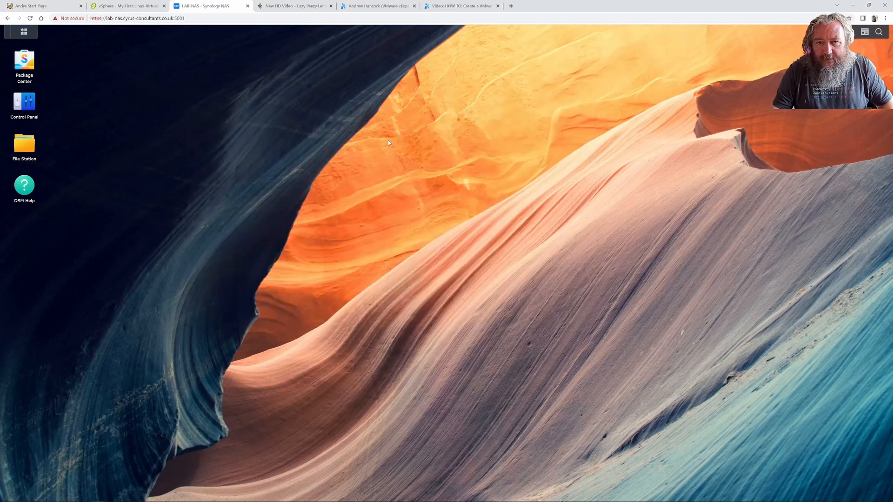
click(24, 31)
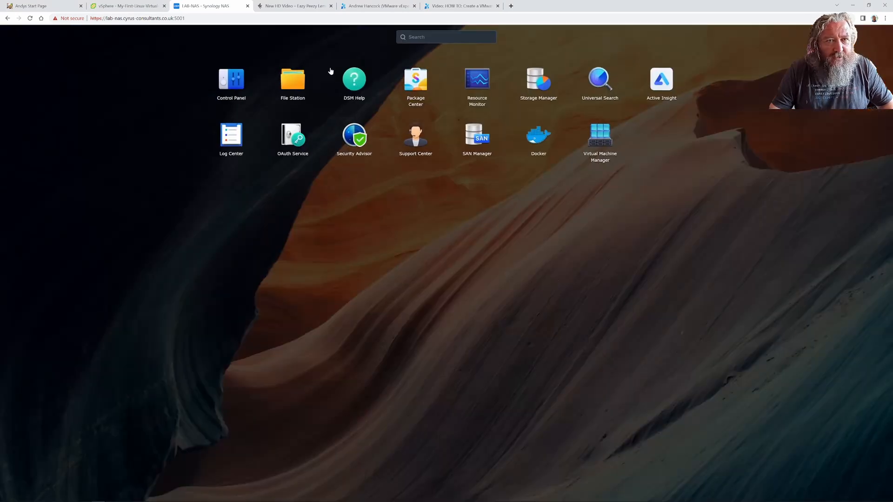
click(478, 147)
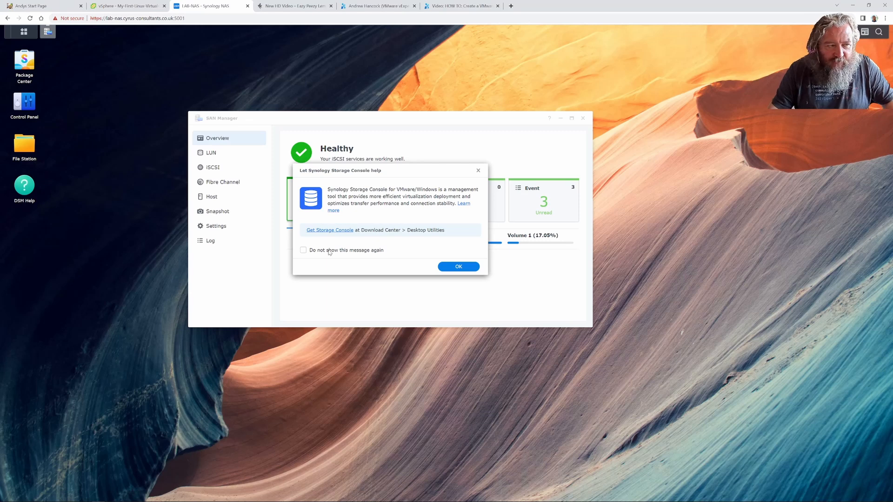
click(335, 230)
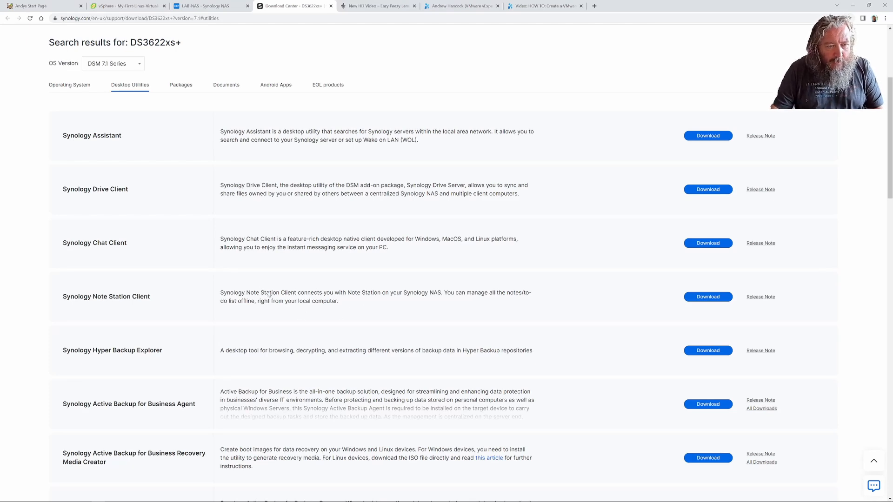
Step: Download Synology Storage Console for VMware and save the OVA file in the Experts Exchange folder
scroll(222, 269, down, 2)
scroll(222, 269, down, 6)
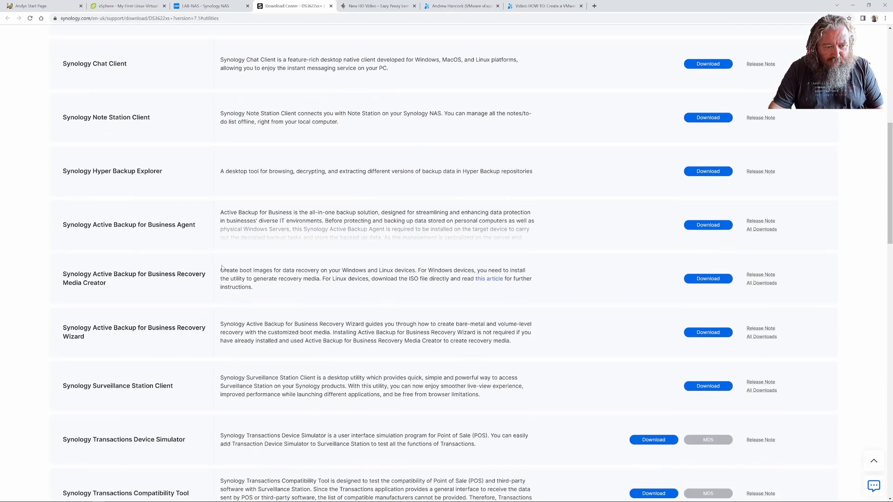
scroll(222, 268, down, 4)
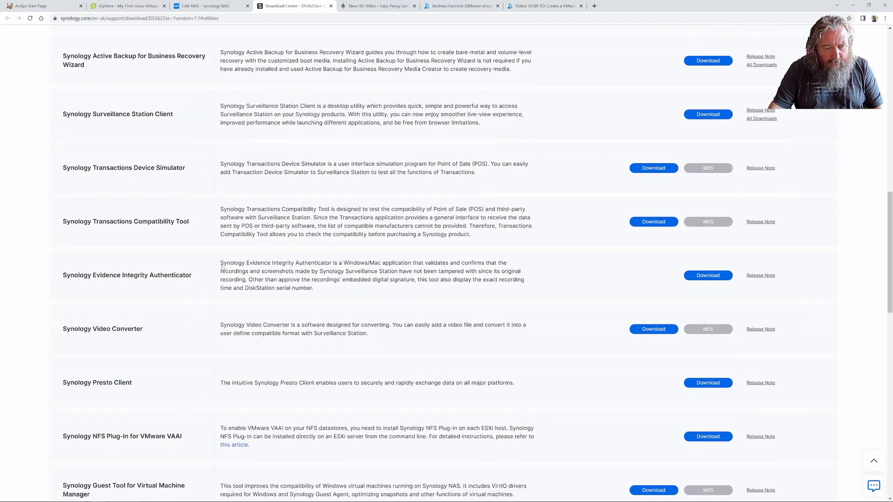
scroll(223, 268, down, 2)
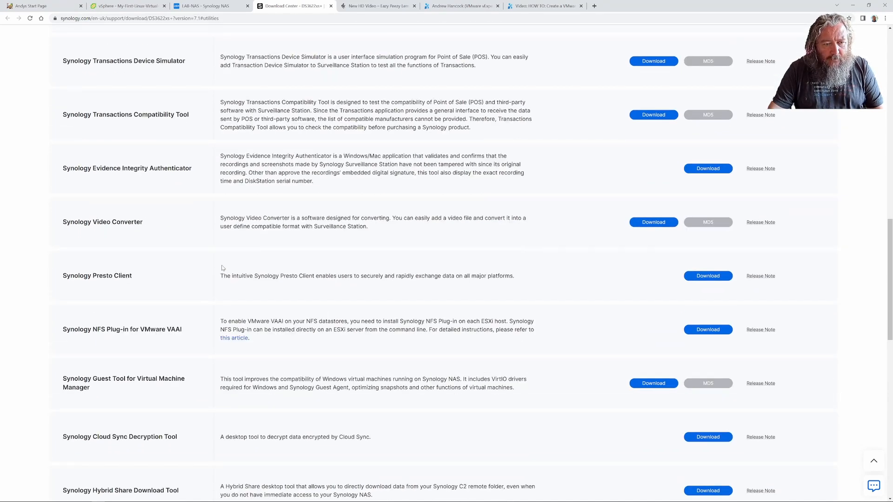
scroll(222, 269, down, 5)
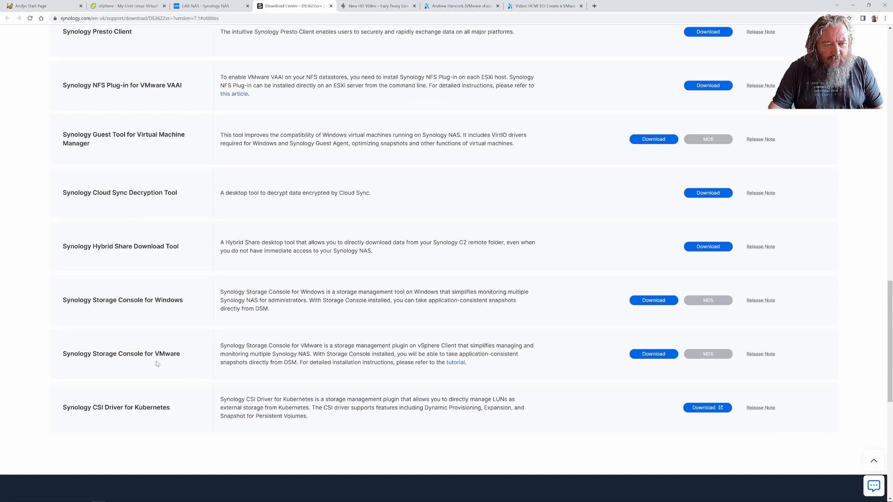
click(655, 357)
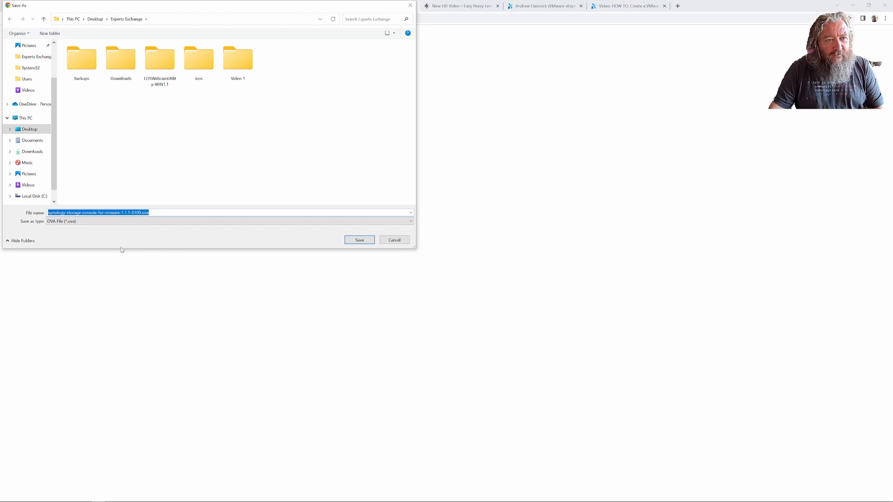
click(357, 241)
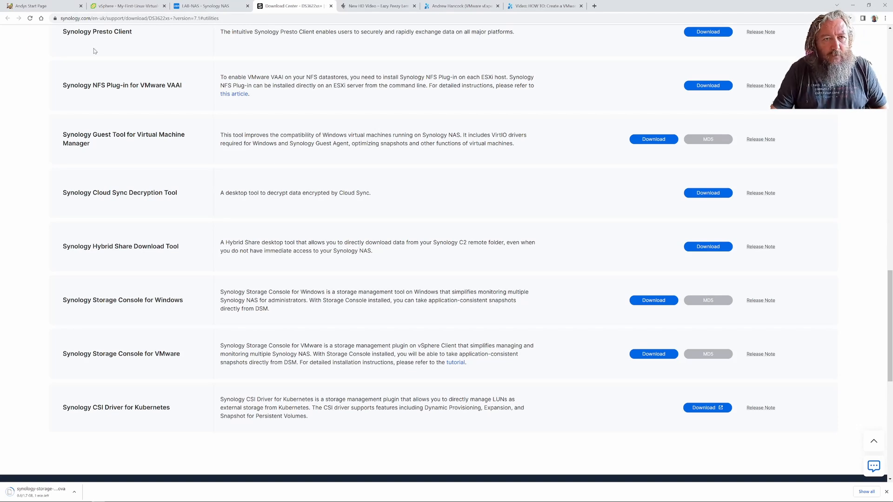
Step: Switch to the vSphere Client and start deploying an OVF template on EE Cluster
click(108, 8)
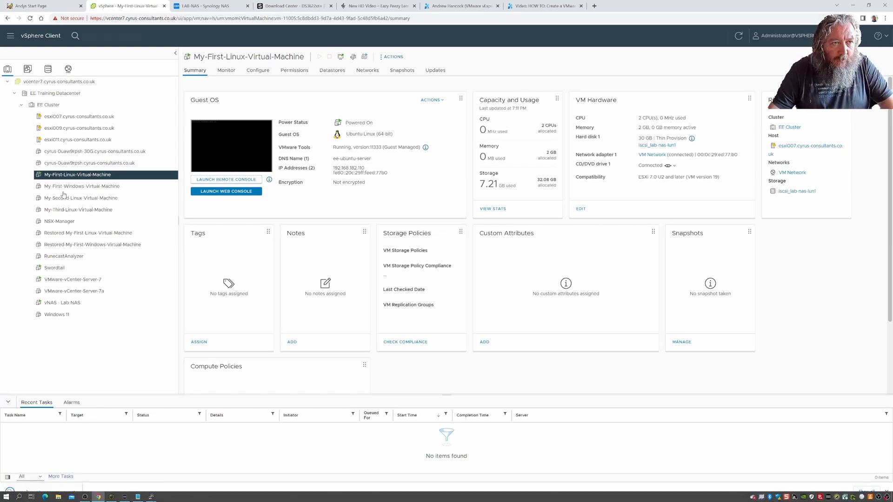
click(56, 107)
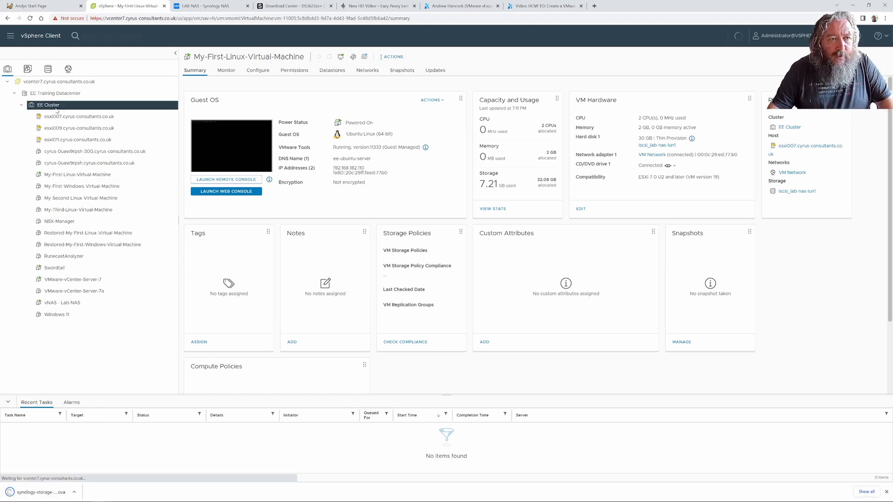
right_click(56, 107)
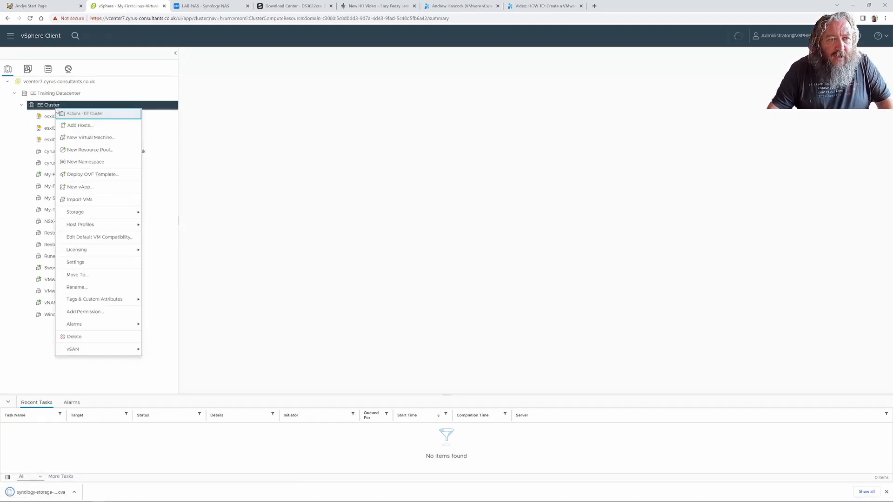
click(89, 177)
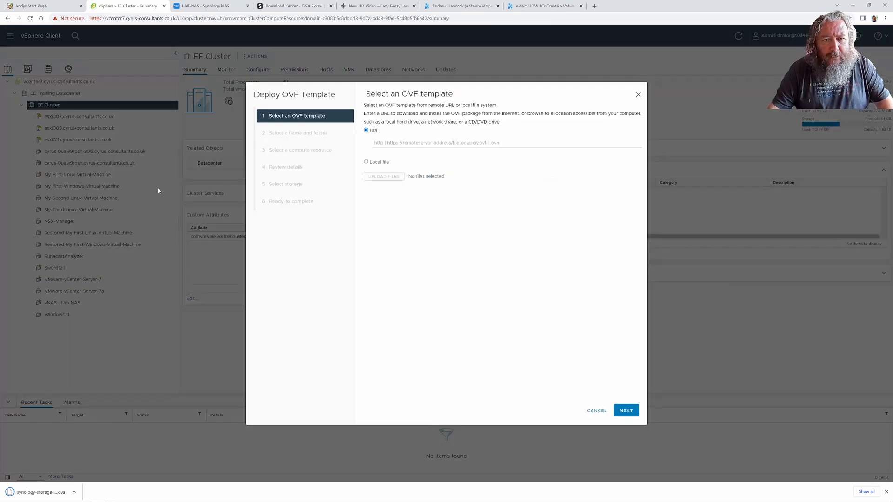
Step: Use the local file synology-storage-console-for-vmware-1.1.1-0100.ova from the Experts Exchange folder as the OVF template
click(384, 163)
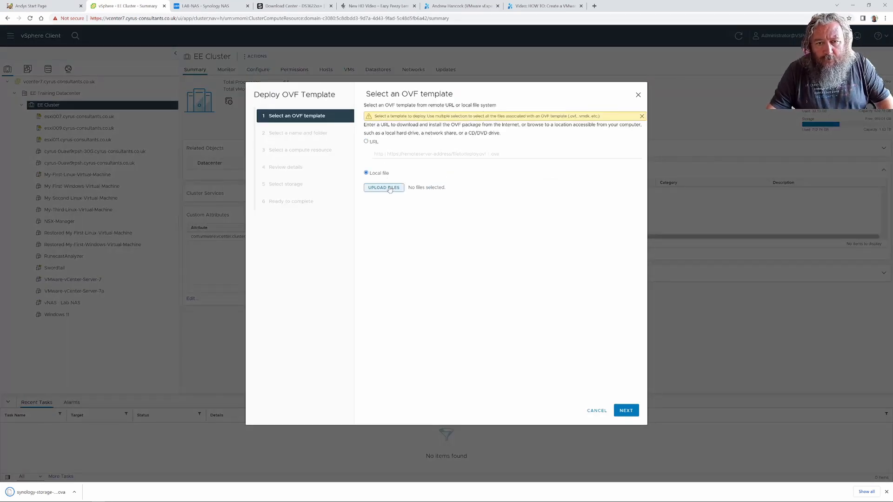
click(389, 188)
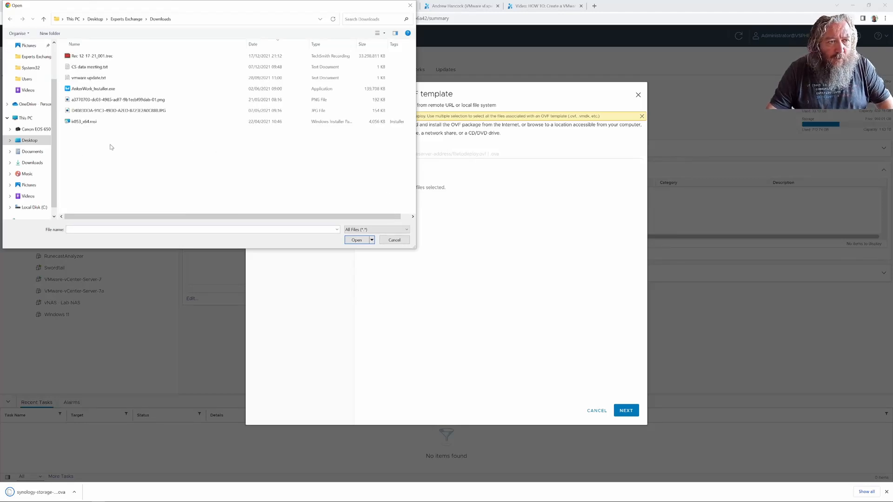
click(37, 57)
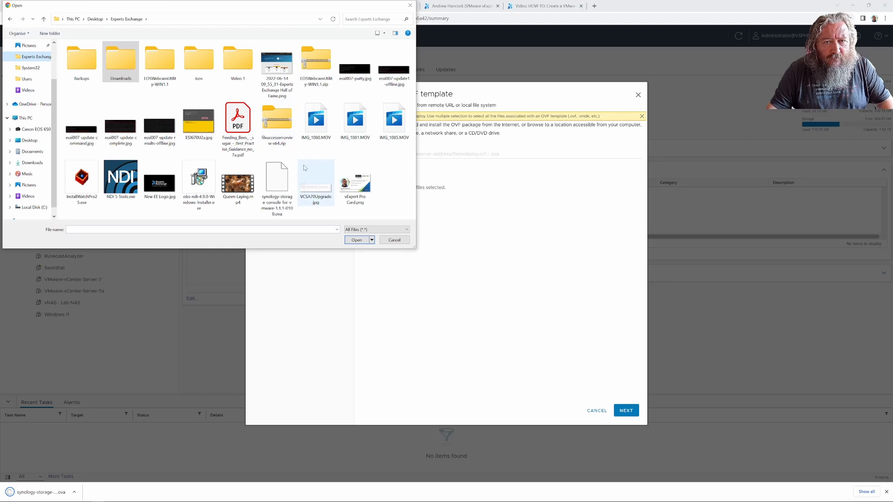
click(284, 200)
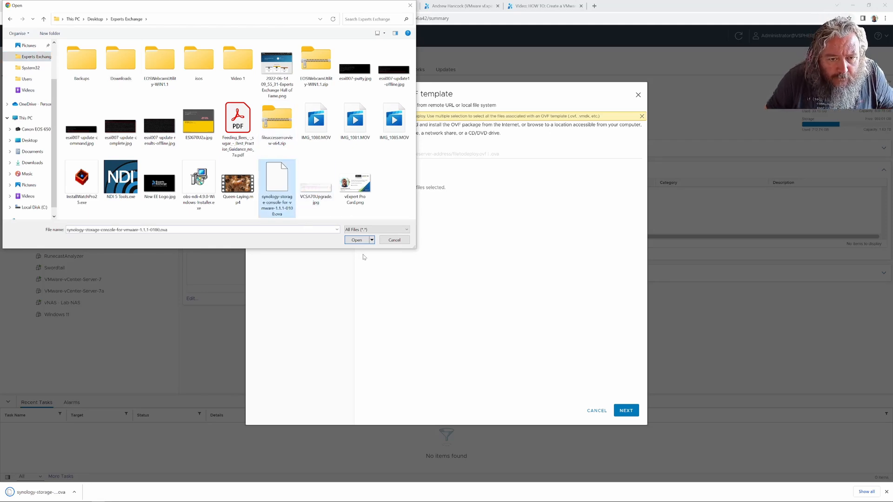
click(356, 240)
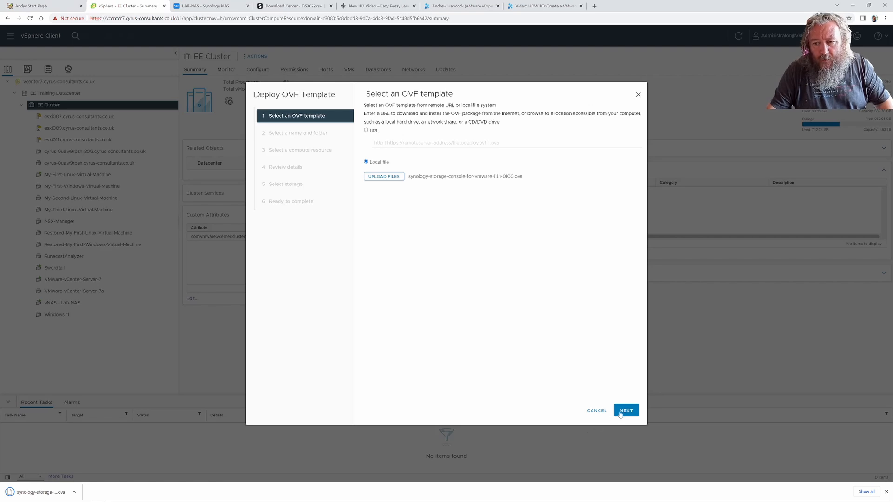
click(625, 411)
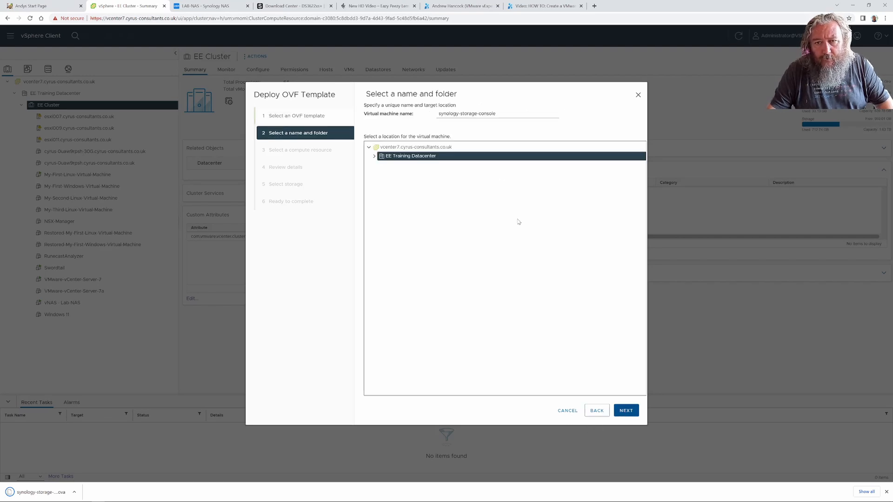
Step: Accept the name synology-storage-console in EE Training Datacenter and try EE Cluster as the compute resource
click(545, 115)
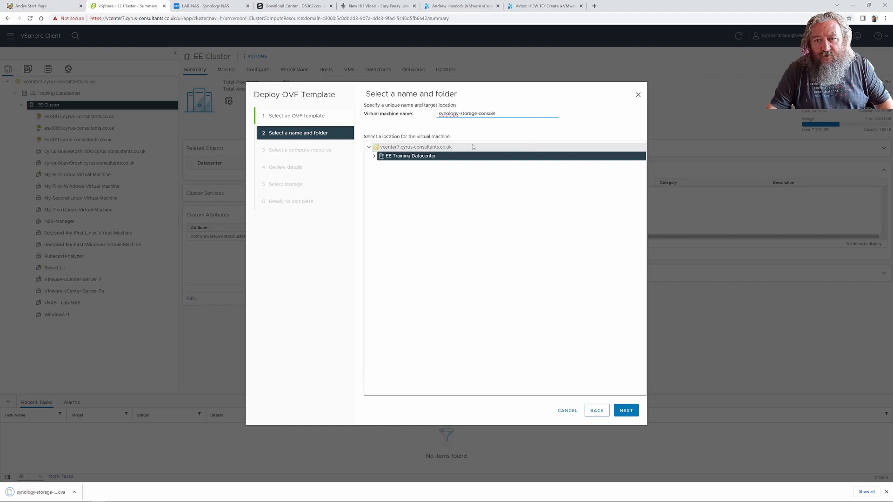
click(631, 414)
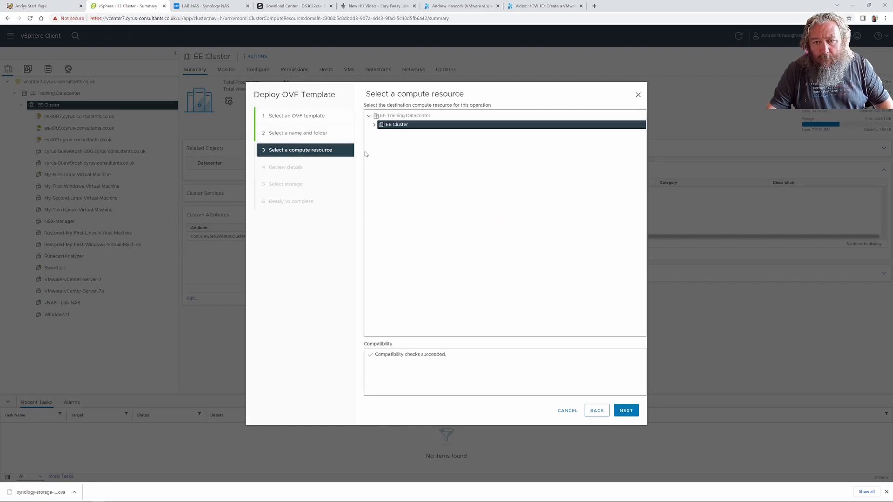
click(624, 410)
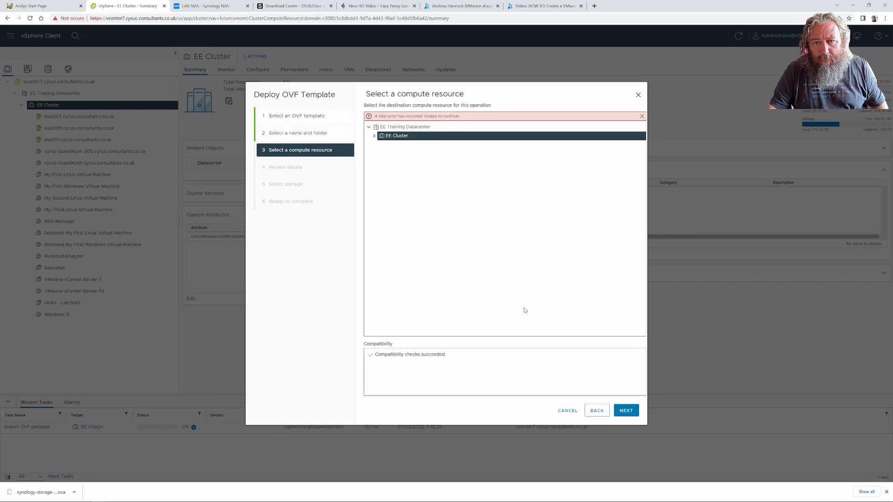
Step: Try the individual hosts esxi007 and esxi009 within EE Cluster as the compute resource
click(375, 136)
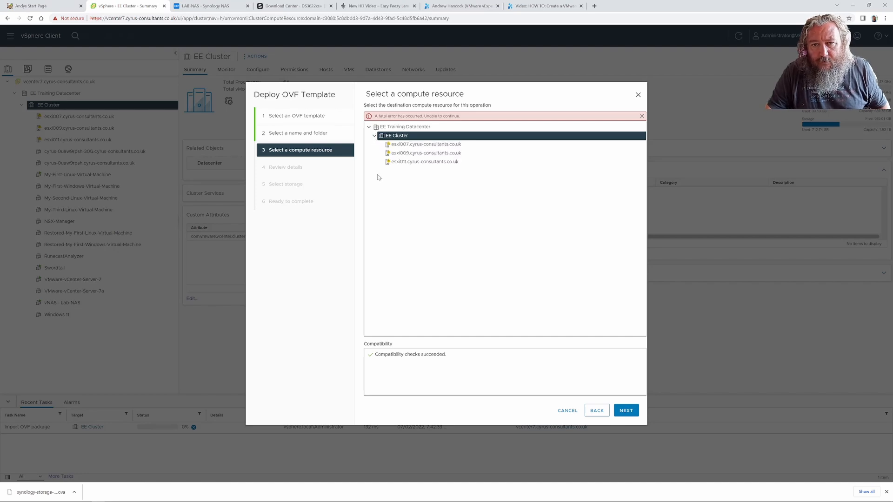
click(419, 147)
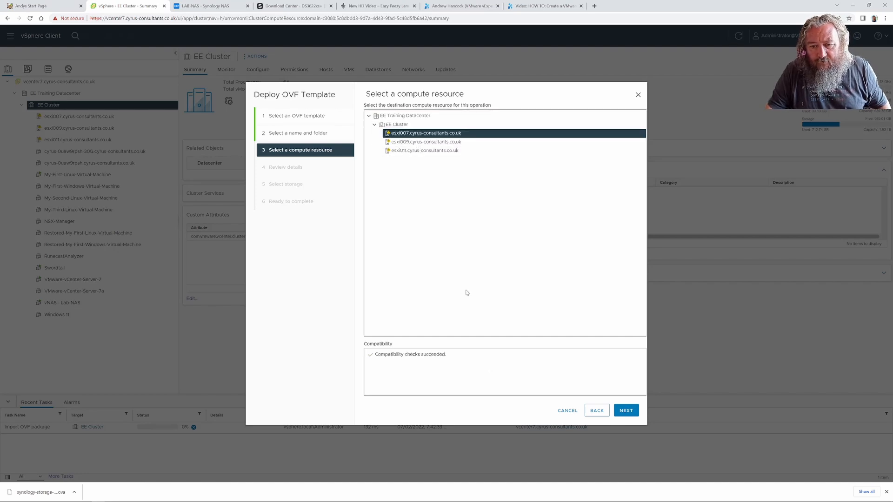
click(626, 414)
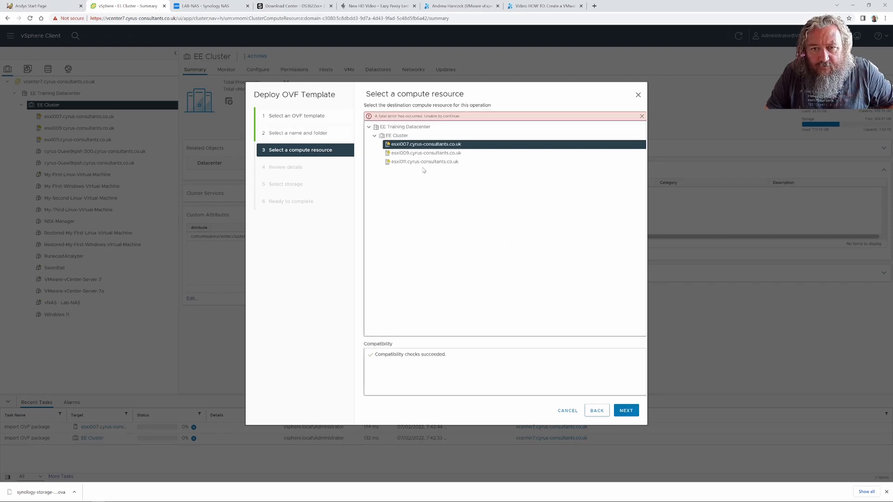
click(424, 153)
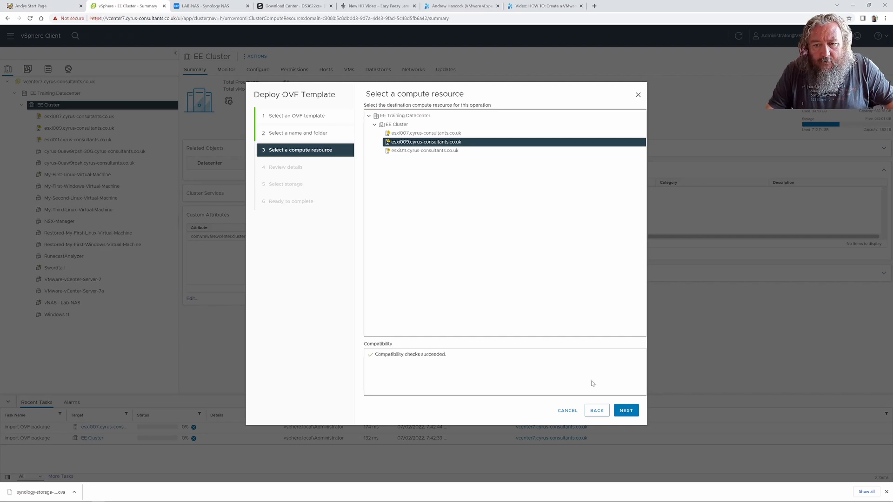
click(627, 411)
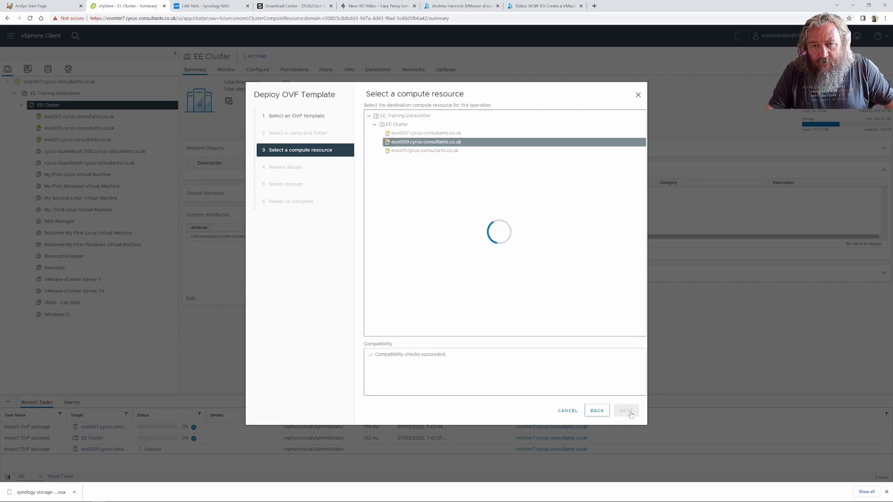
Step: Try host esxi011 as the compute resource, and retry with host esxi009
click(451, 163)
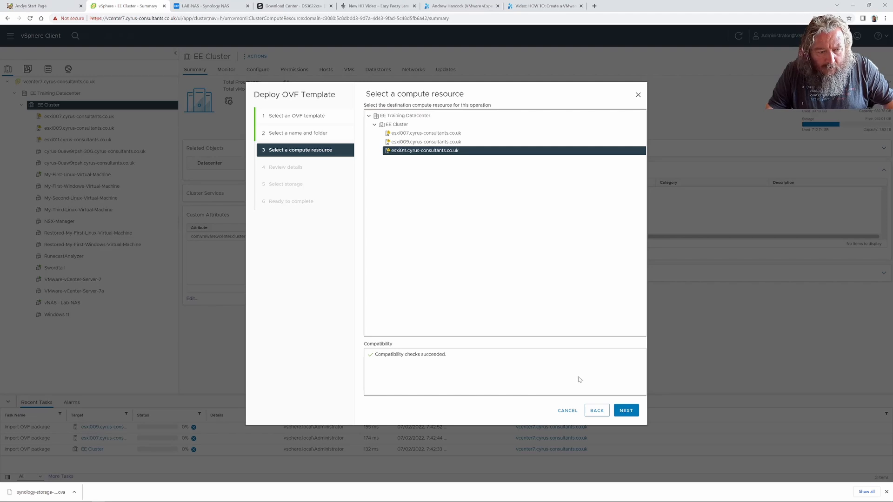
click(631, 413)
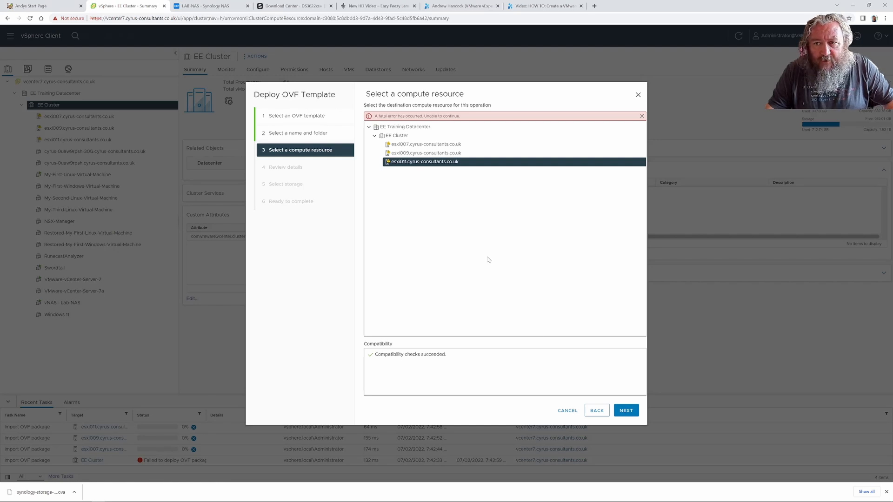
click(424, 150)
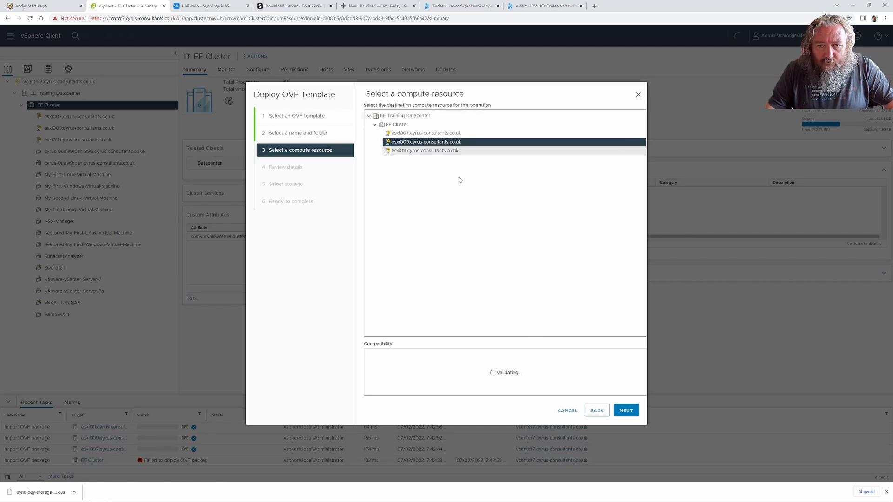
click(626, 411)
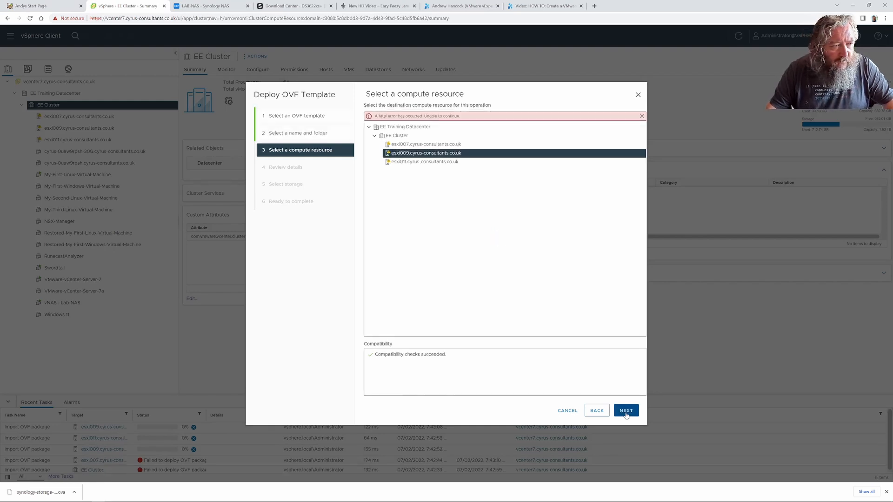
Step: Return to the name and folder stage and rename the virtual machine as Synology Storage Console
click(597, 411)
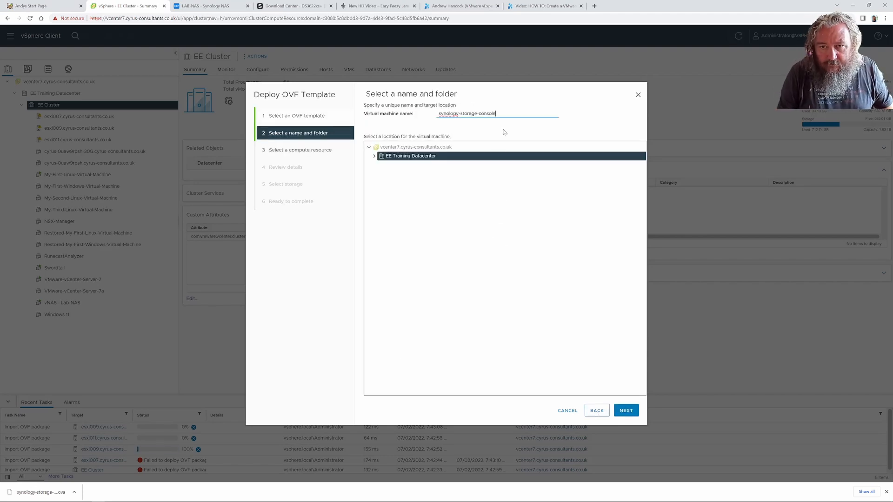
key(Left)
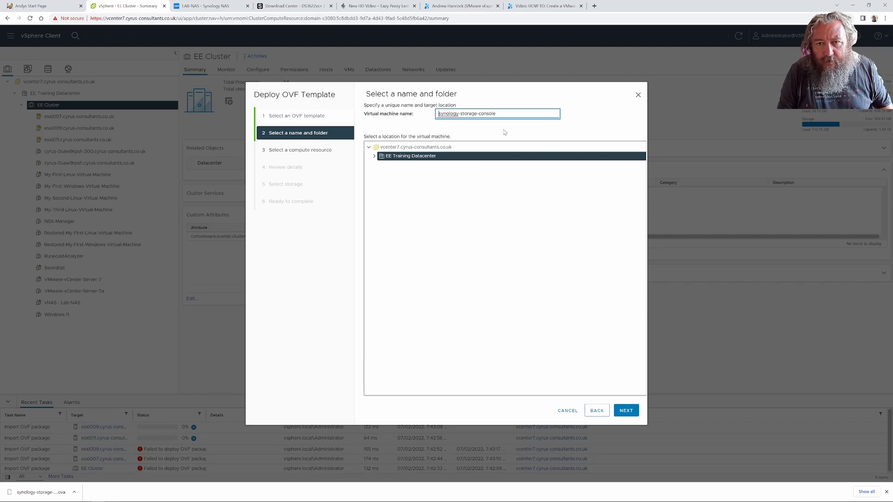
key(Delete)
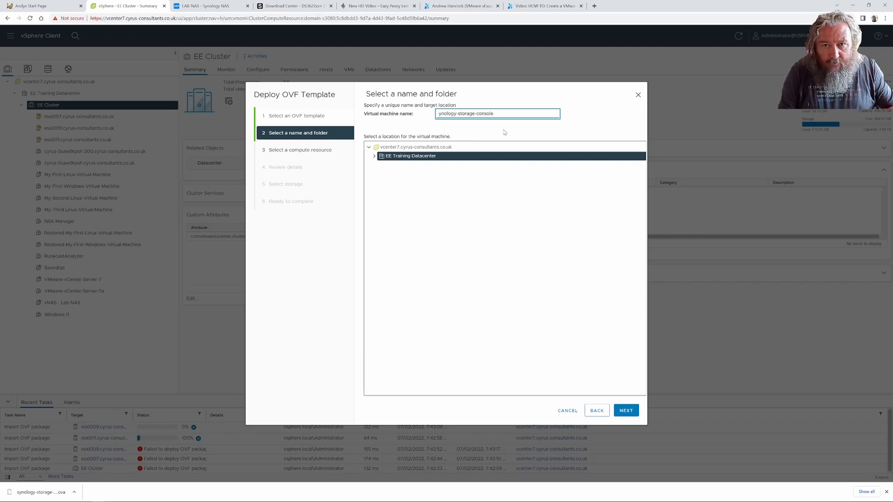
text(S)
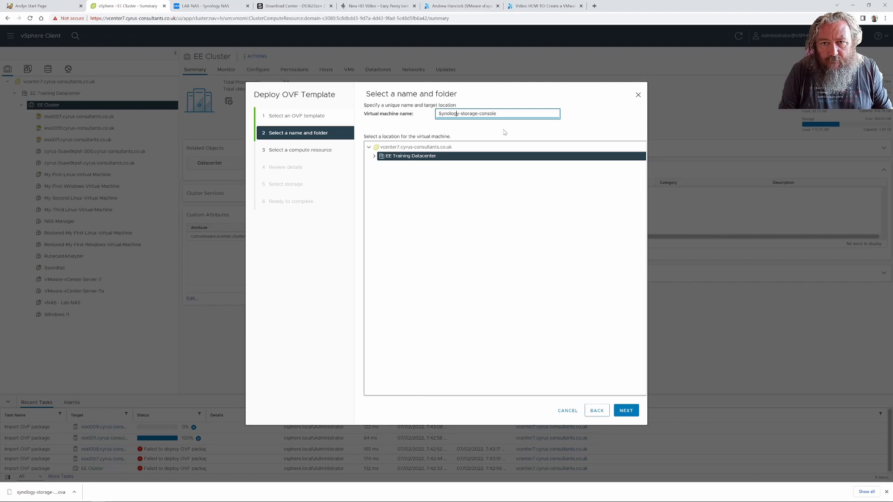
key(Right)
key(BackSpace)
key(Delete)
text(S)
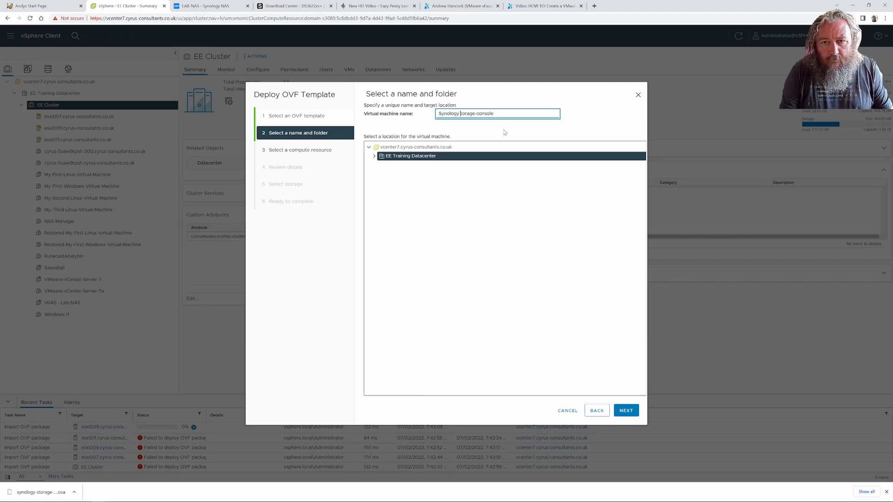
key(Right)
key(Right)
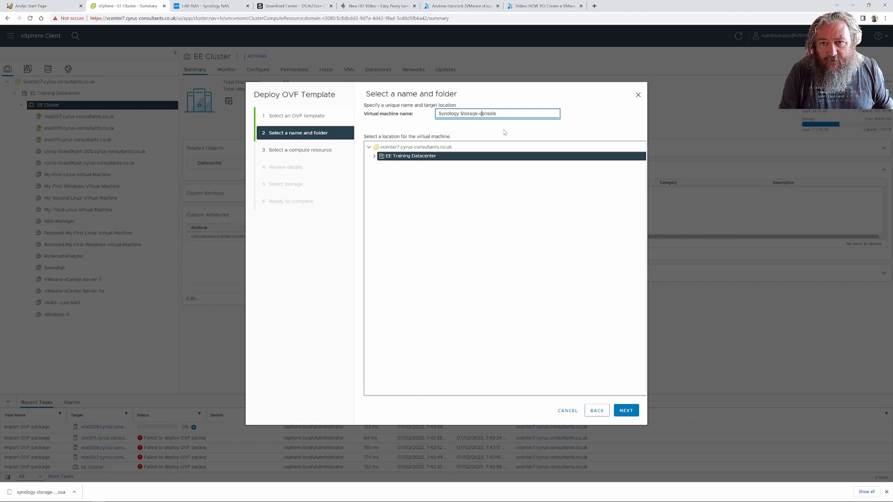
key(BackSpace)
key(Delete)
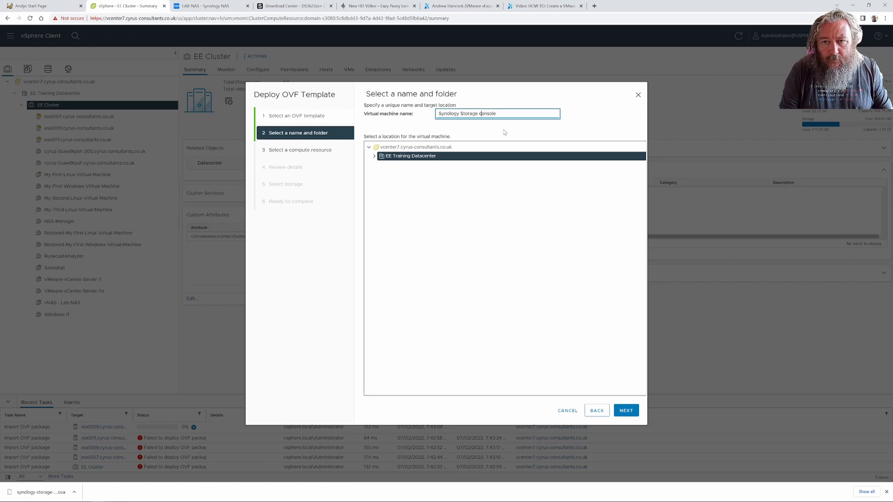
text(C)
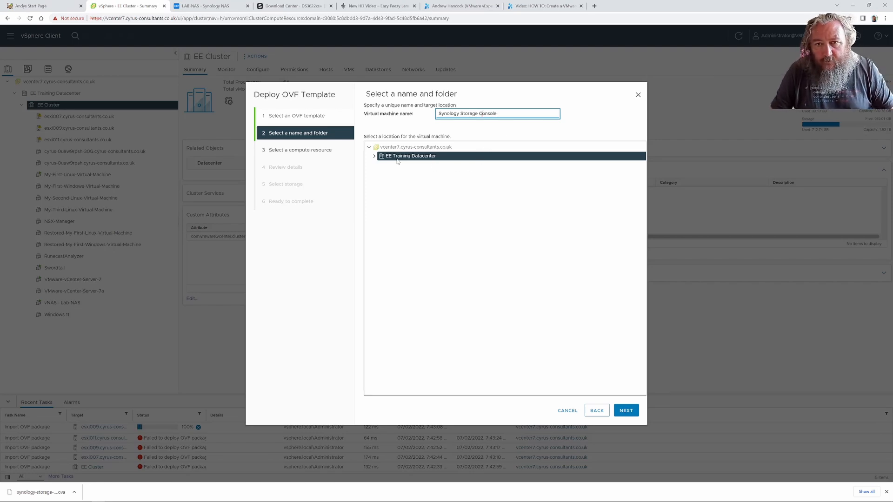
Step: Keep EE Training Datacenter as the location and try host esxi007 as the compute resource
click(375, 157)
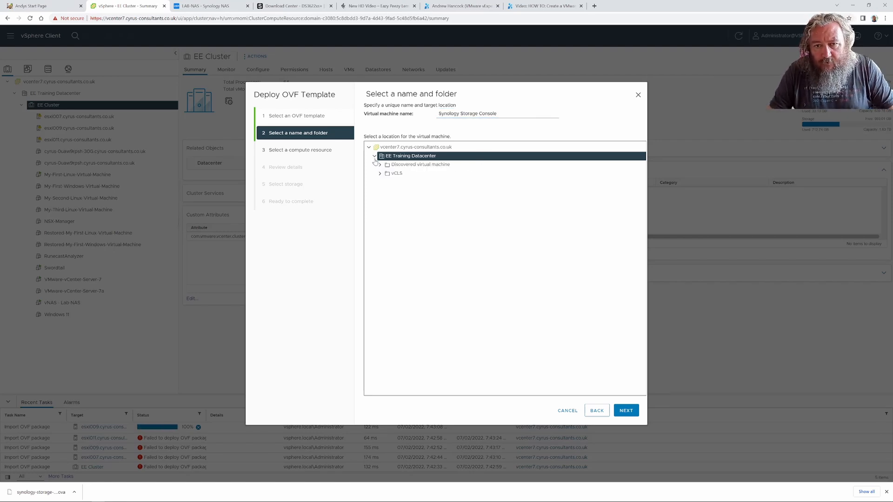
click(627, 410)
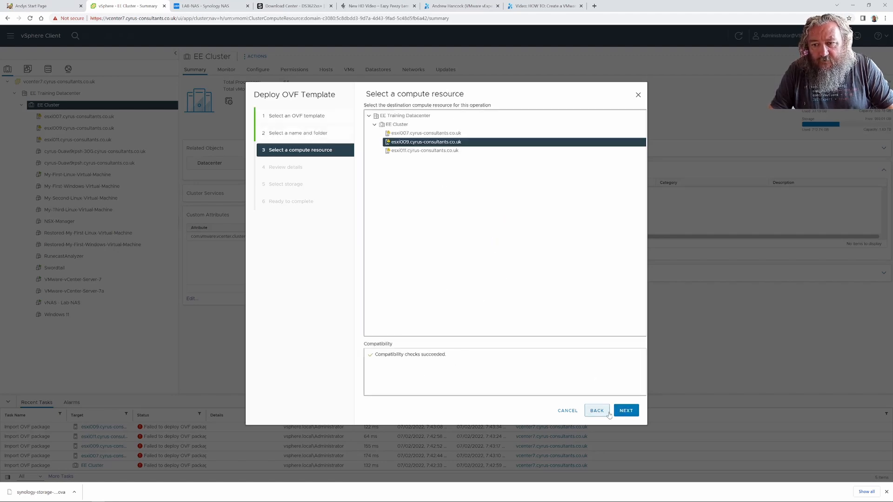
click(417, 134)
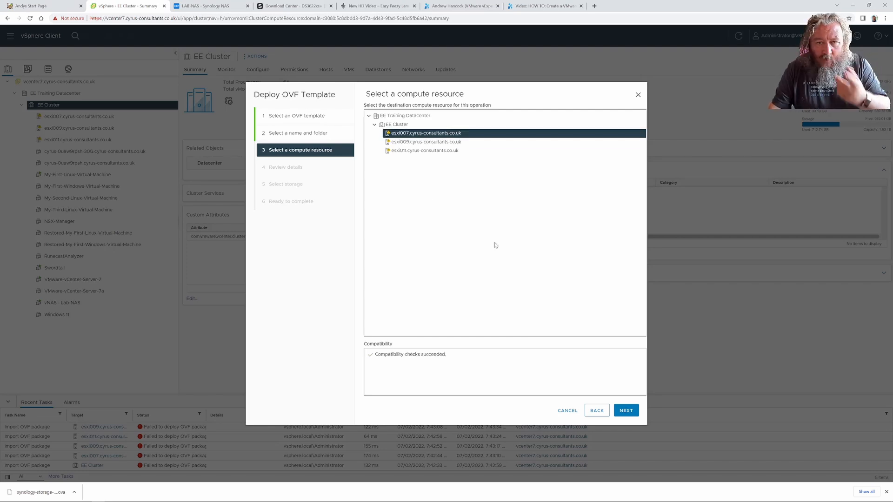
click(628, 411)
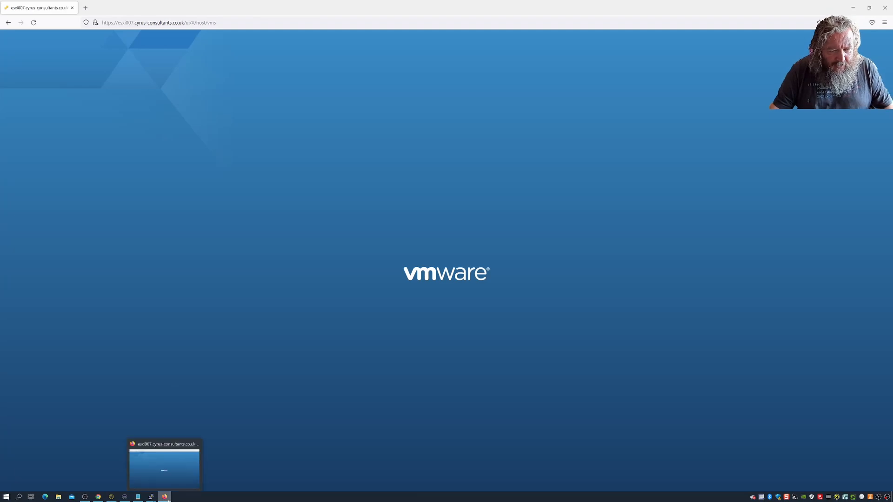
Step: Switch to Chrome and review the recent Import OVF package tasks for EE Cluster in the vSphere Client
mouse_move(99, 498)
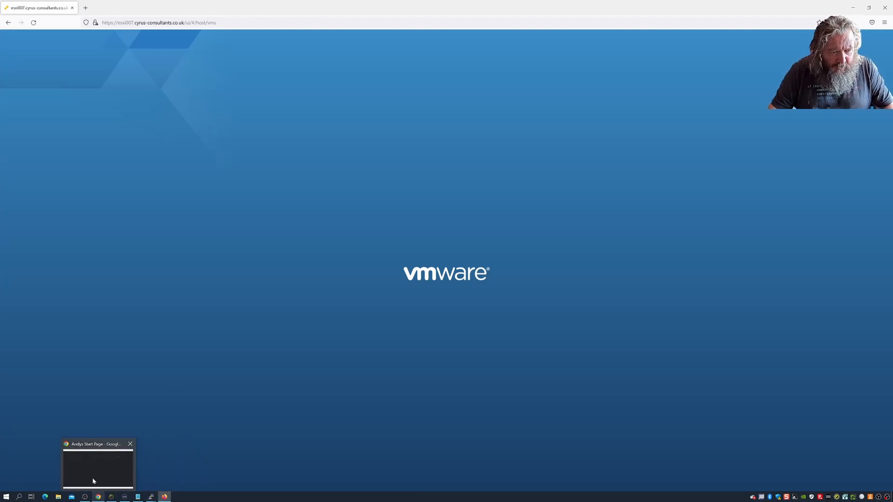
click(92, 478)
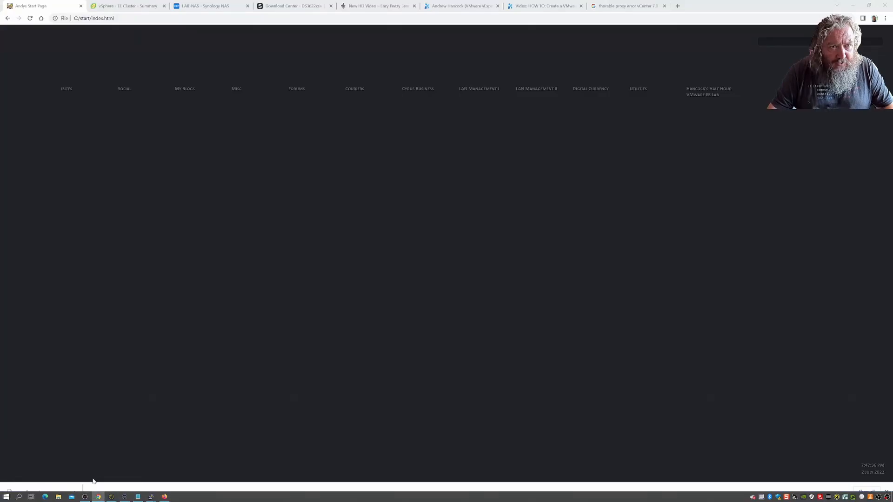
click(132, 8)
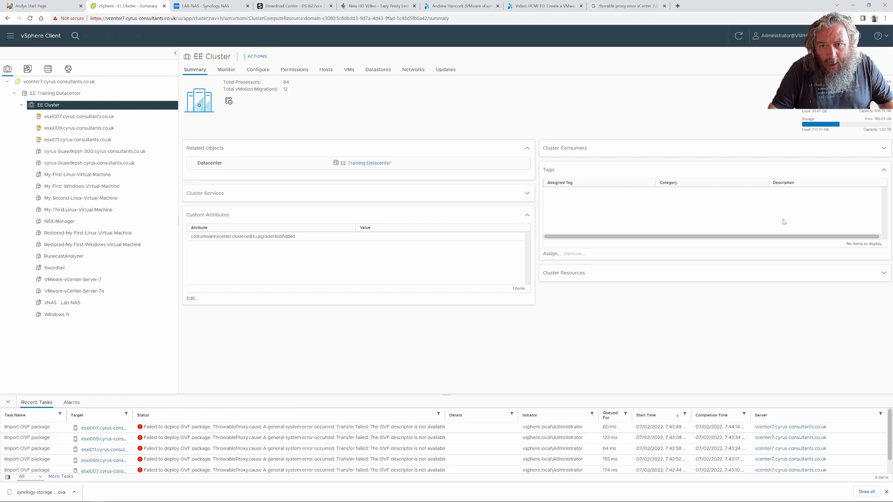
Step: Switch to the esxi007 host client in Firefox and show the host overview
click(853, 5)
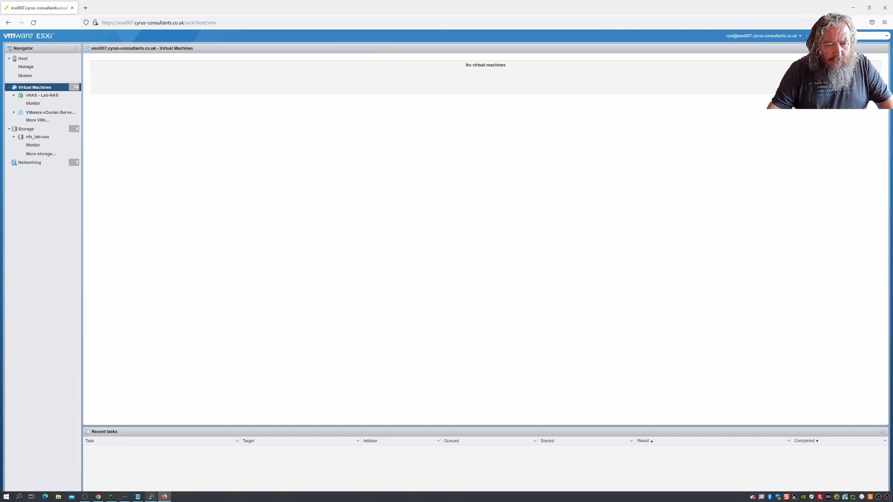
click(165, 499)
click(165, 499)
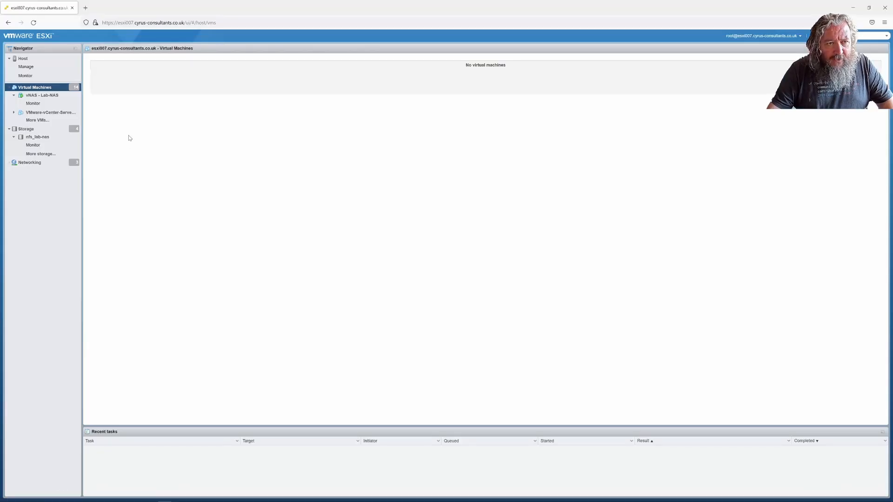
click(37, 61)
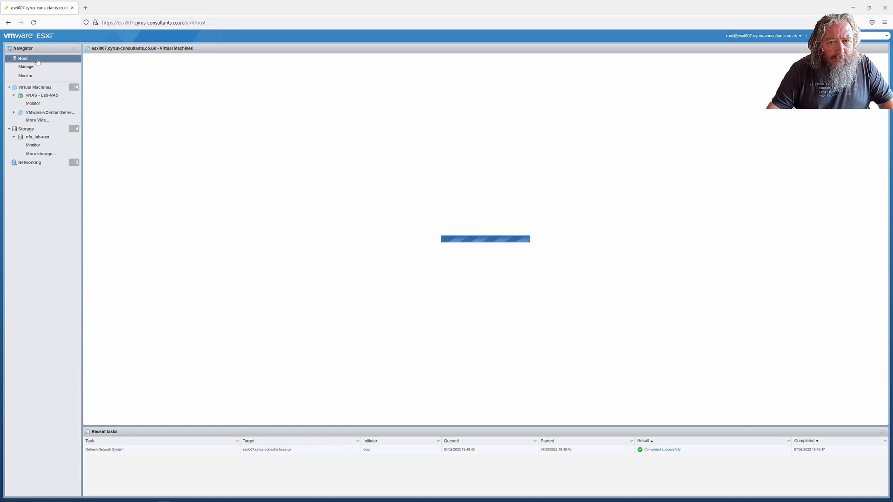
Step: Start a new virtual machine on esxi007, deployed from an OVF or OVA file
right_click(46, 90)
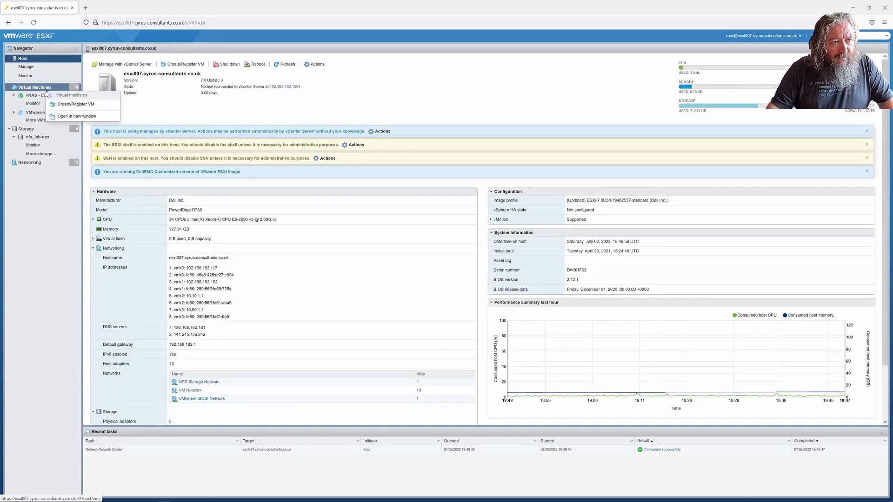
click(68, 105)
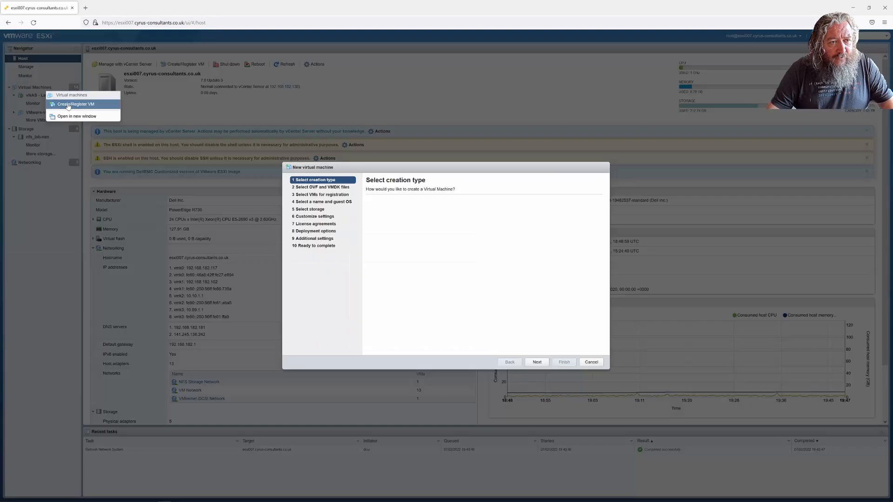
click(419, 217)
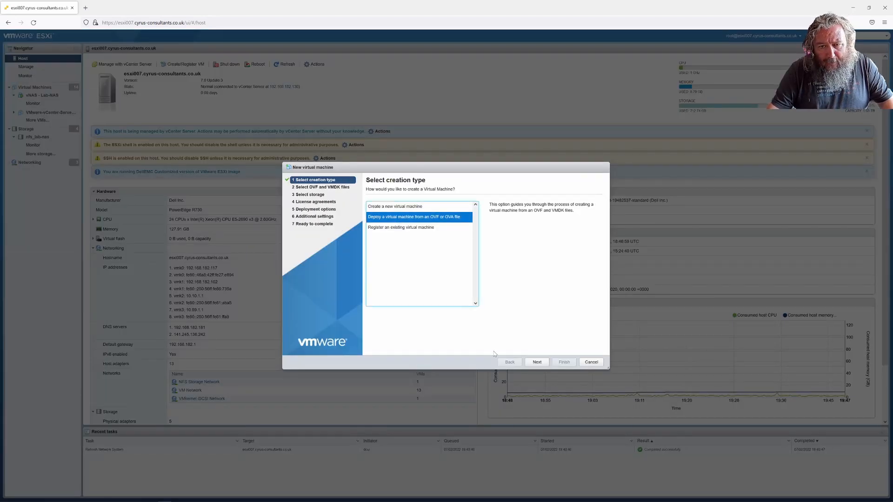
click(538, 366)
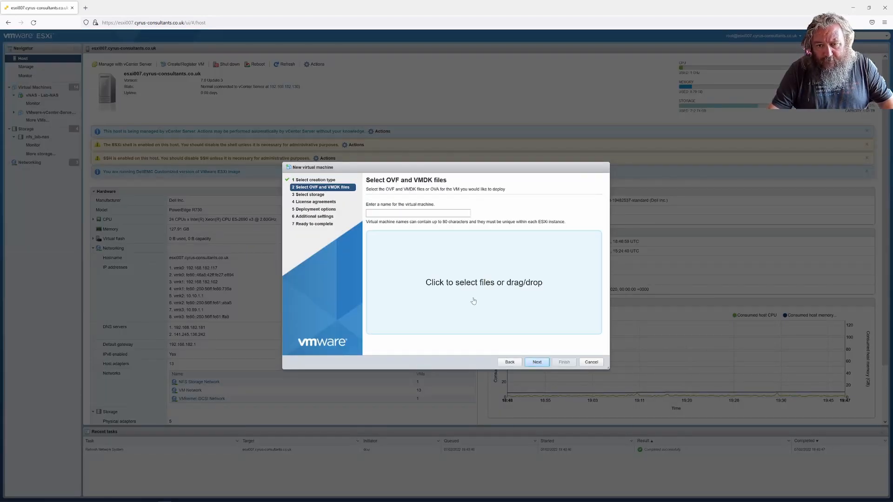
Step: Load synology-storage-console-for-vmware-1.1.1-0100.ova from the Experts Exchange folder and name the virtual machine Synology Storage Console
click(473, 300)
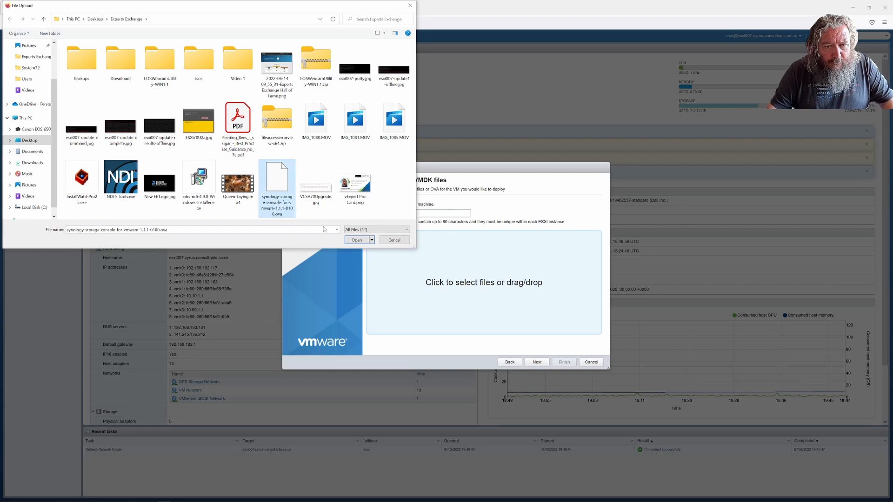
click(362, 242)
click(410, 216)
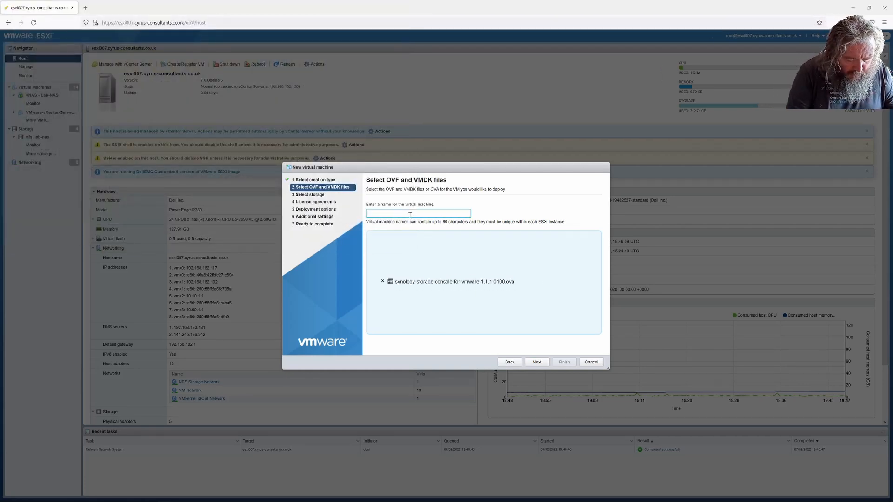
text(gy)
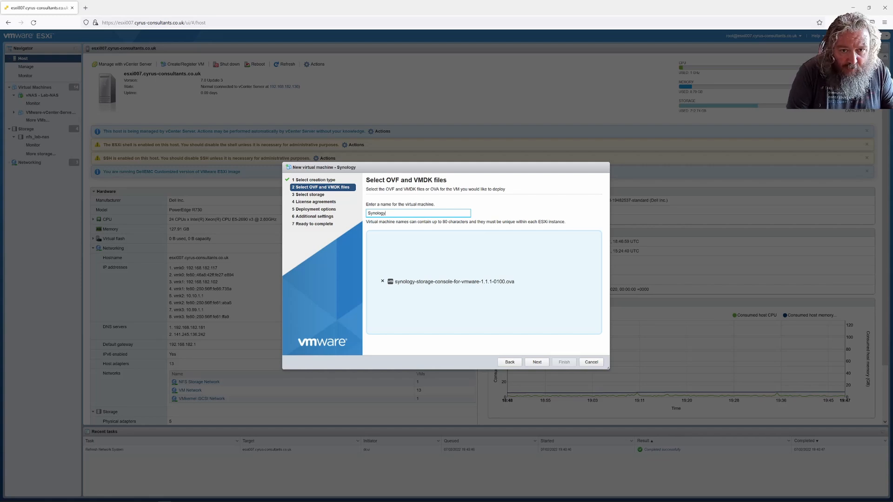
text( Storage )
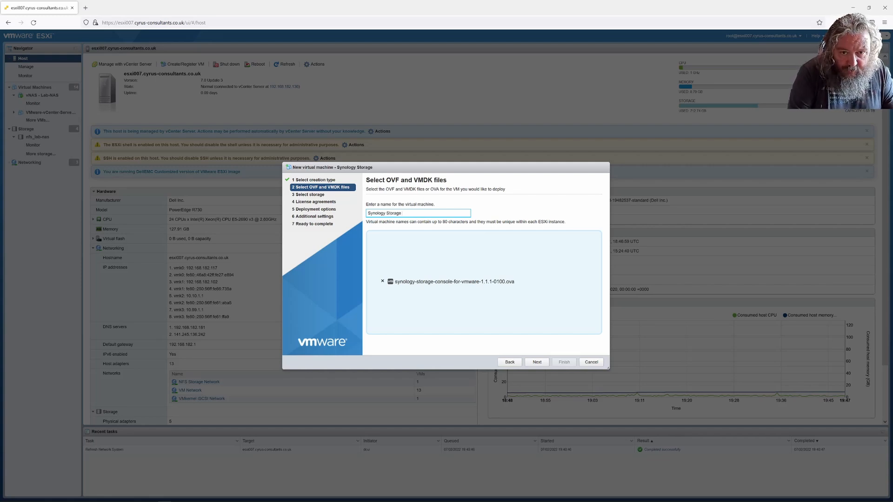
text(Console)
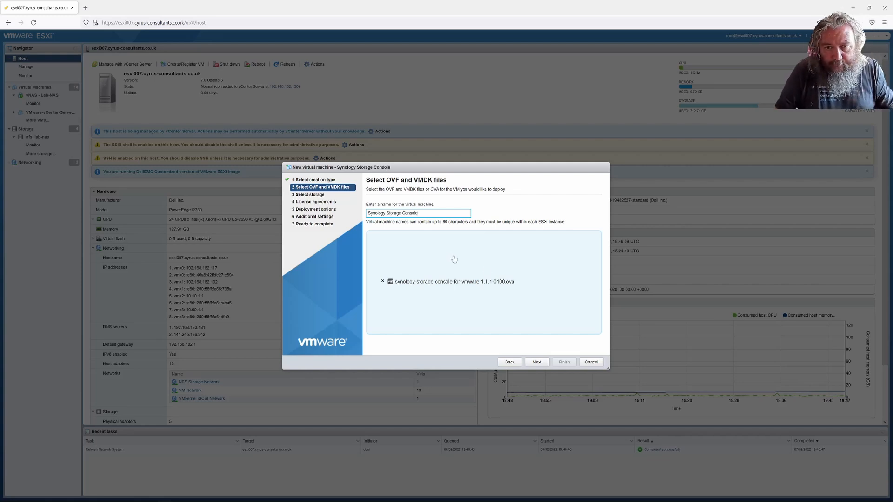
click(539, 362)
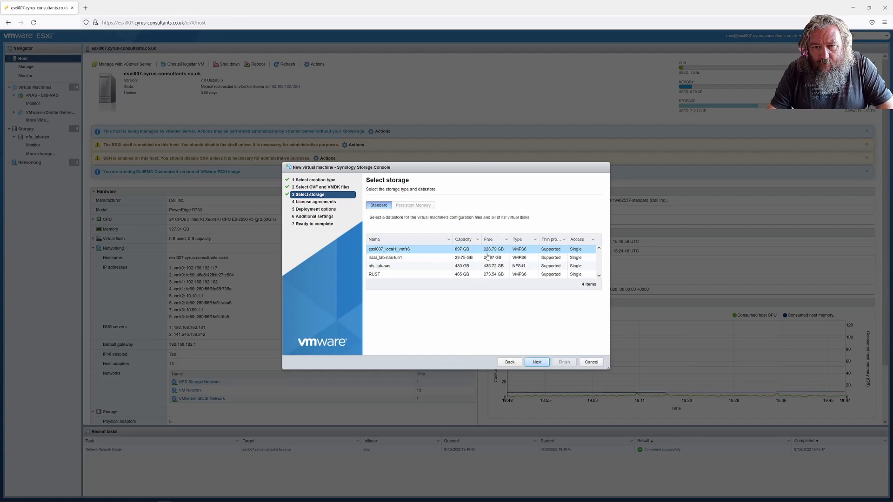
Step: Store the virtual machine on the RUST datastore and map its network to VM Network, keeping thin provisioning and automatic power-on
click(396, 276)
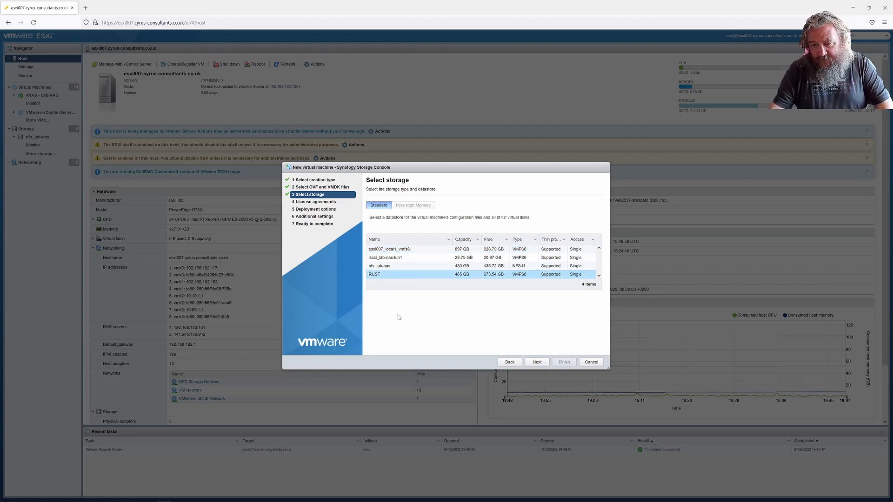
click(537, 362)
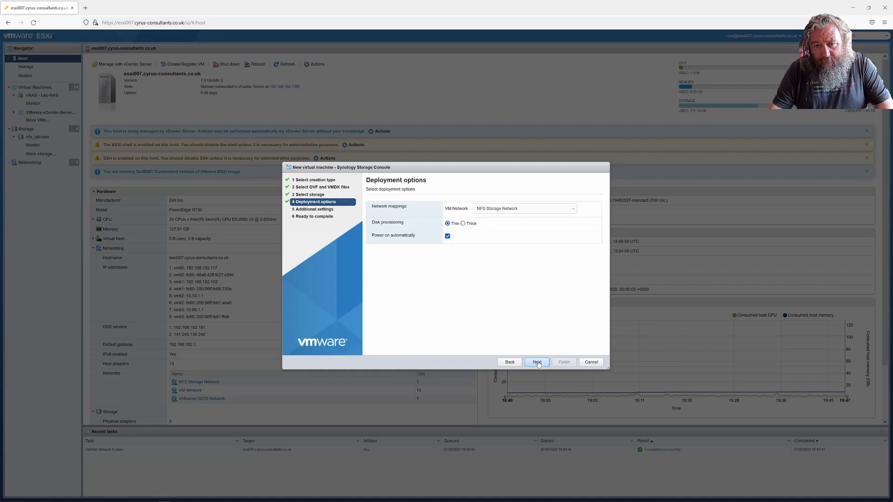
click(525, 209)
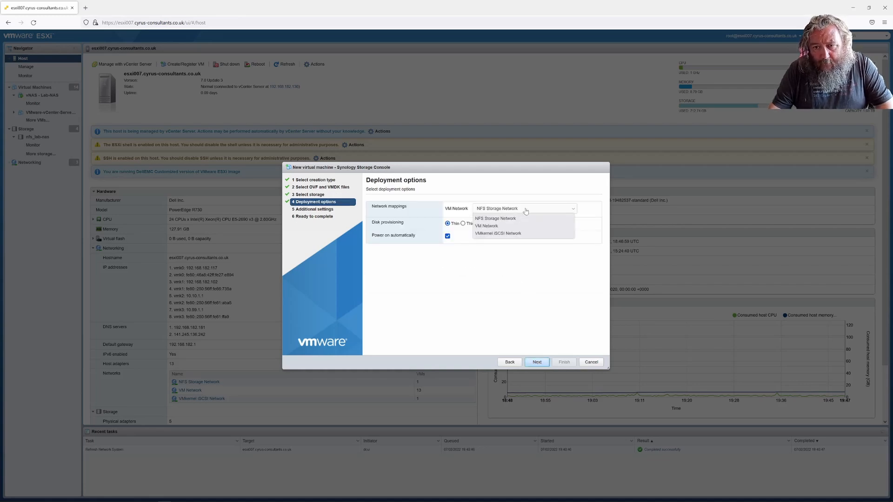
click(499, 226)
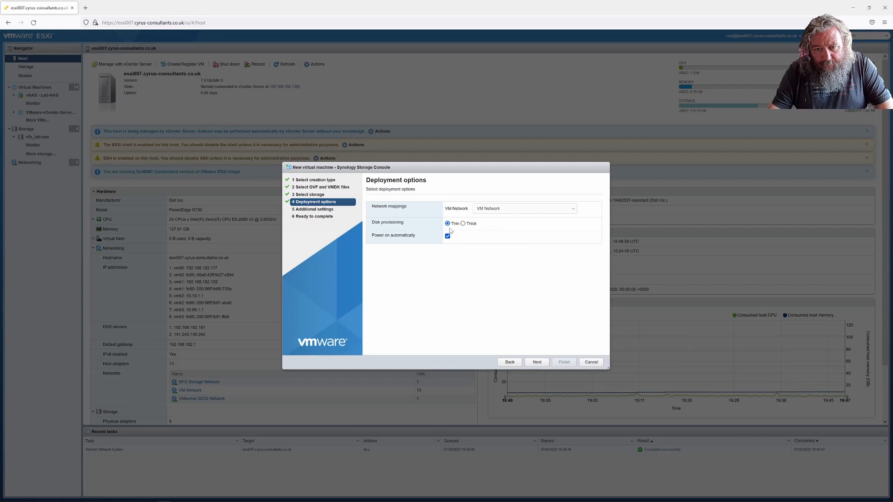
click(537, 363)
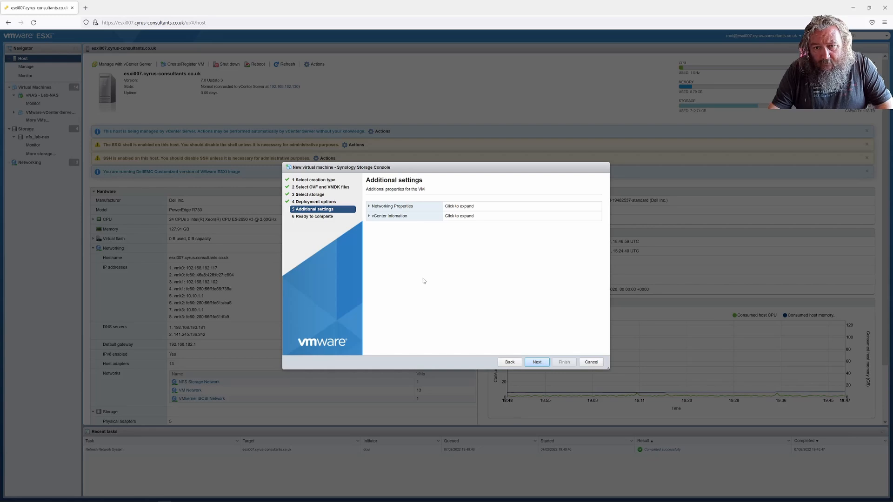
Step: Expand the networking and vCenter properties and set the vCenter user to the vsphere.local administrator account
click(368, 217)
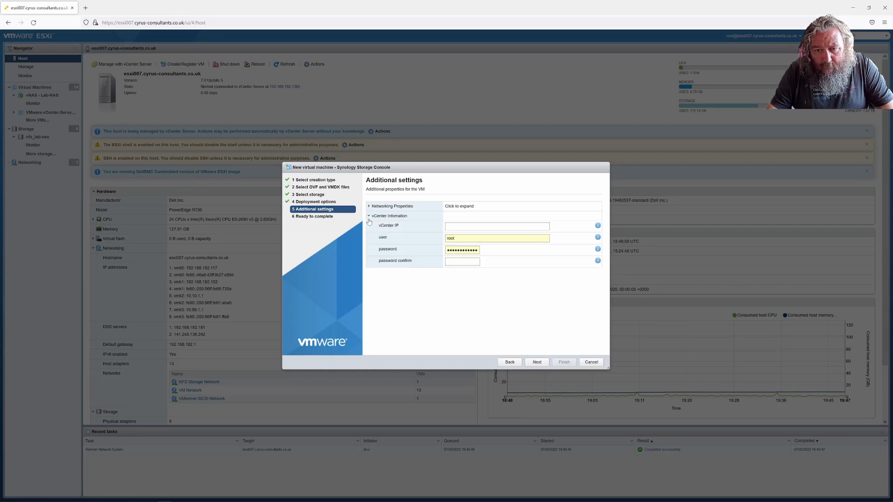
click(370, 208)
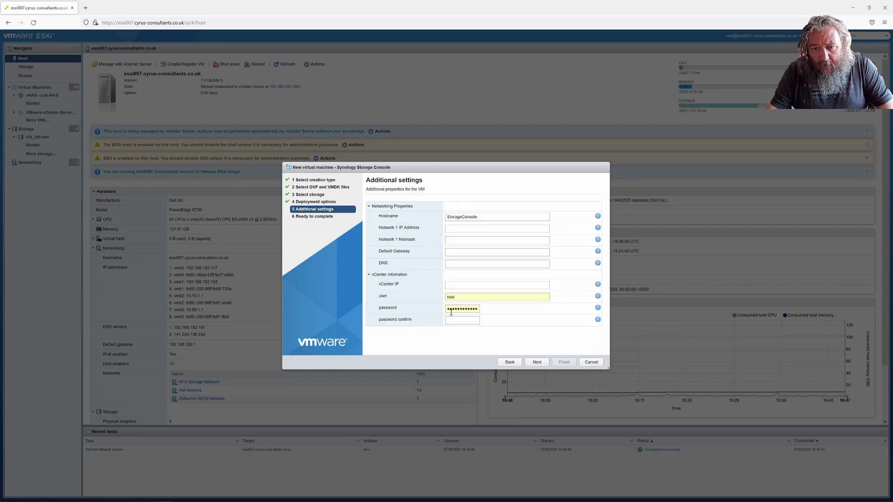
click(465, 286)
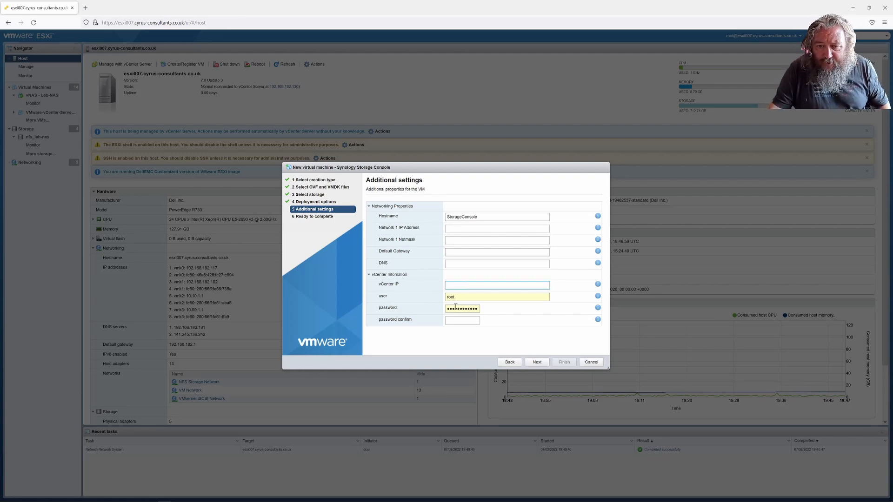
key(Tab)
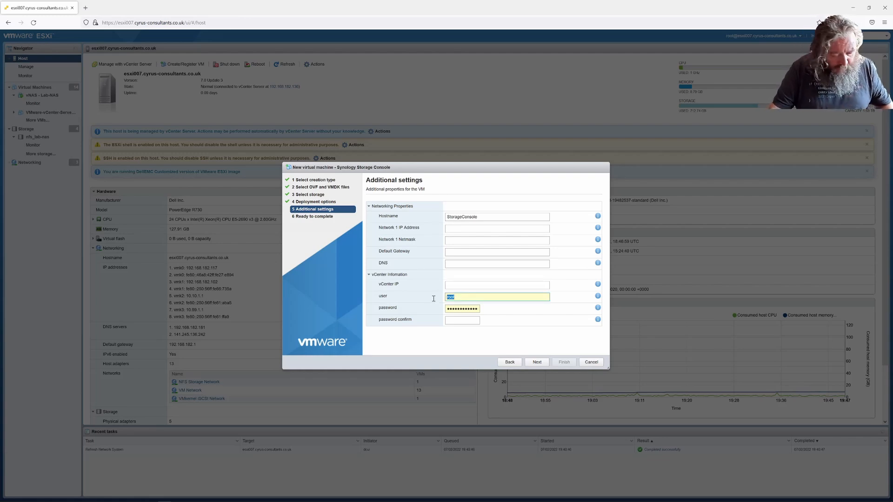
text(Administrat)
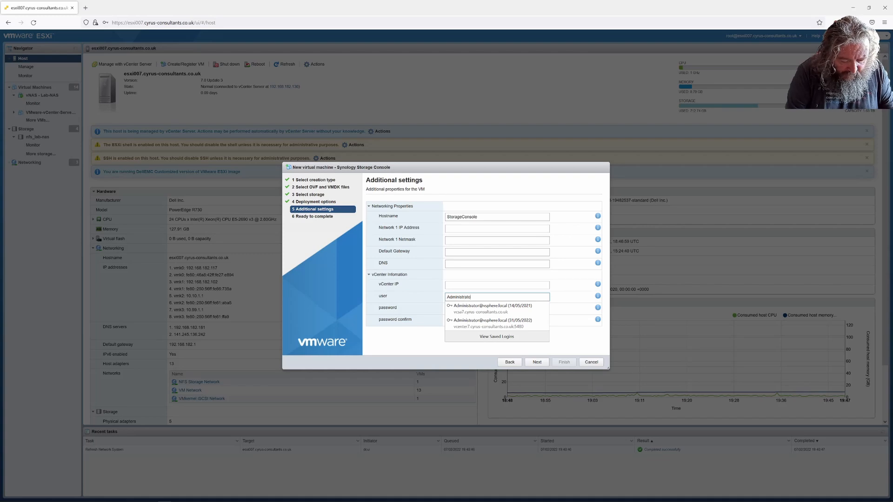
text(or@vs)
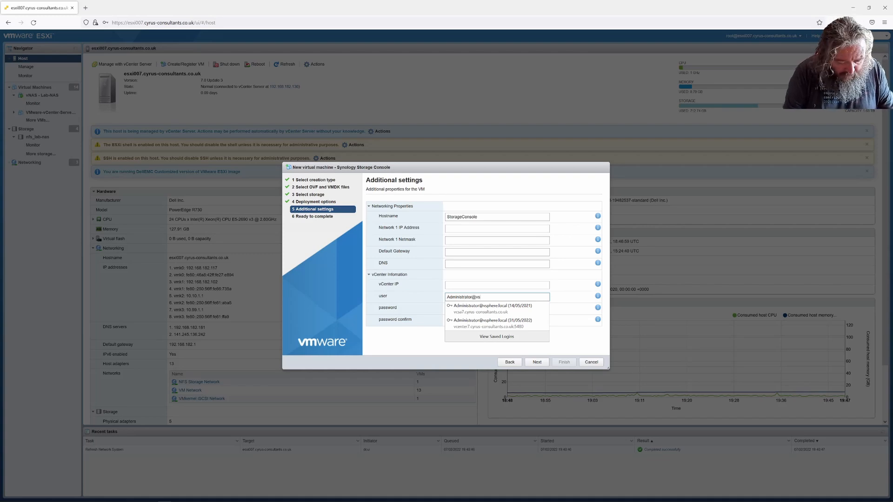
text(phere.local)
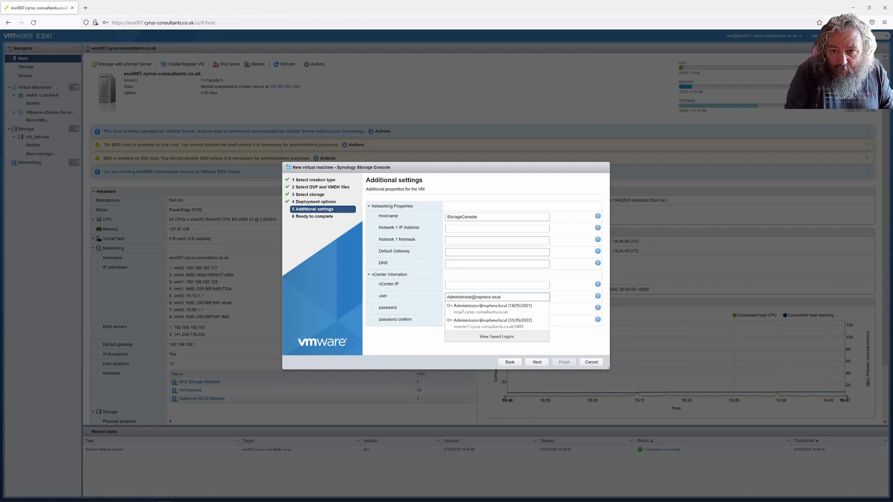
click(563, 294)
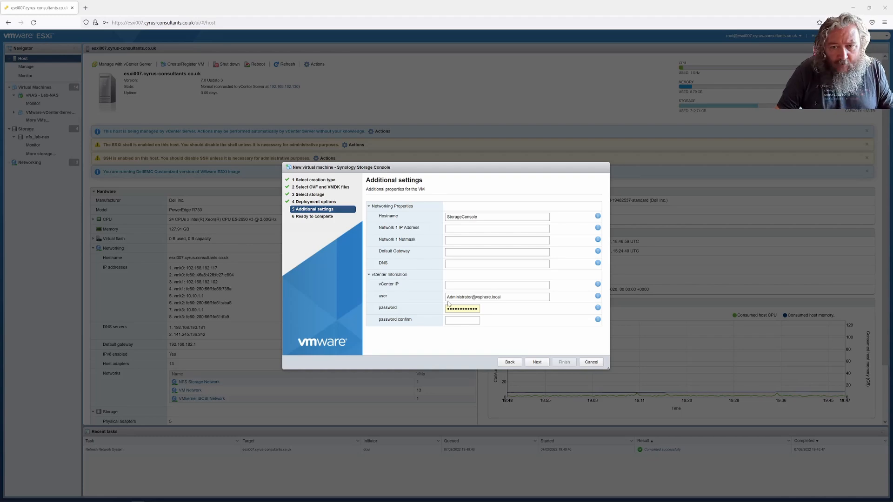
Step: Replace the prefilled vCenter password with the administrator account's password and enter it again in the confirmation field
drag(450, 309, 513, 308)
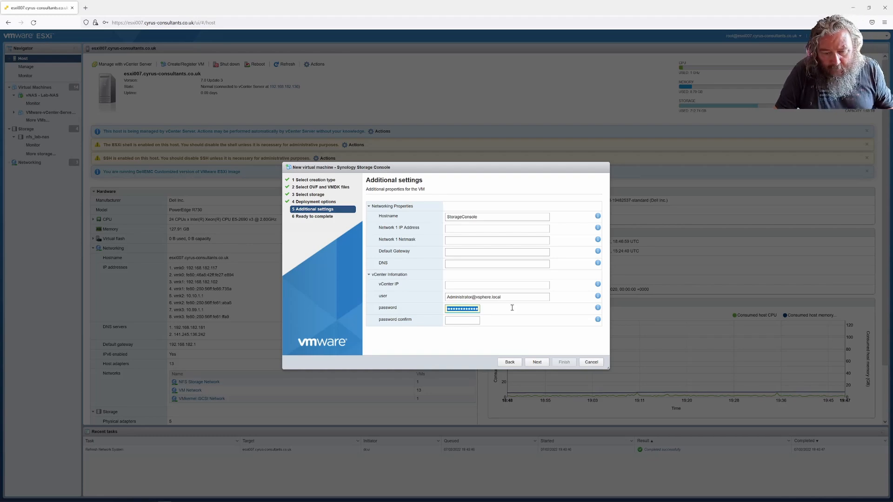
click(467, 321)
key(ctrl+v)
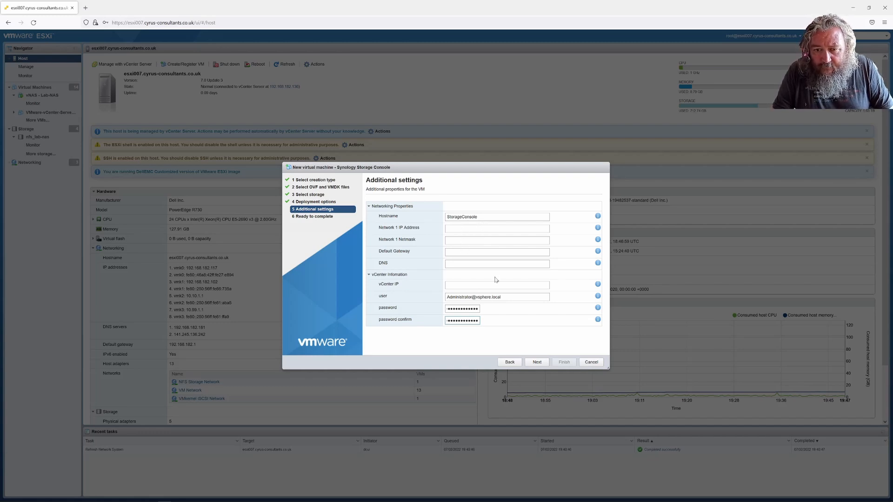
Step: Return to the deployment options, saving the offered browser login, map the network to VM Network, turn off automatic power-on and continue
click(515, 365)
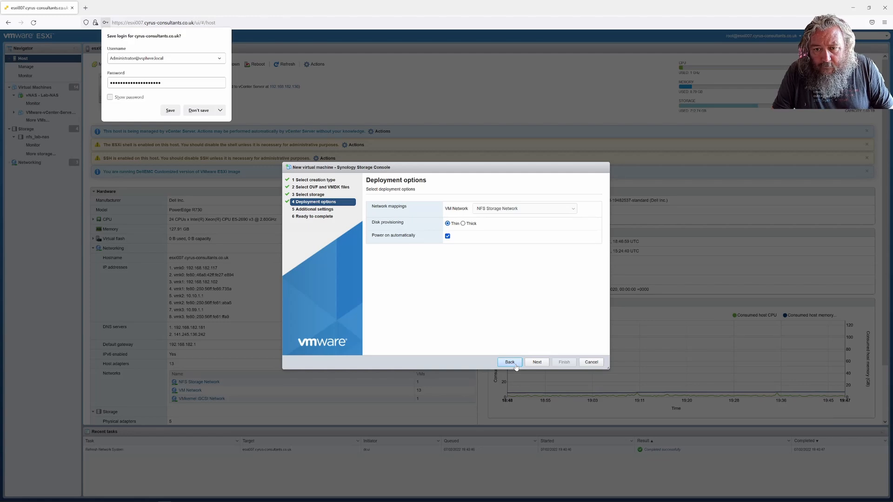
click(170, 110)
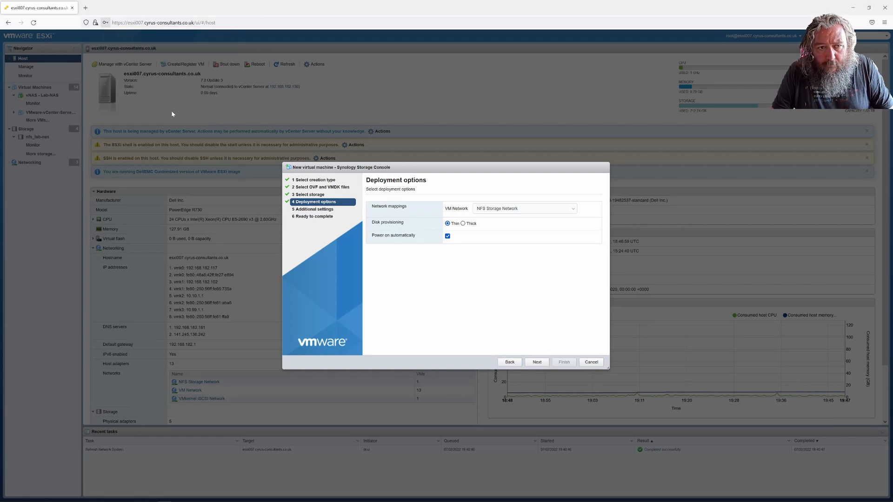
click(500, 208)
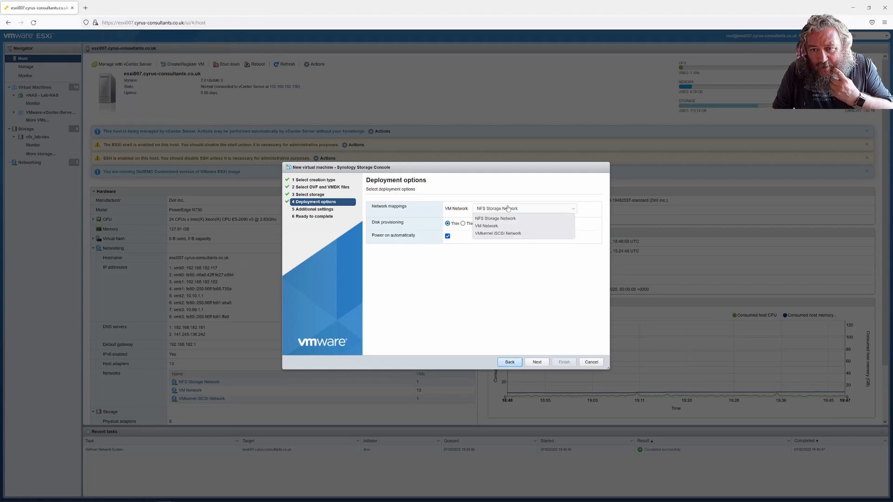
click(508, 209)
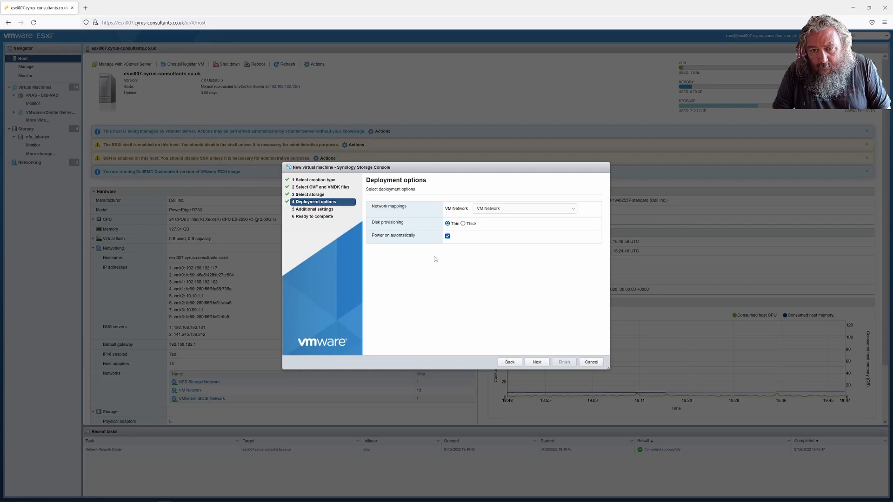
click(447, 236)
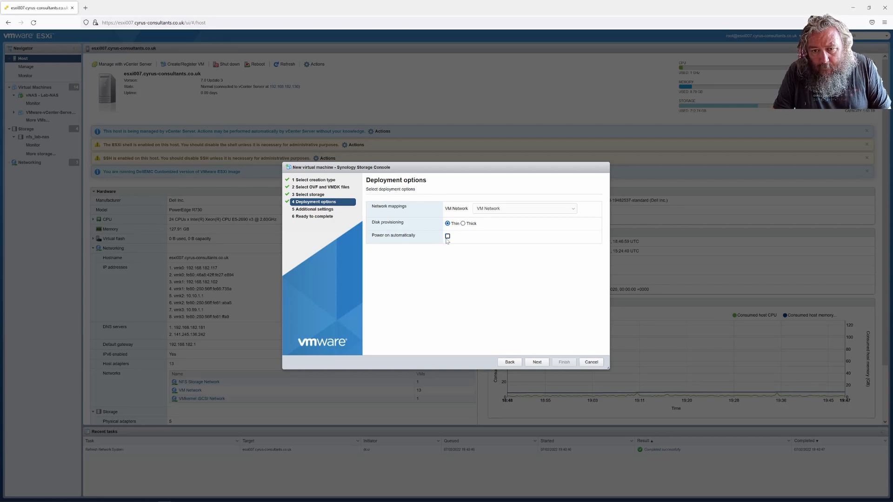
click(537, 361)
Step: Set the vCenter IP in the vCenter information to vcenter7.cyrus-consultants.co.uk
click(372, 208)
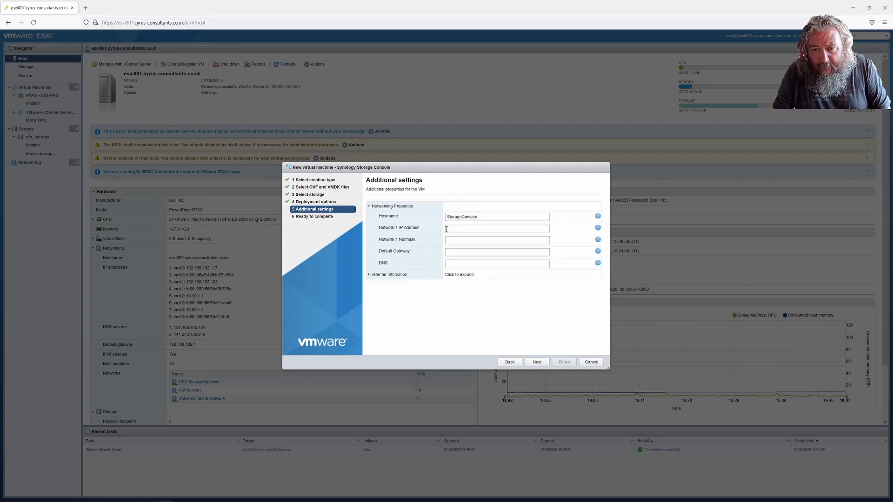
click(370, 207)
click(375, 218)
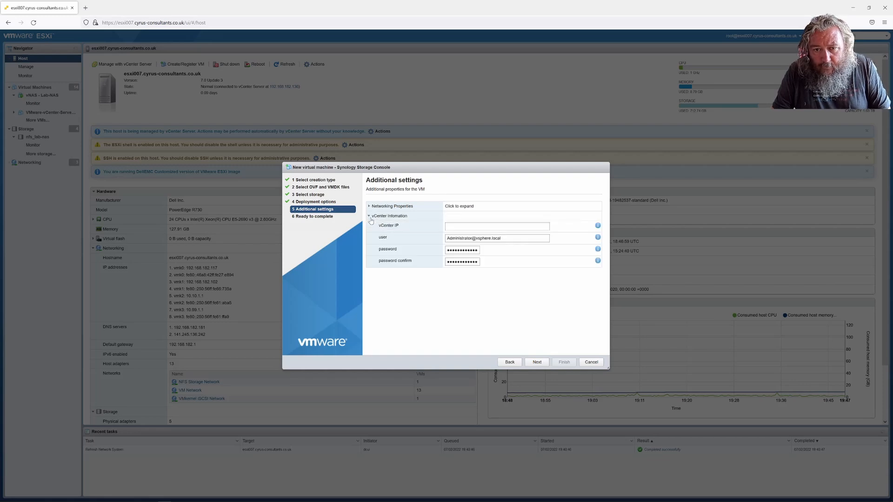
click(464, 227)
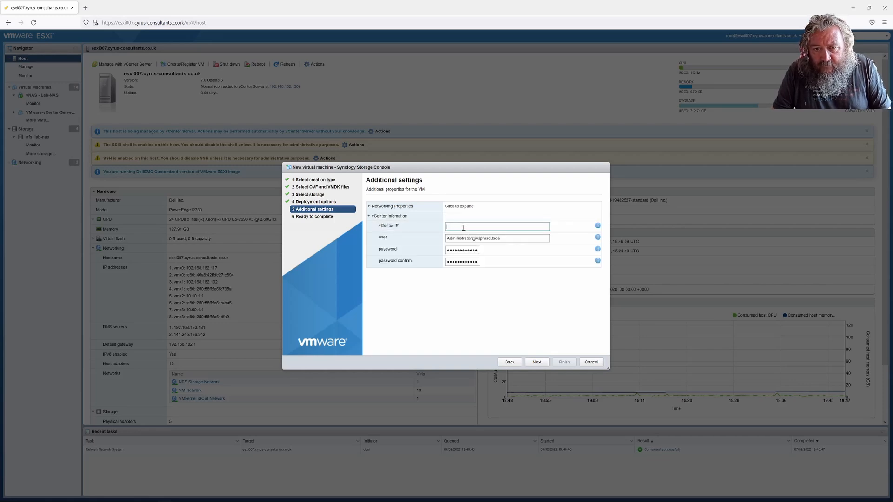
key(BackSpace)
key(BackSpace)
key(BackSpace)
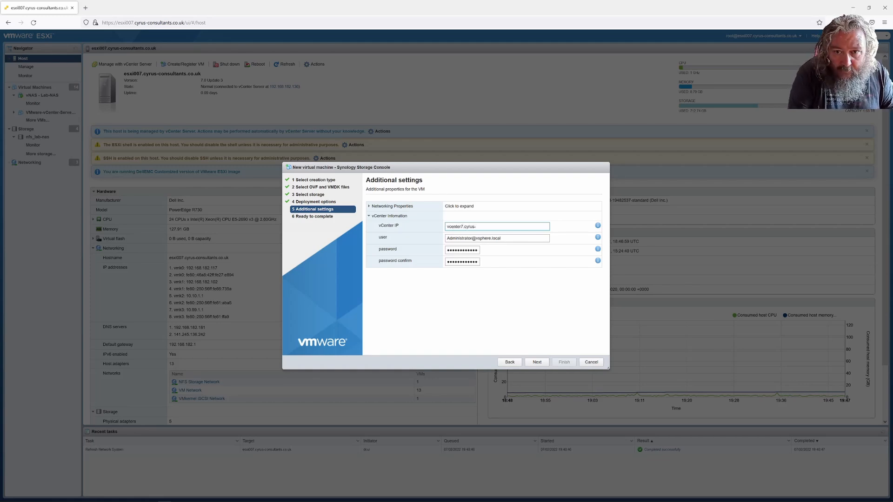
text(enter7.cyrus-consultants)
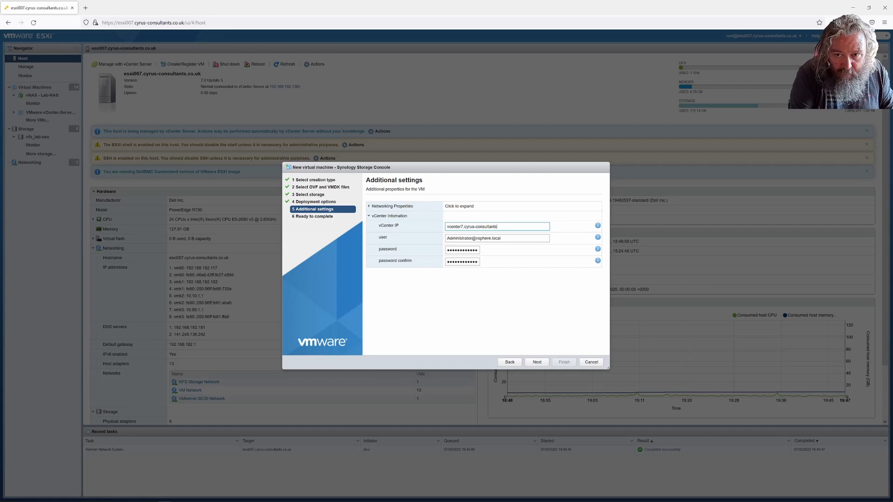
text(.co.uk)
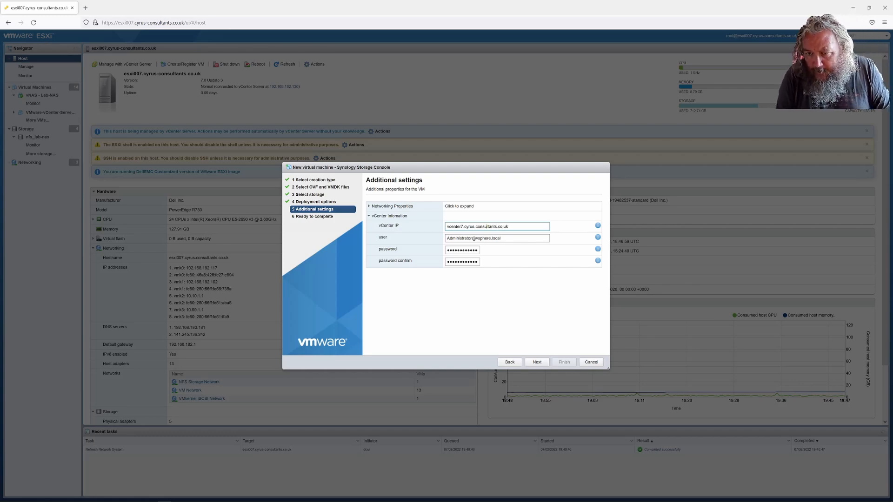
click(598, 228)
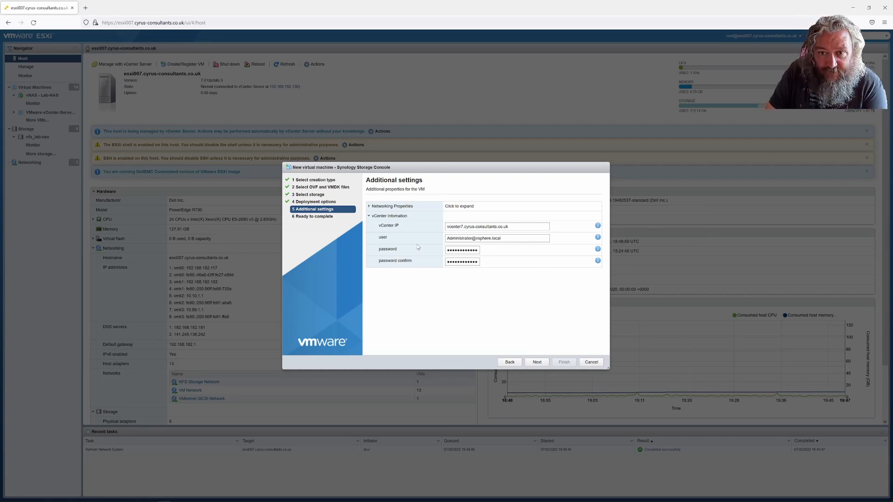
Step: Expand the networking properties and enter the prefix 192.168.182. for the Network 1 IP address
click(369, 206)
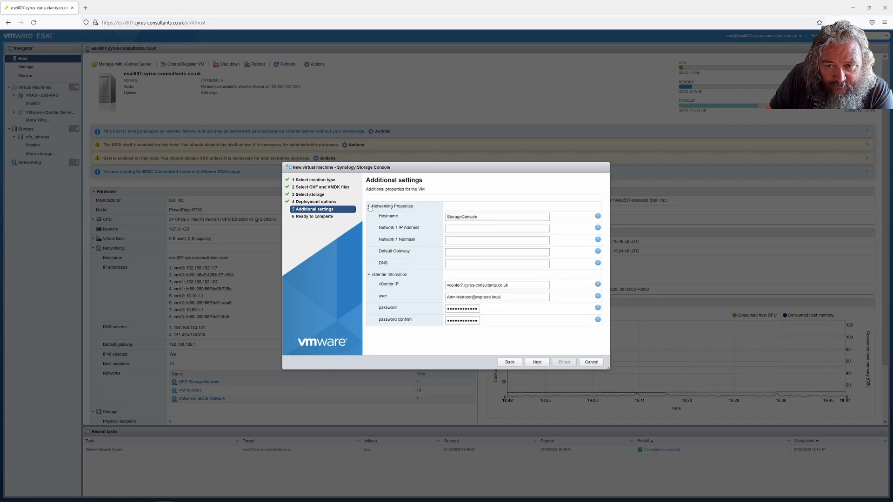
click(474, 229)
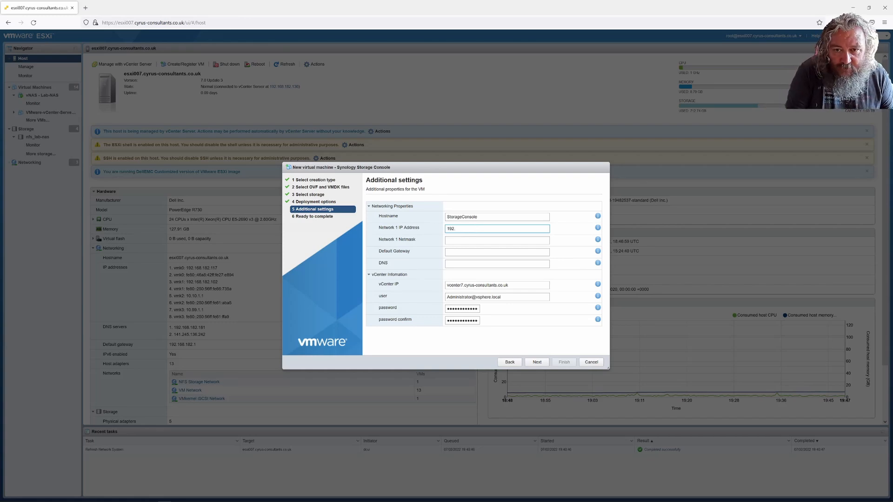
text(192.168.)
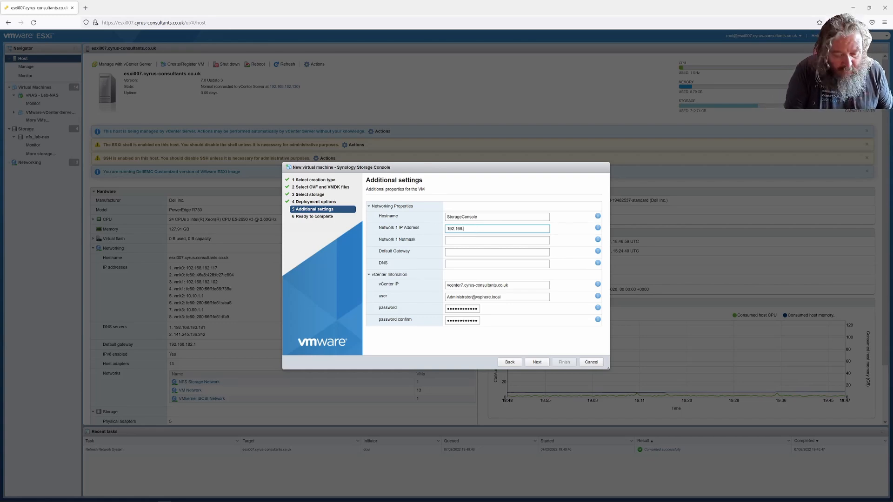
text(182)
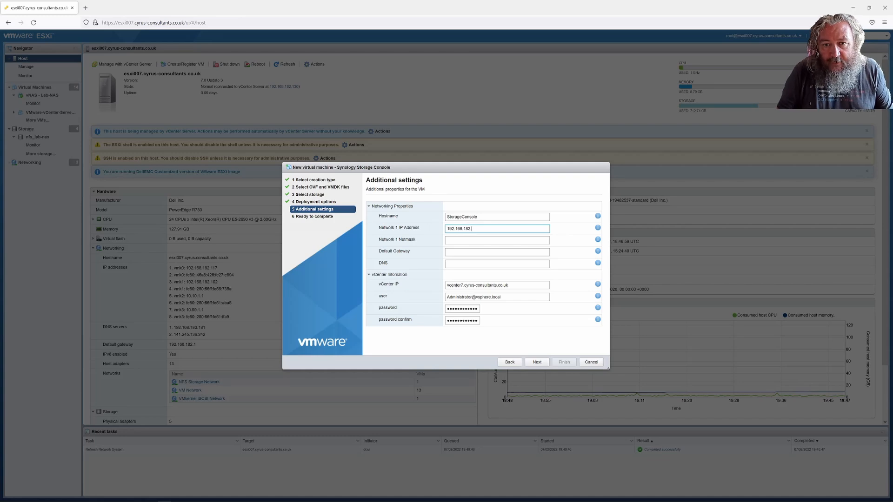
text(.)
Step: Set the Network 1 netmask to 255.255.255.0, the default gateway to 192.168.182.1 and the DNS server to 192.168.182.254
click(473, 242)
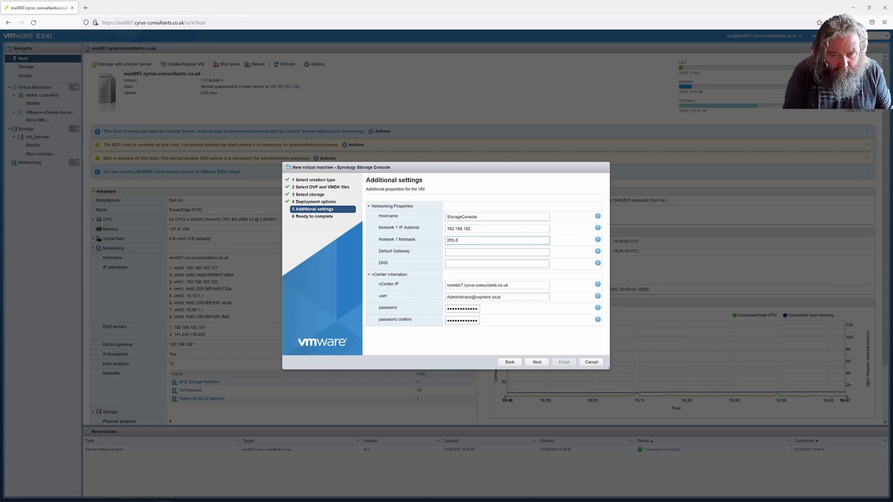
text(255.255.255.0)
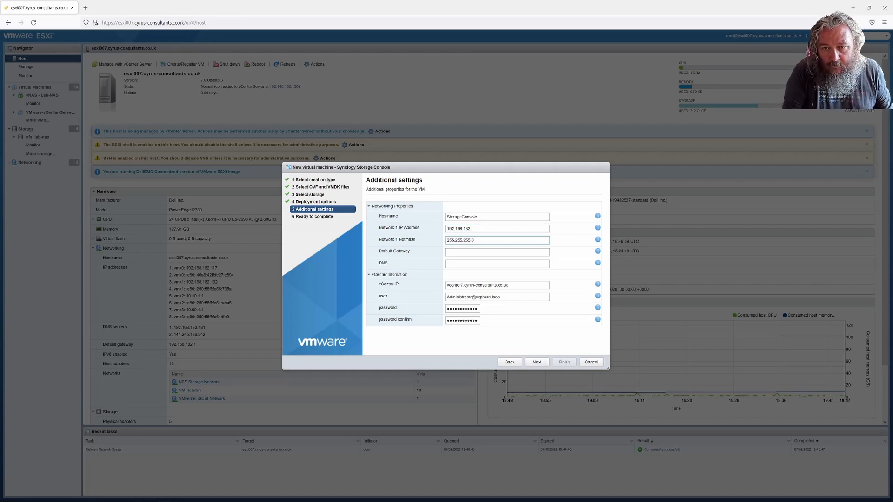
key(Tab)
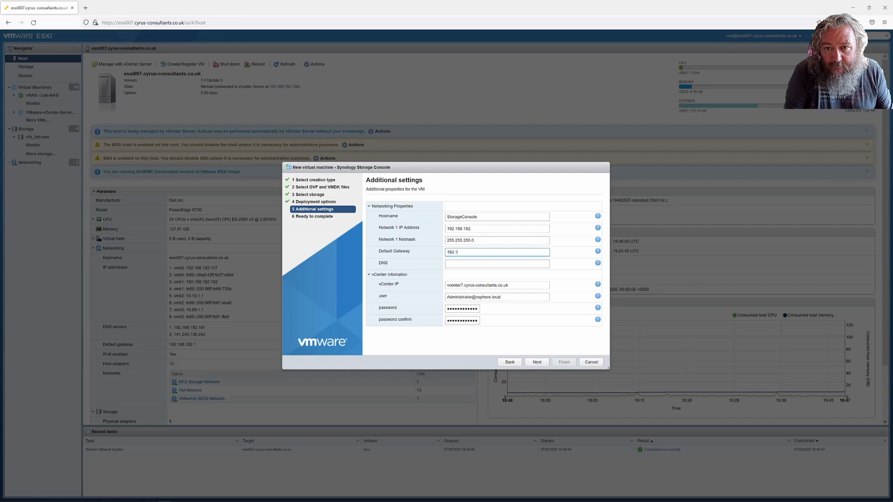
text(192.168.182.1)
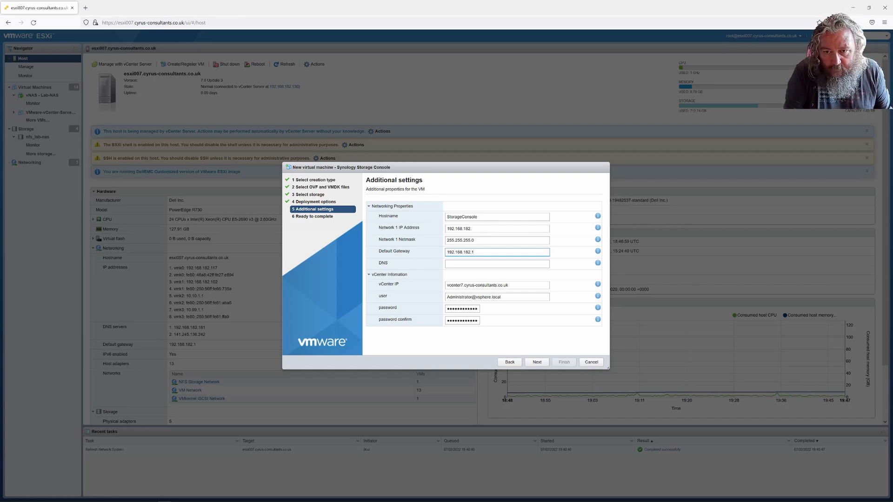
key(Tab)
text(192)
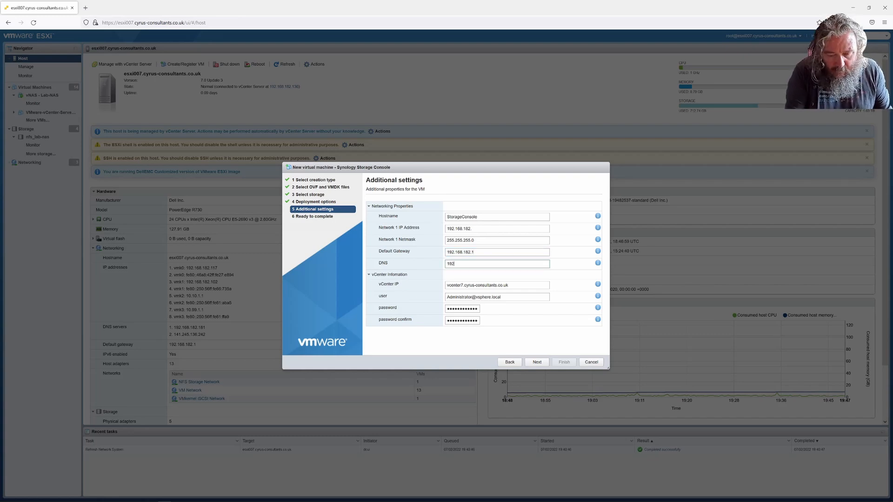
text(.168.182.254)
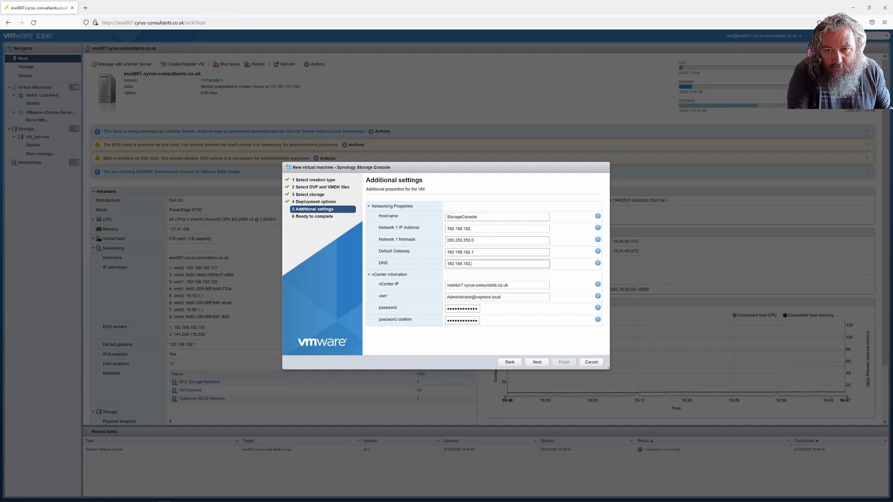
Step: Complete the Network 1 IP address as 192.168.182.249 and submit the additional settings
click(485, 229)
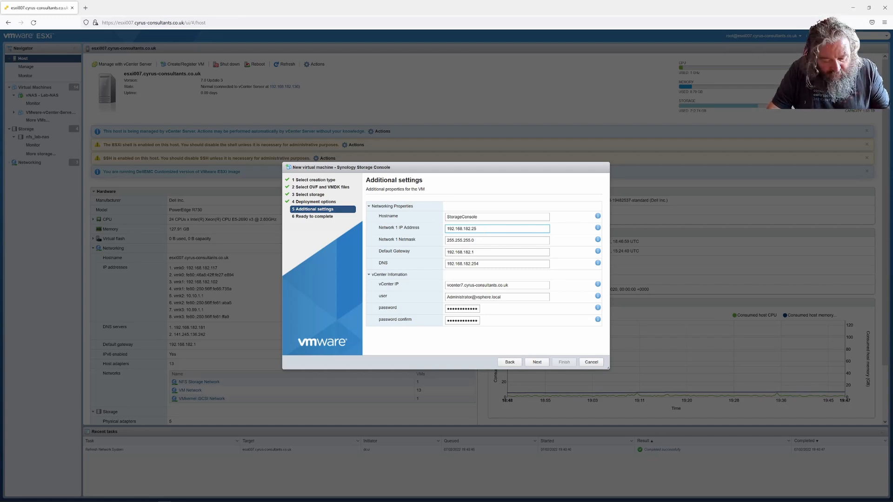
key(BackSpace)
key(BackSpace)
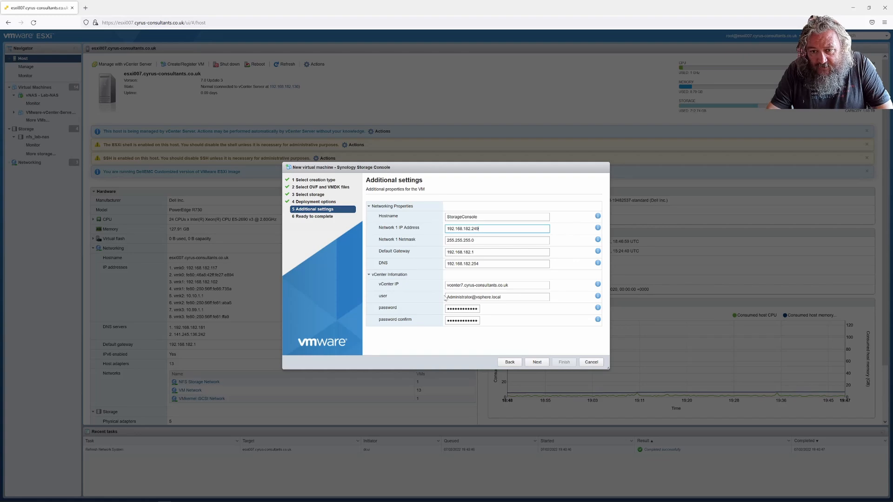
click(538, 365)
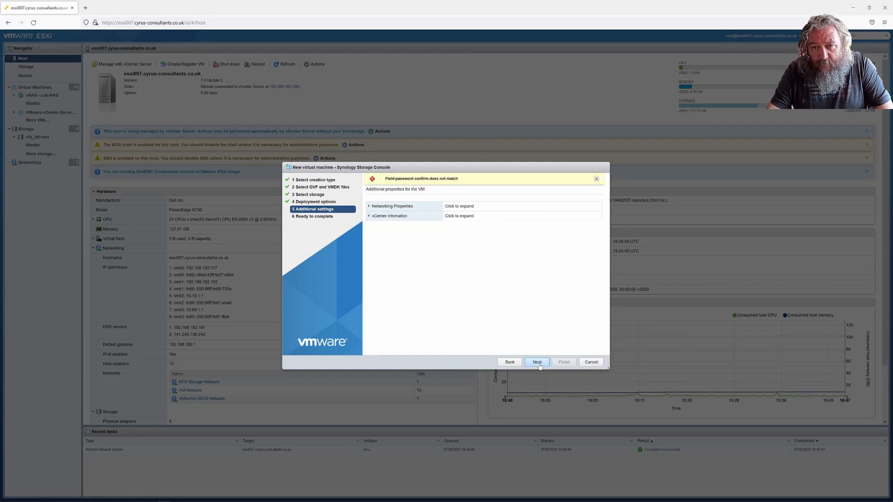
Step: Replace the vCenter password and its confirmation with the correct account password, and submit the additional settings
click(369, 217)
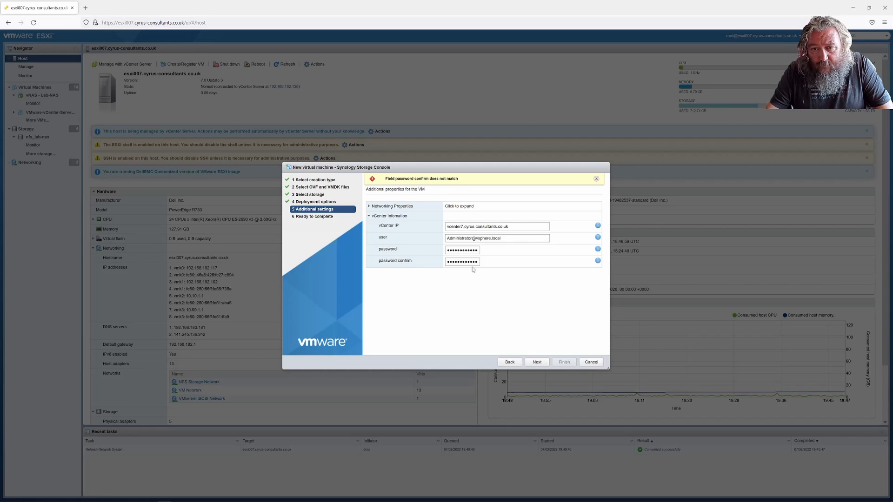
drag(449, 251, 525, 249)
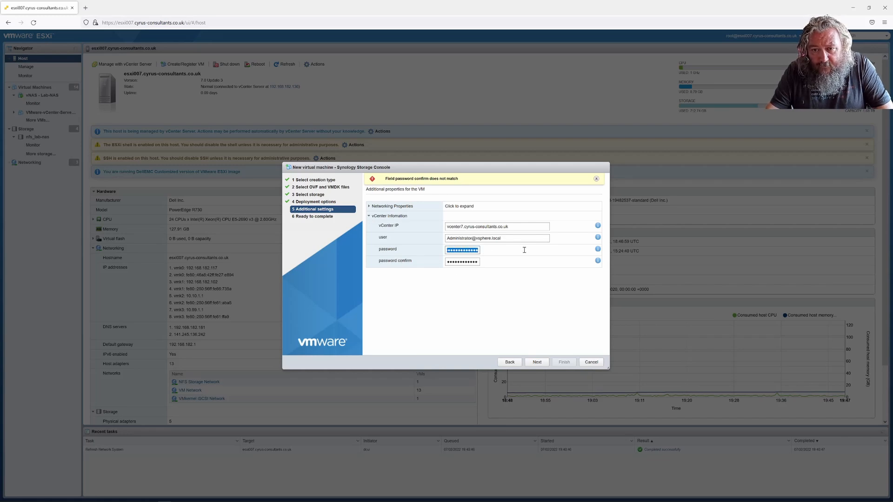
key(BackSpace)
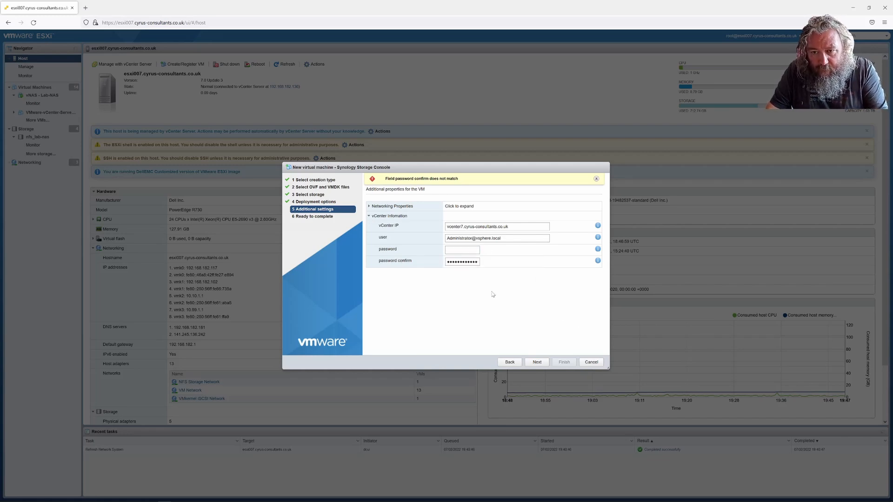
drag(445, 262, 513, 259)
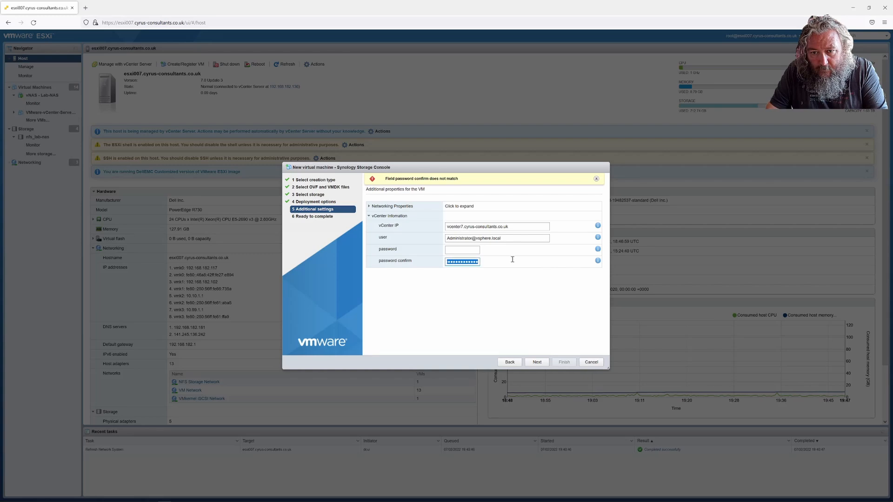
key(BackSpace)
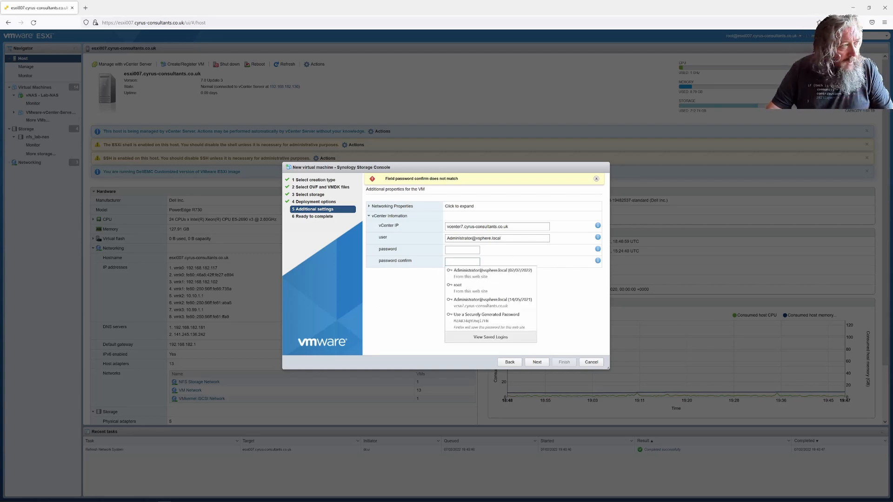
key(alt+Tab)
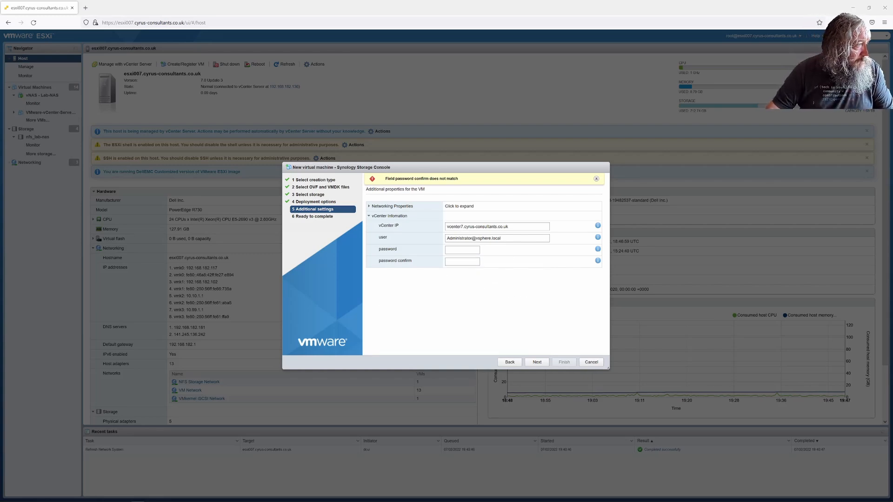
click(452, 248)
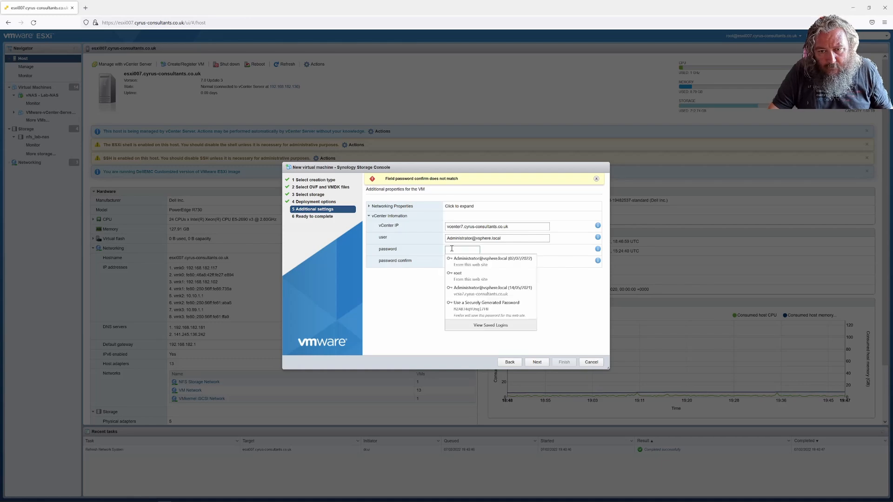
key(ctrl+v)
click(453, 261)
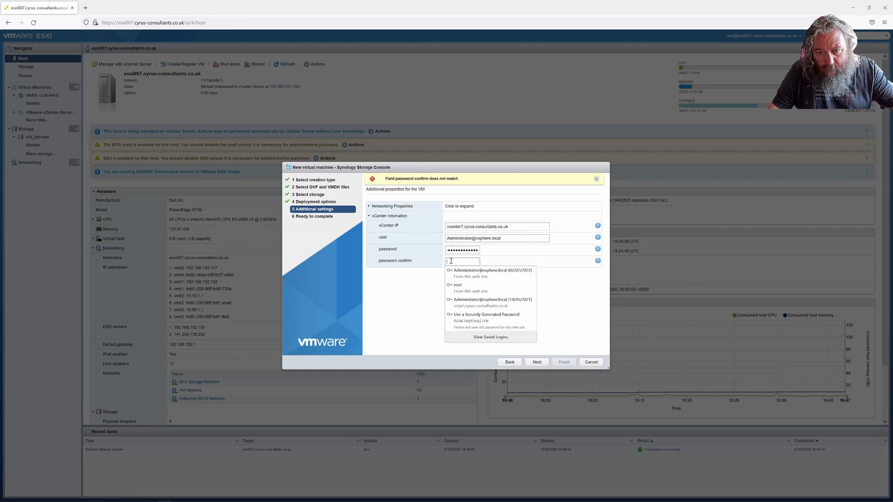
key(ctrl+v)
click(541, 365)
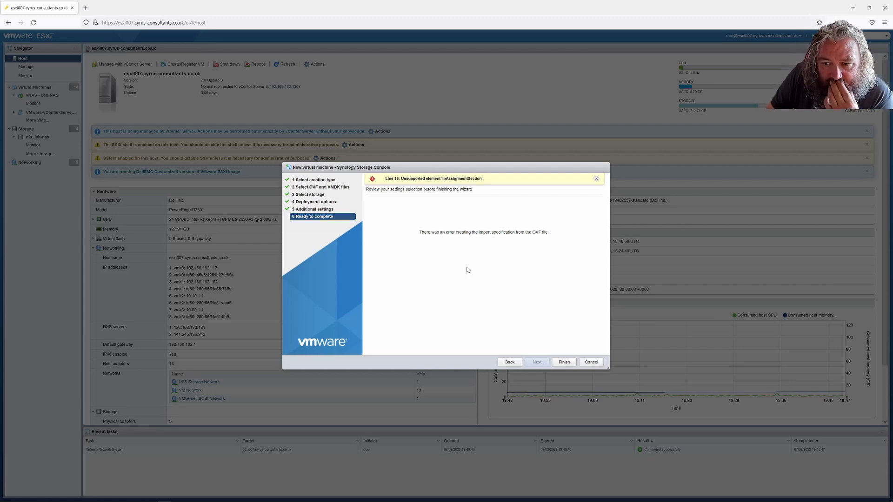
Step: Return to the additional settings, review the networking properties and vCenter information, and resubmit them
click(595, 180)
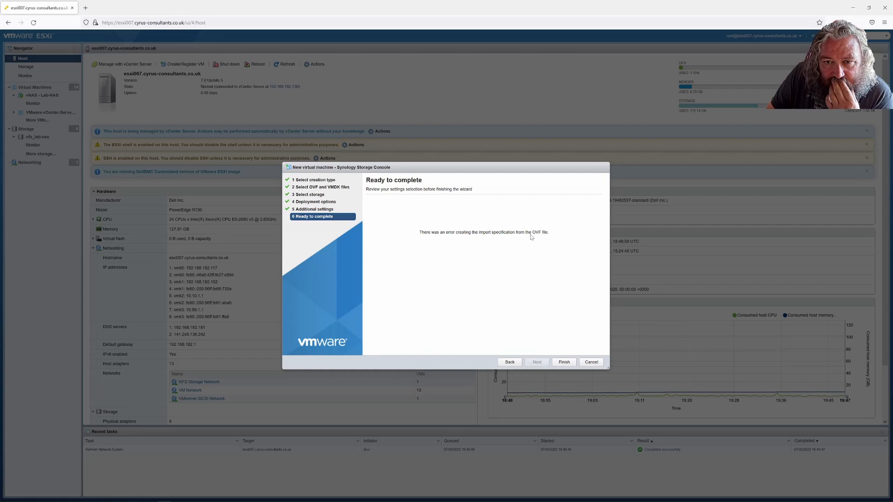
click(516, 365)
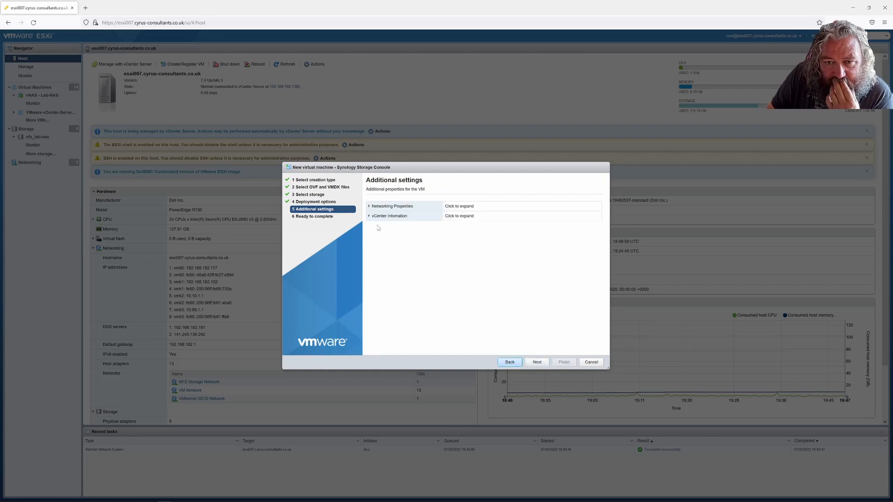
click(369, 206)
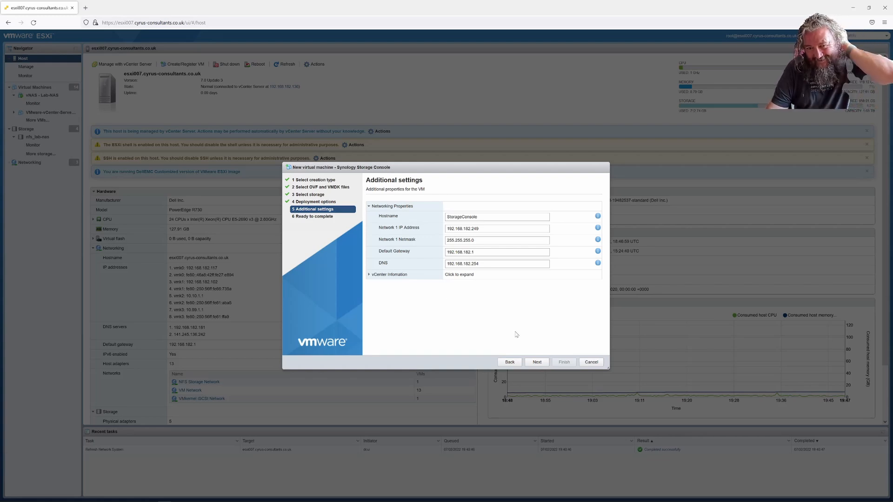
click(537, 363)
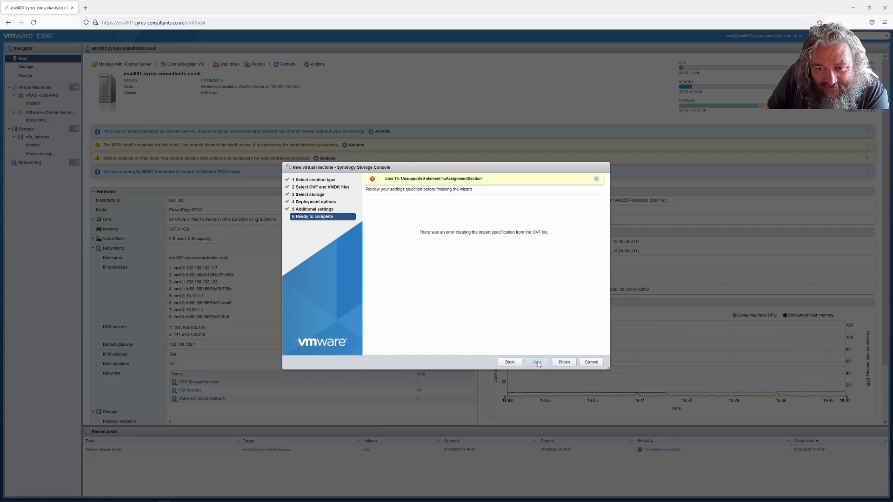
click(596, 179)
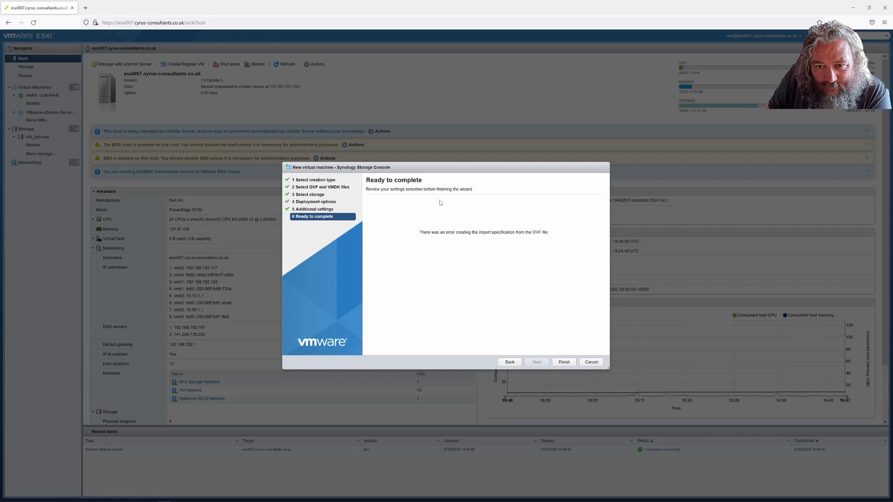
click(512, 362)
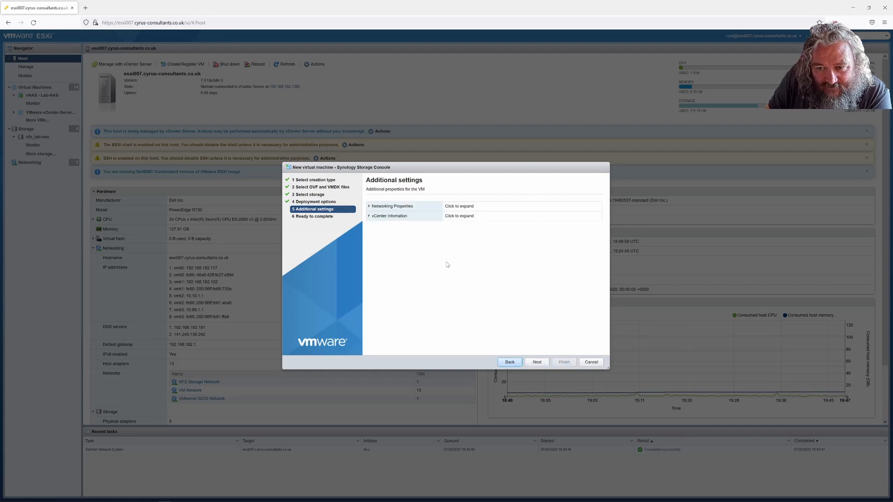
click(372, 207)
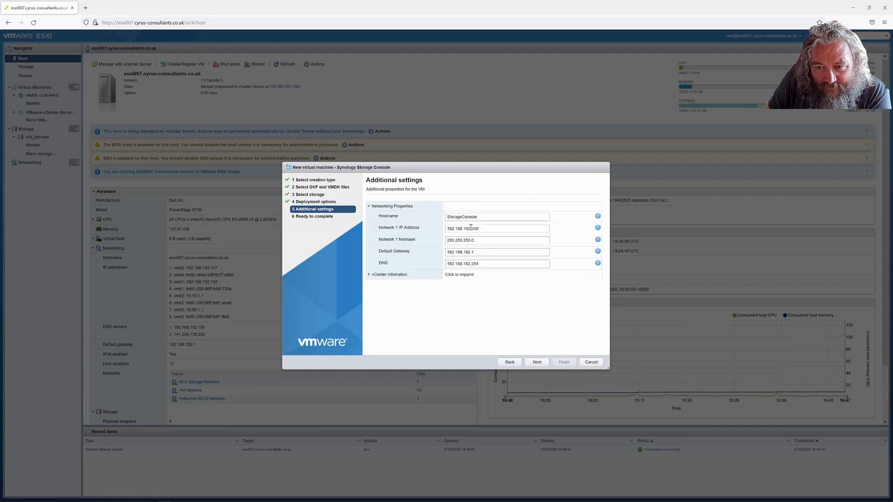
click(370, 276)
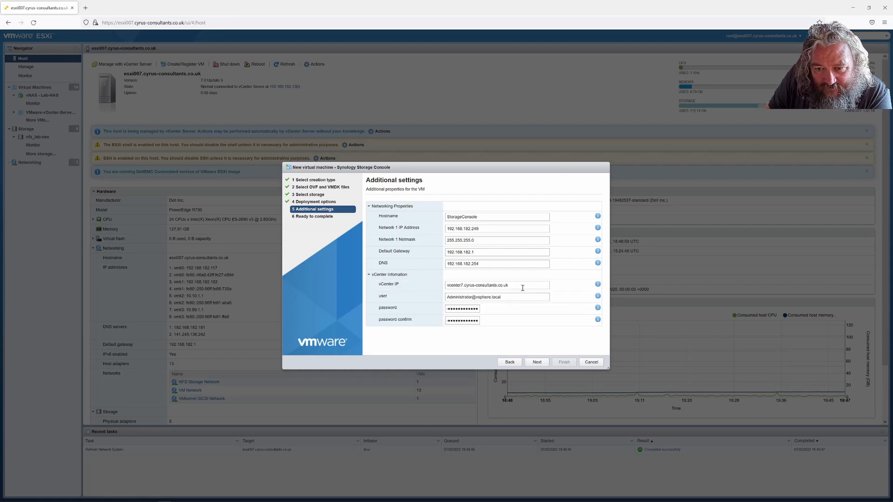
click(540, 362)
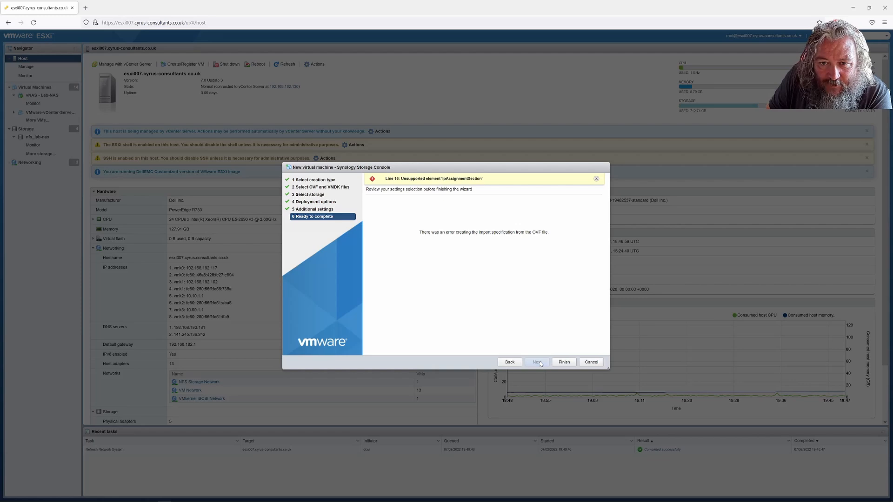
Step: Try the numeric address 192.168.182.135 as the vCenter IP and resubmit the additional settings
click(510, 363)
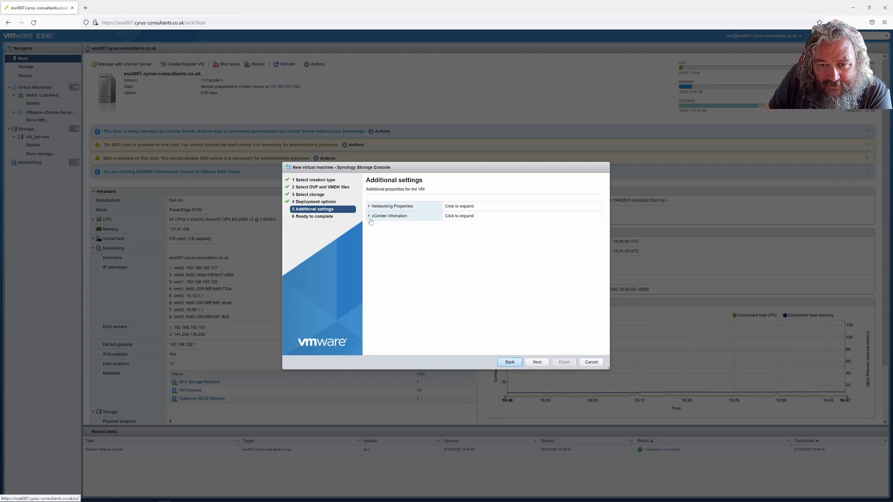
click(370, 218)
drag(510, 226, 442, 229)
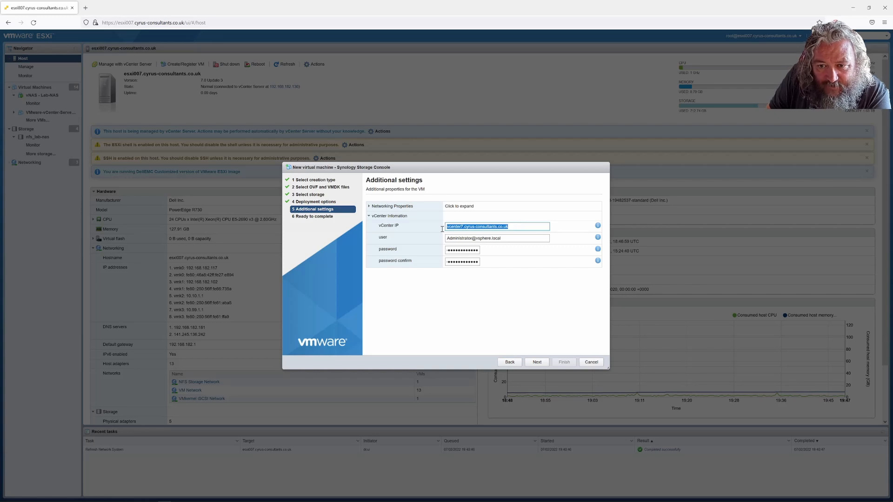
key(BackSpace)
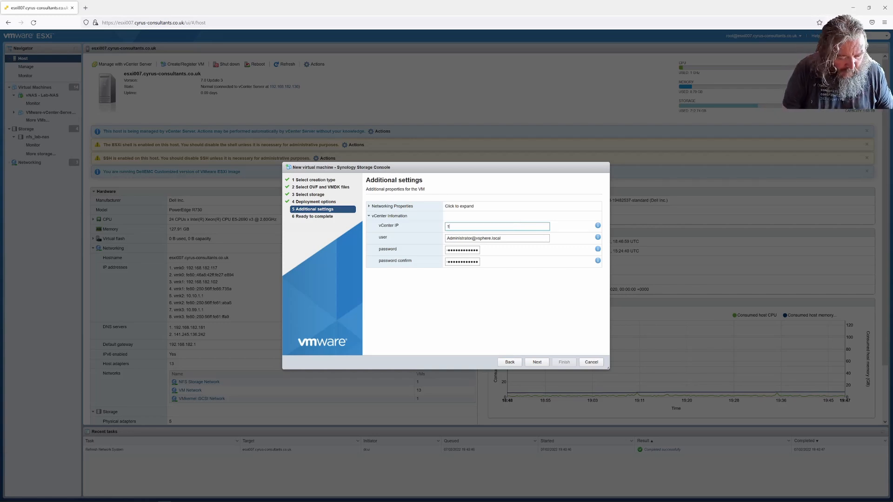
text(192.168.182.135)
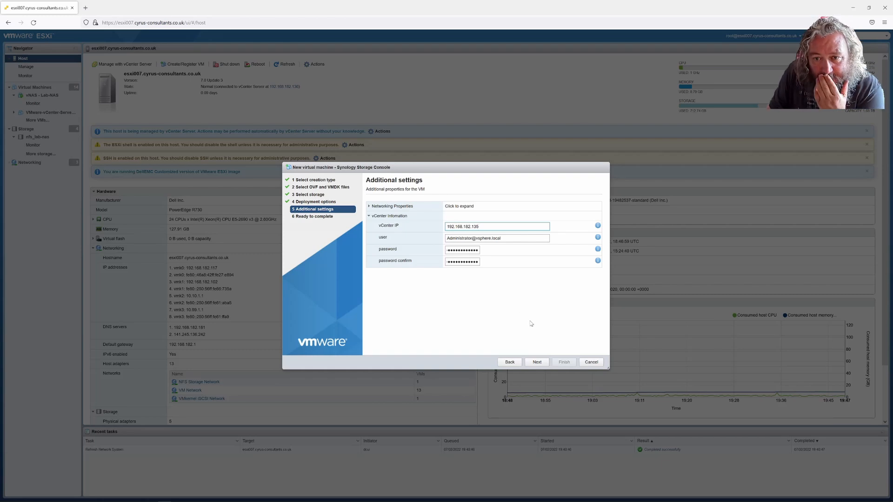
click(537, 362)
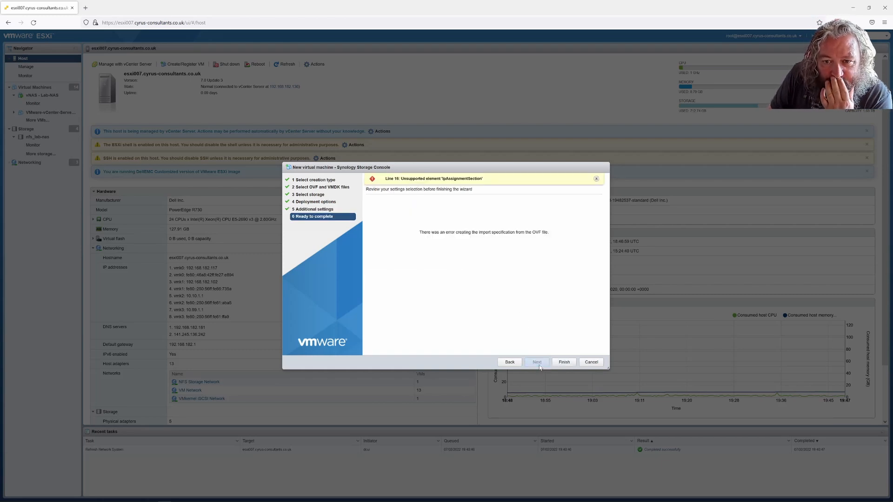
Step: Set the vCenter IP back to vcenter7.cyrus-consultants.co.uk, check the networking properties, and finish the deployment wizard
click(510, 362)
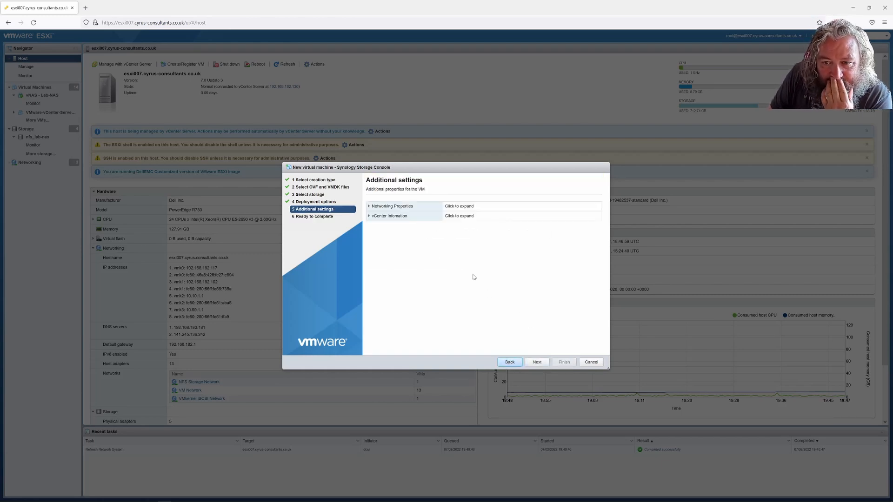
click(369, 216)
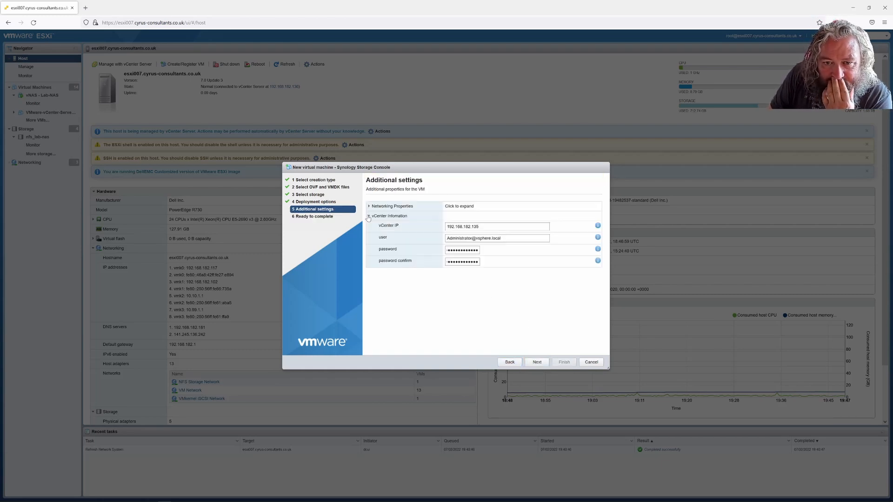
double_click(457, 228)
text(vcente)
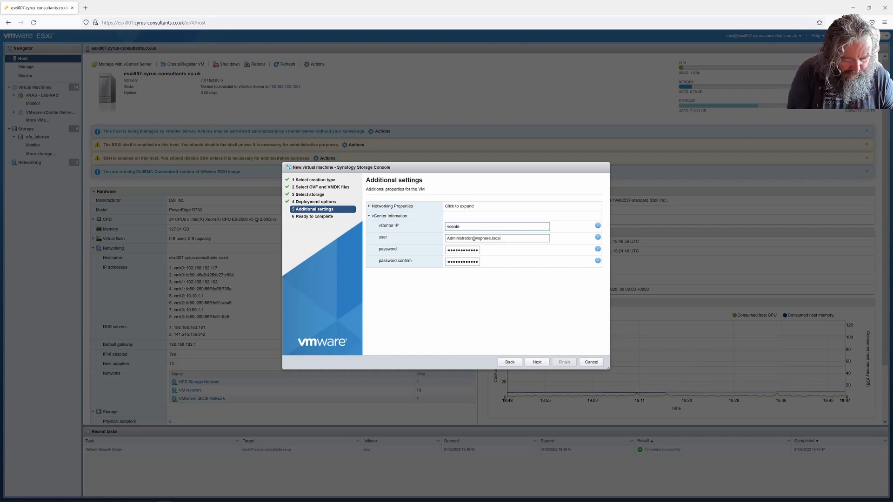
text(r7.cyrus-consultants.co.uk)
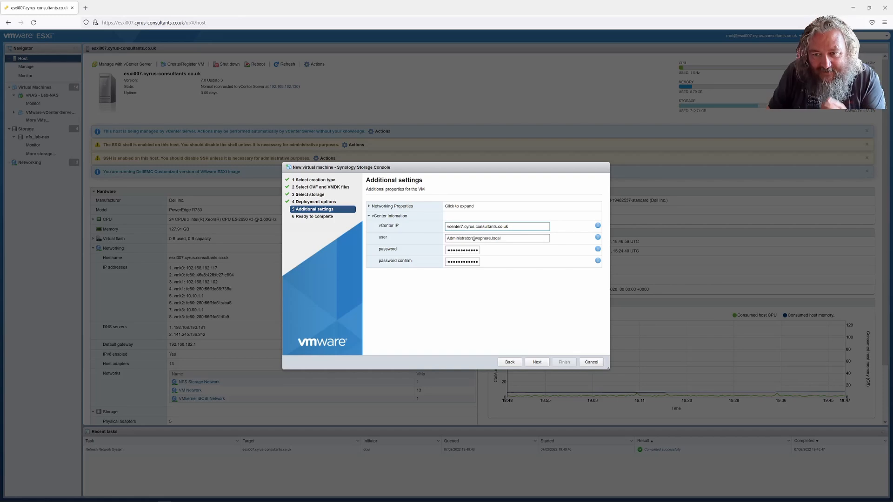
click(370, 207)
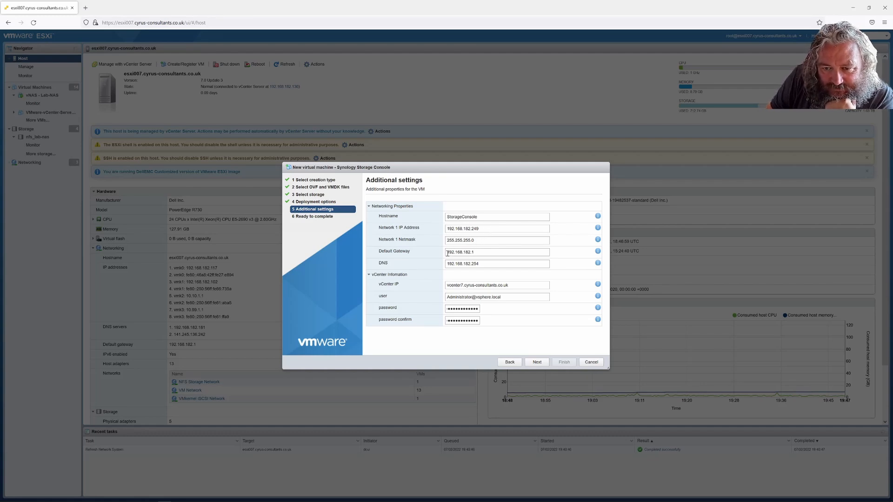
click(536, 363)
click(561, 364)
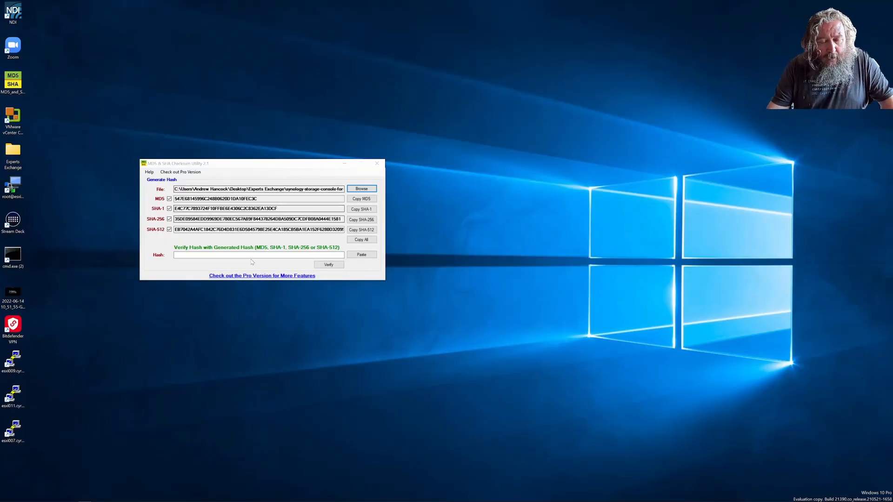
Step: Switch to the vSphere Client in Chrome and check the downloaded Synology storage console OVA in its folder, closing the folder window
mouse_move(88, 501)
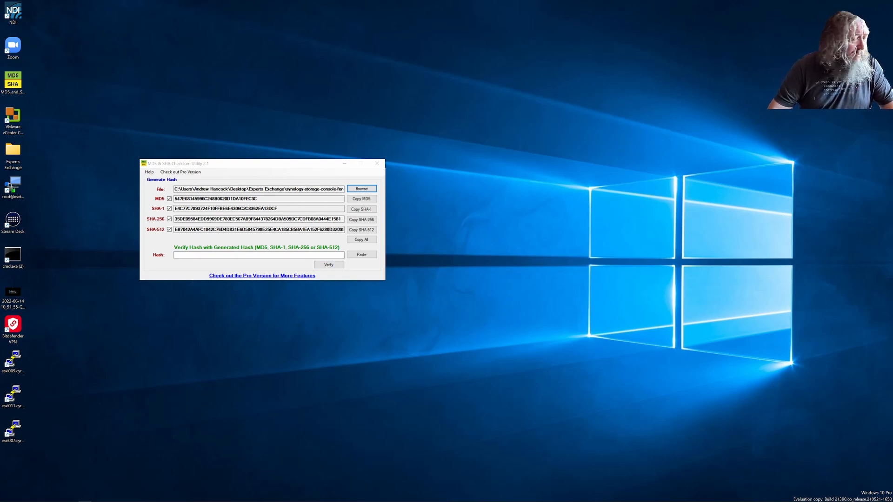
mouse_move(156, 495)
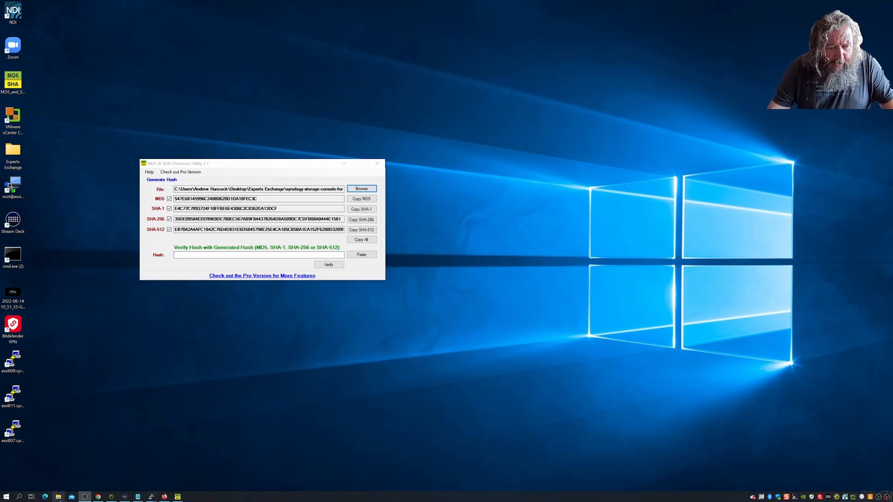
click(99, 498)
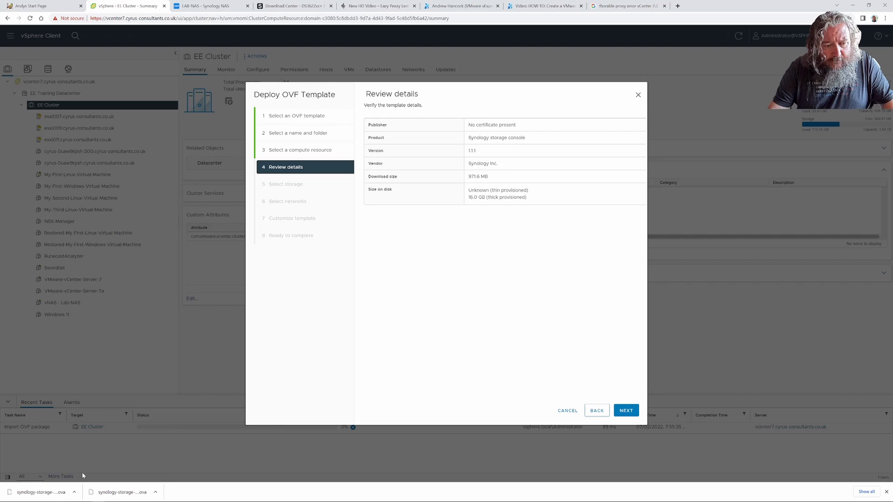
right_click(41, 489)
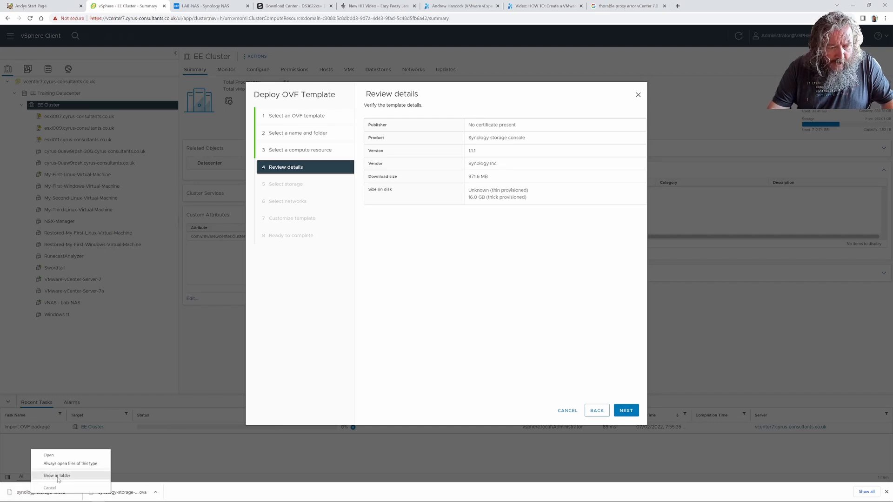
click(56, 475)
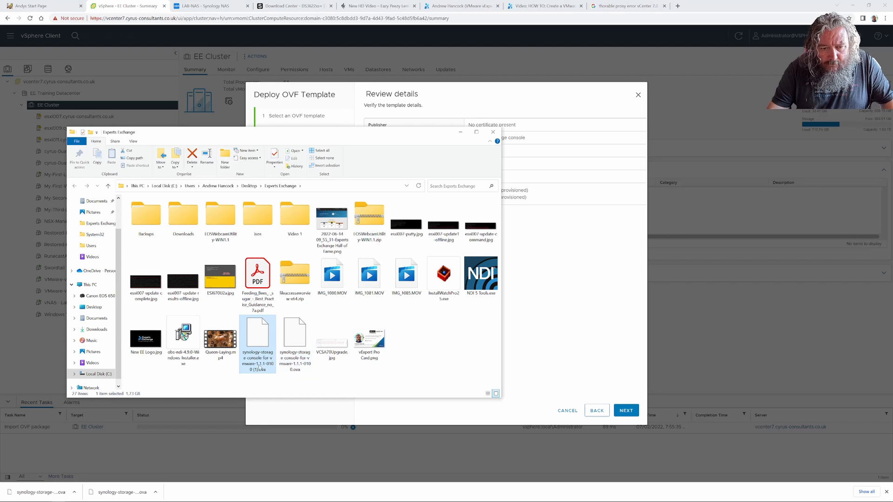
click(493, 132)
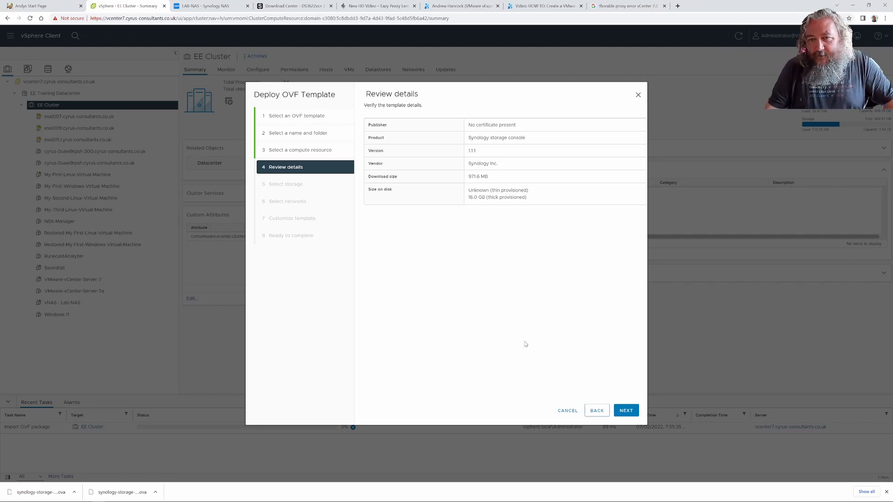
Step: Accept the template details, store the appliance on esxi007_local1_vmfs6 with Thin Provision disks, and keep the VM Network mapping
click(624, 411)
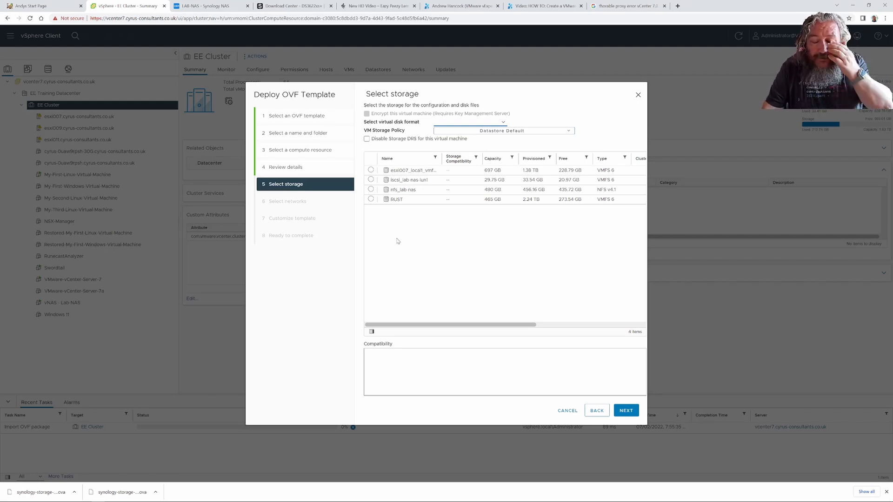
click(371, 171)
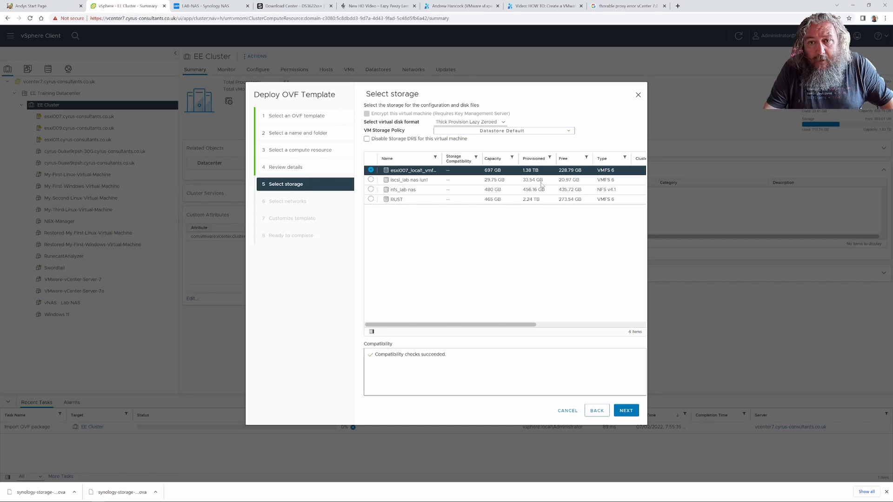
click(501, 122)
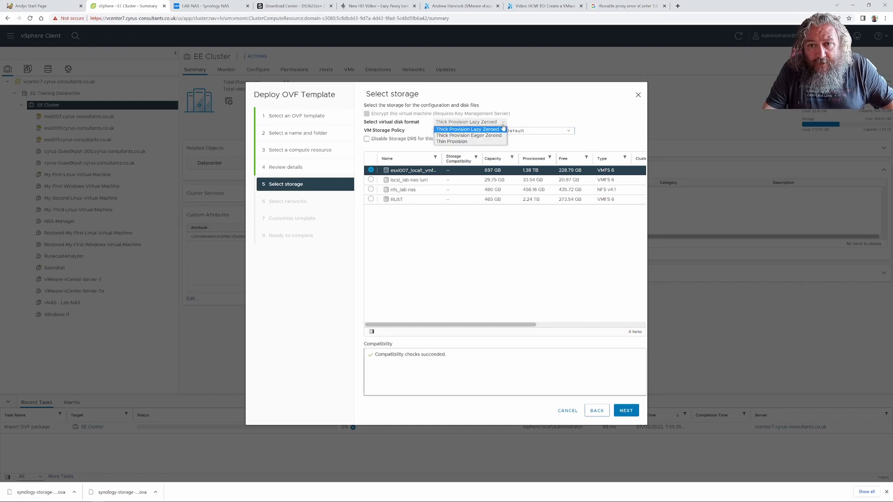
click(478, 142)
click(627, 411)
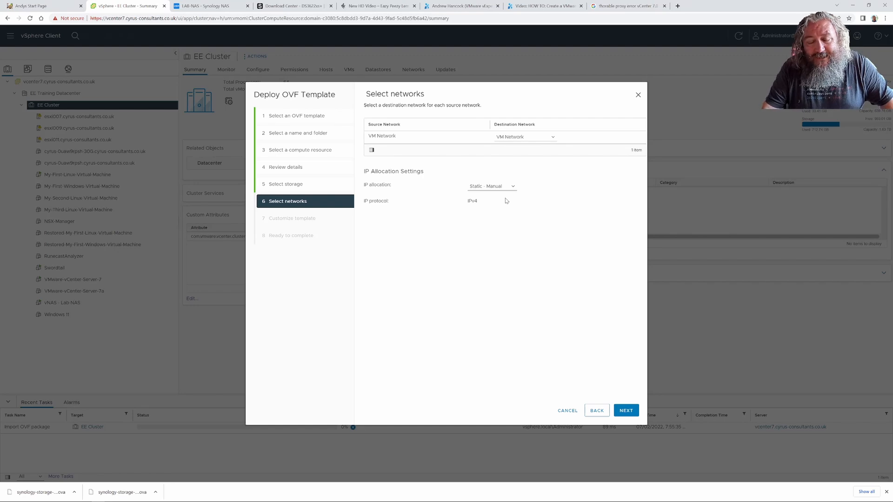
click(626, 412)
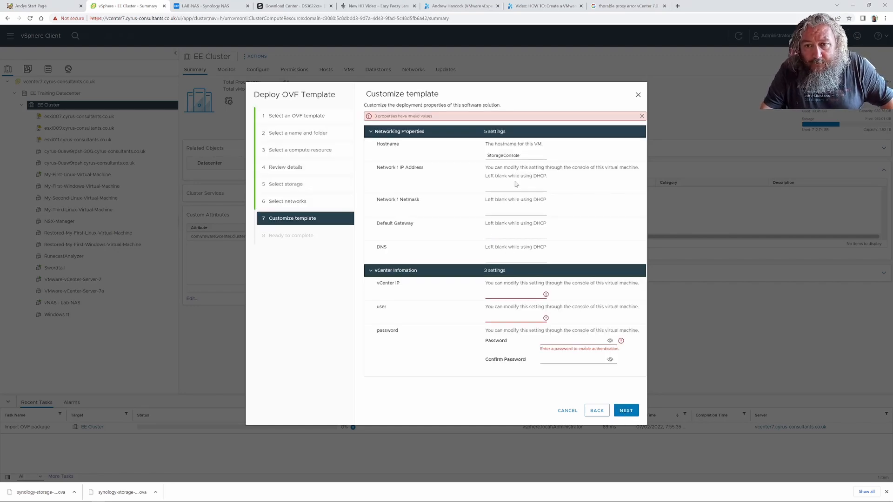
Step: Set the appliance's Network 1 IP address to 192.168.182.249 and its netmask to 255.255.255.0
click(509, 187)
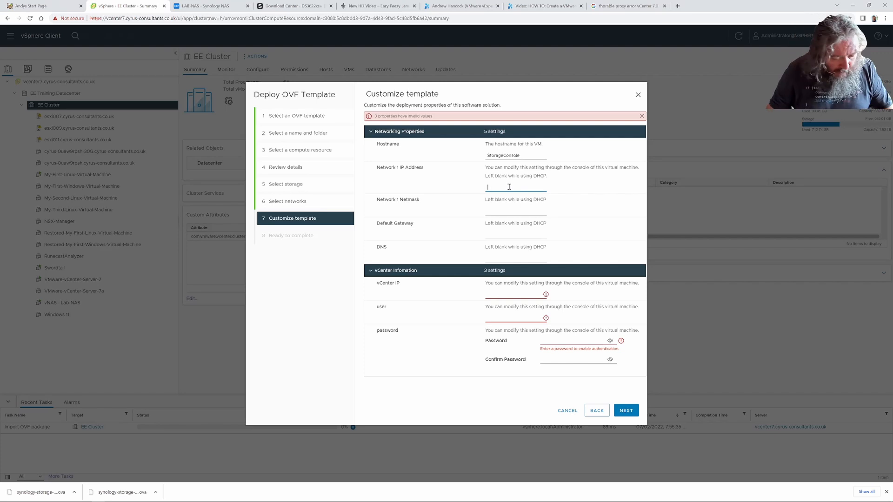
text(192.168.182.249)
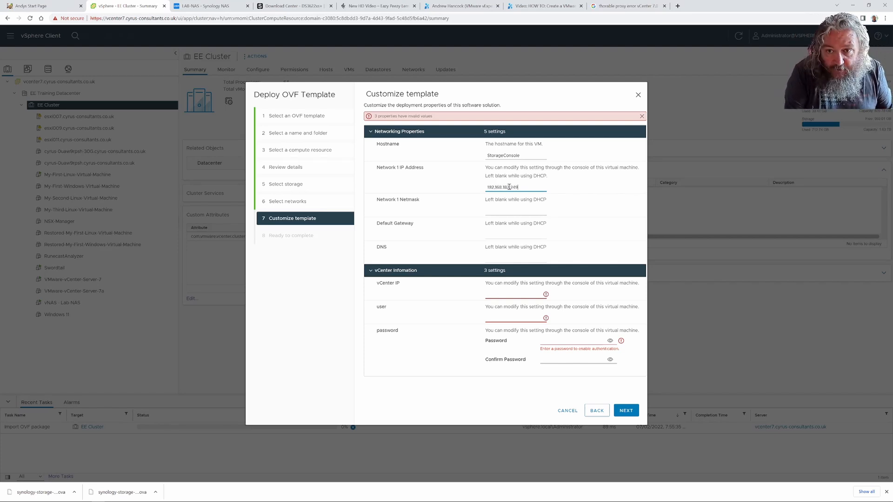
key(Tab)
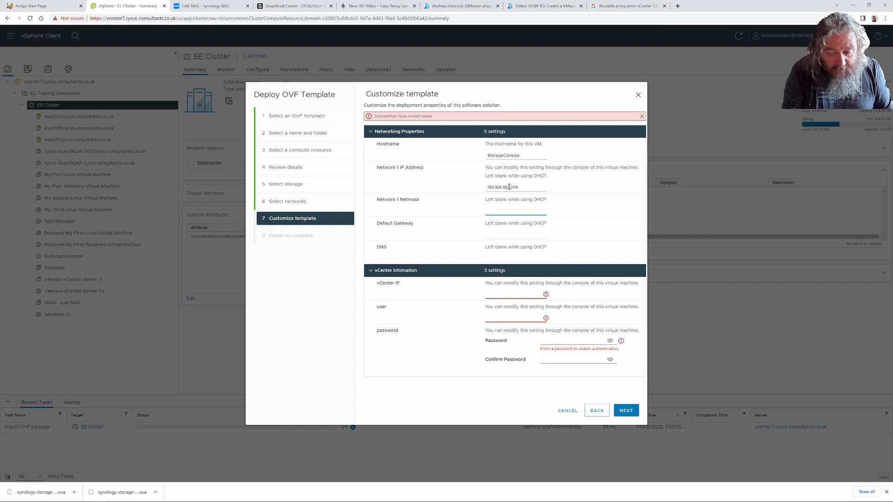
text(255.255.255.0)
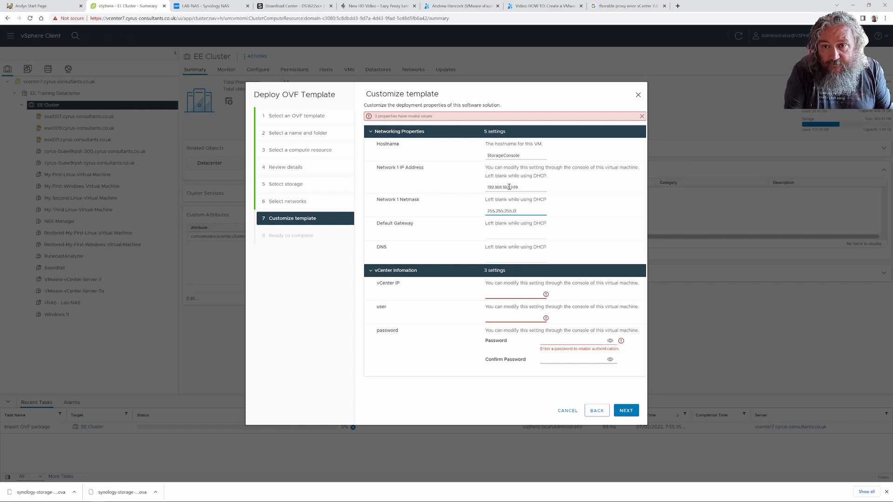
key(Tab)
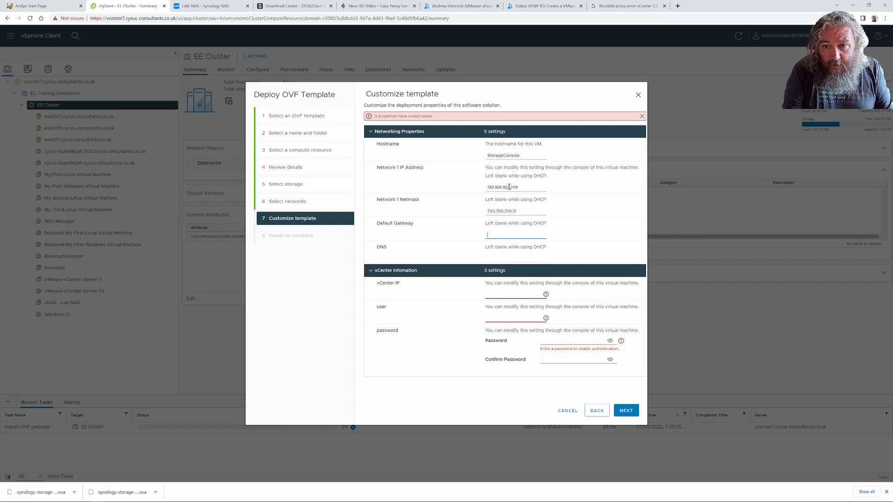
Step: Set the default gateway to 192.168.182.1 and the DNS server to 192.168.182.254
text(192.168.)
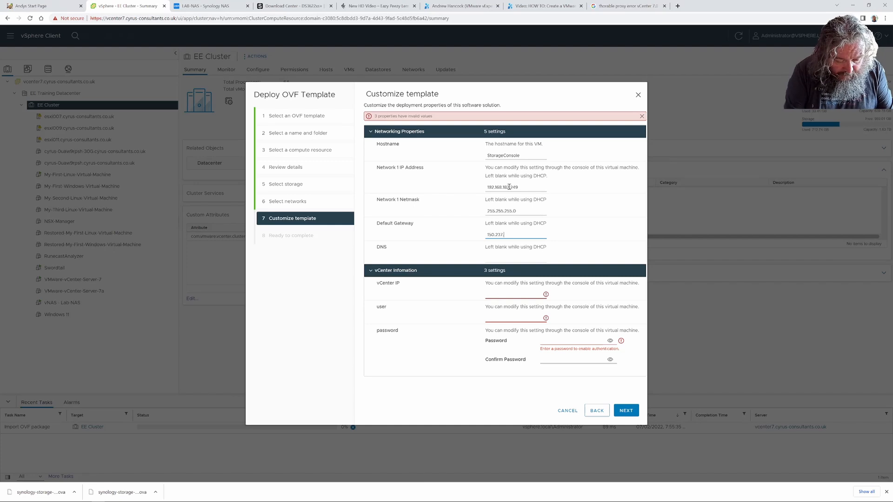
key(BackSpace)
key(BackSpace)
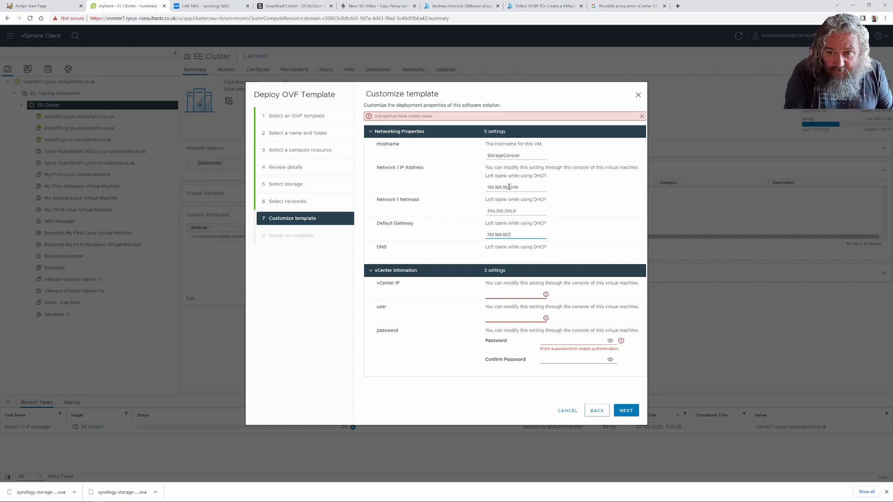
click(504, 257)
text(192.168)
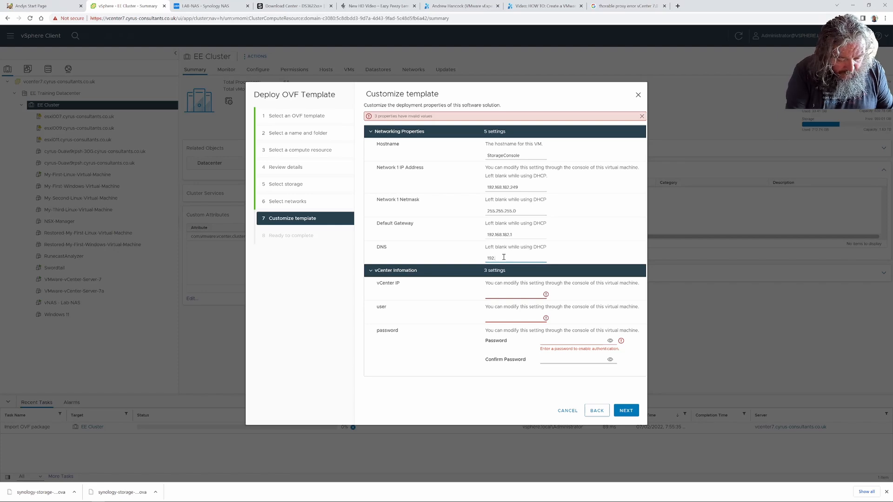
key(BackSpace)
key(BackSpace)
key(BackSpace)
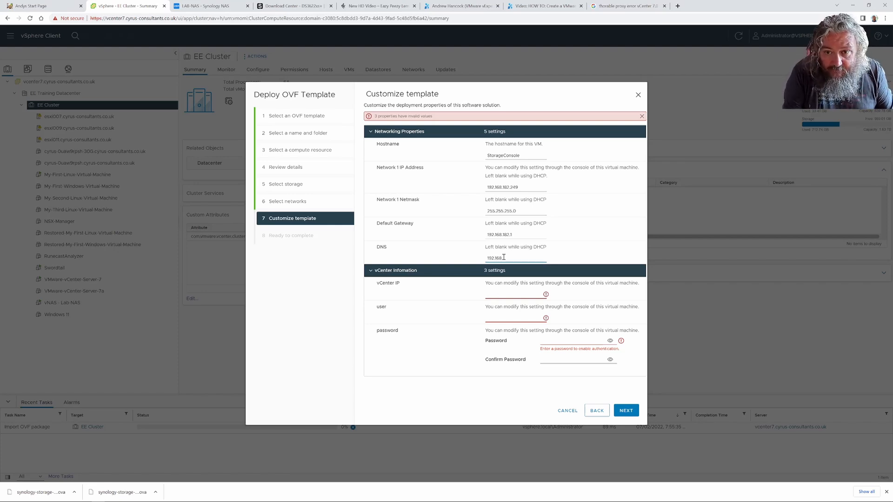
text(68.182.254)
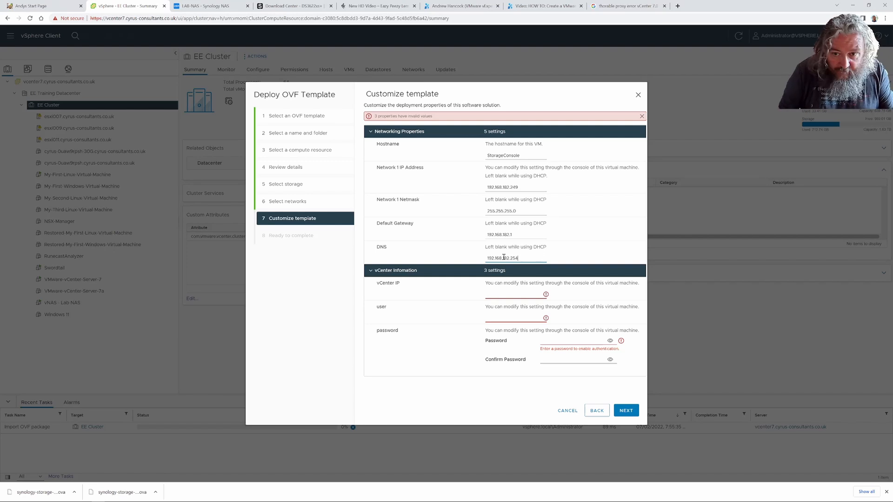
Step: Enter vcenter7.cyrus-copnsultants.co.uk as the vCenter IP in the vCenter information
click(499, 294)
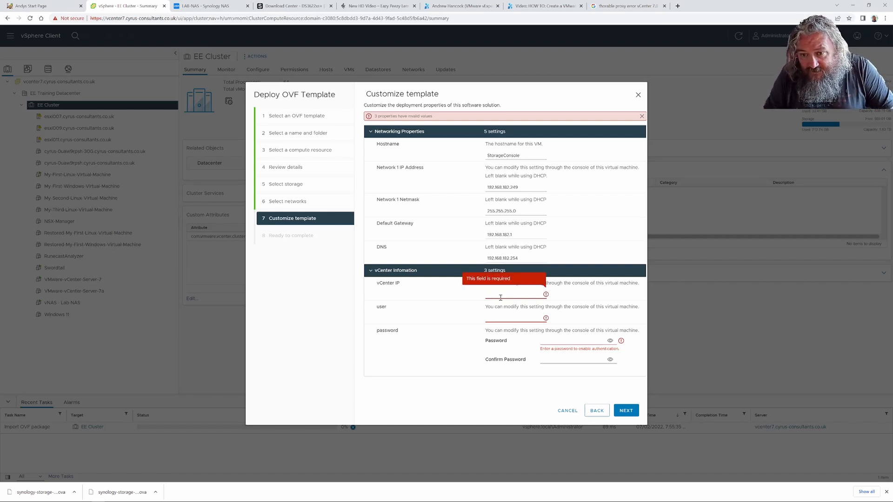
text(vc)
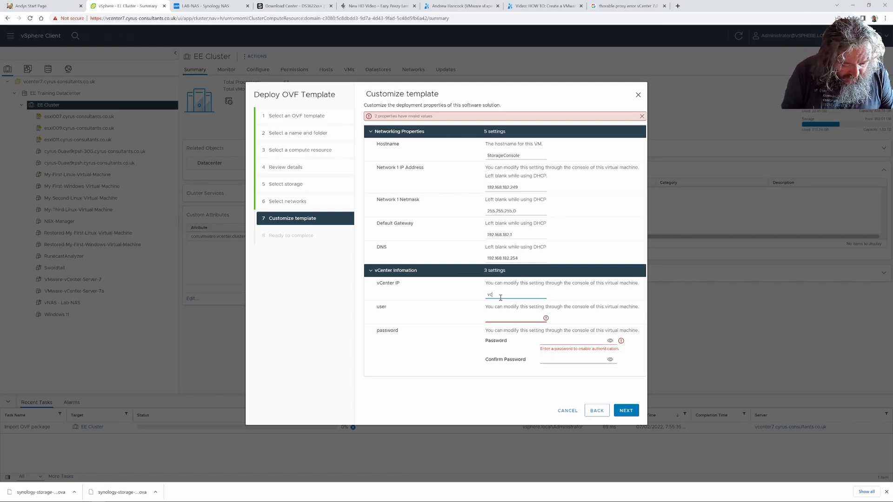
text(enter7.)
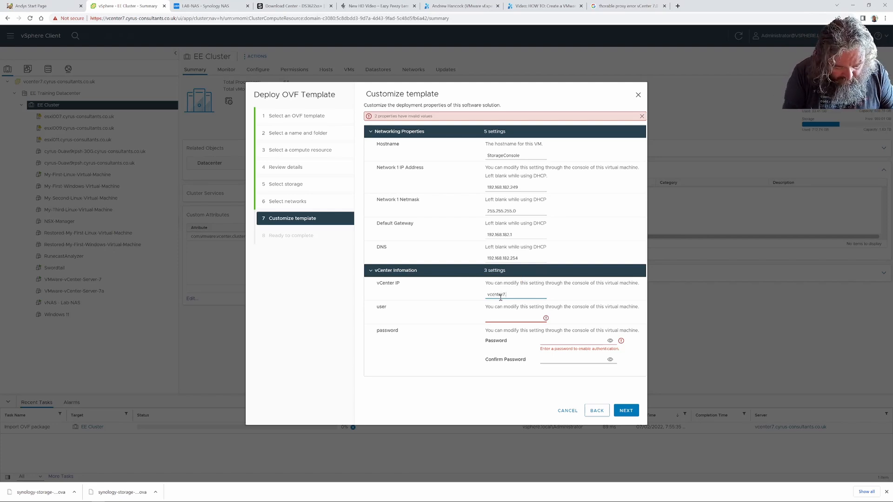
text(cyrus-copnsultamnts.co)
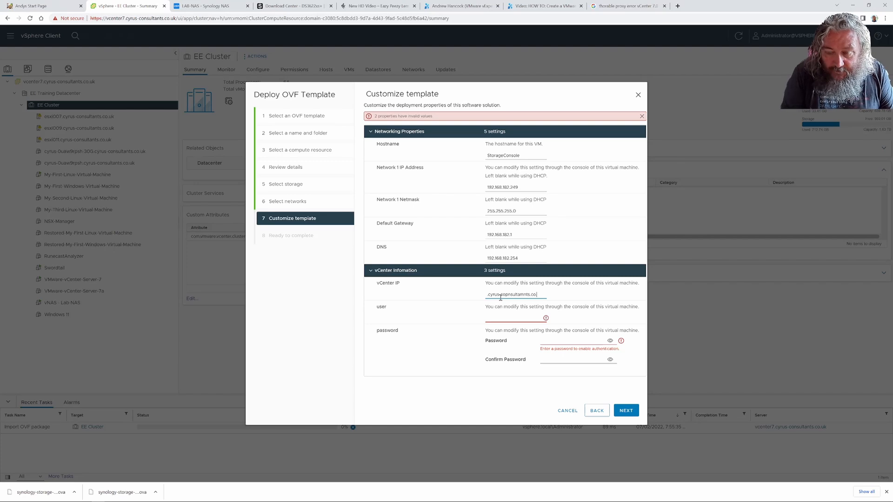
text(.uk)
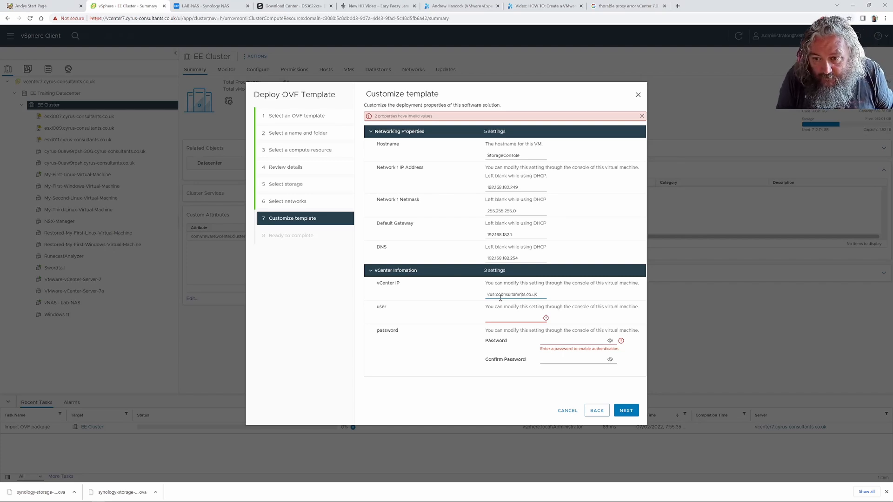
key(BackSpace)
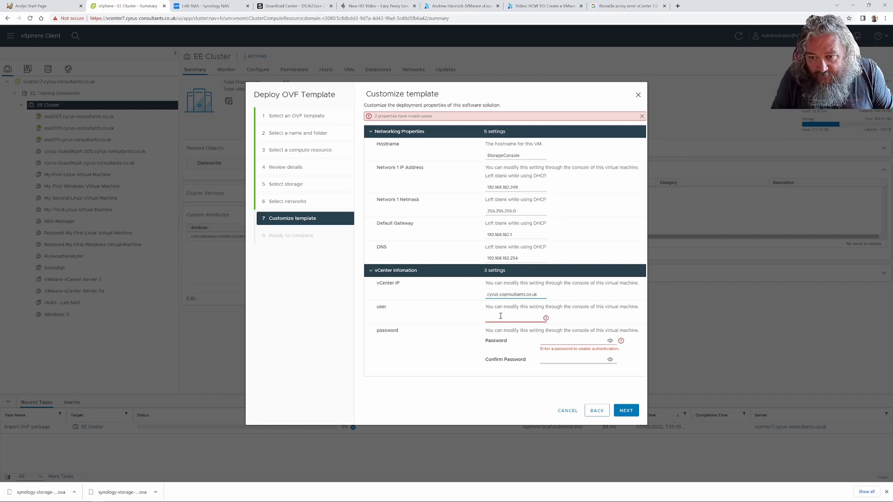
Step: Fill in the vCenter administrator user name, then enter and confirm its password
click(500, 318)
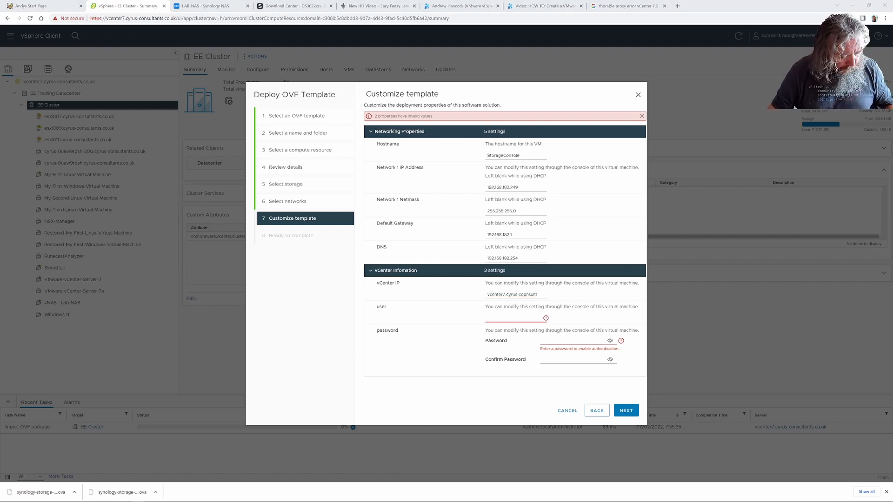
click(492, 317)
key(ctrl+v)
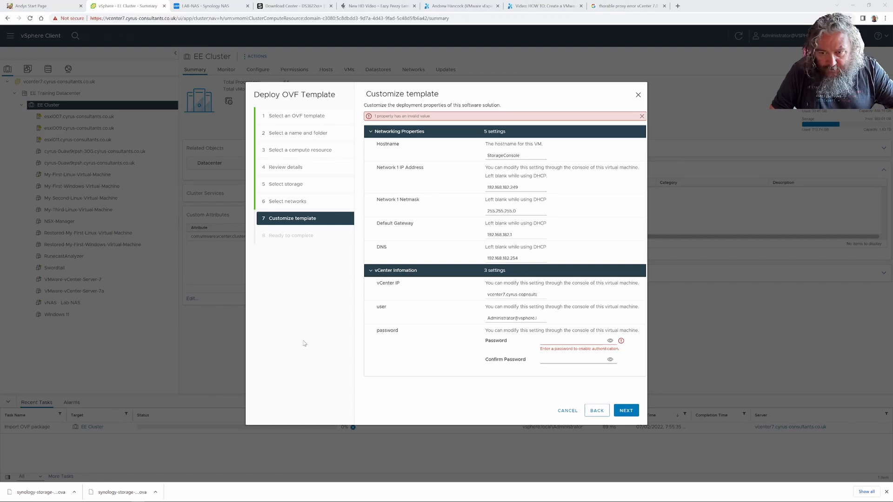
click(569, 341)
key(ctrl+v)
click(569, 357)
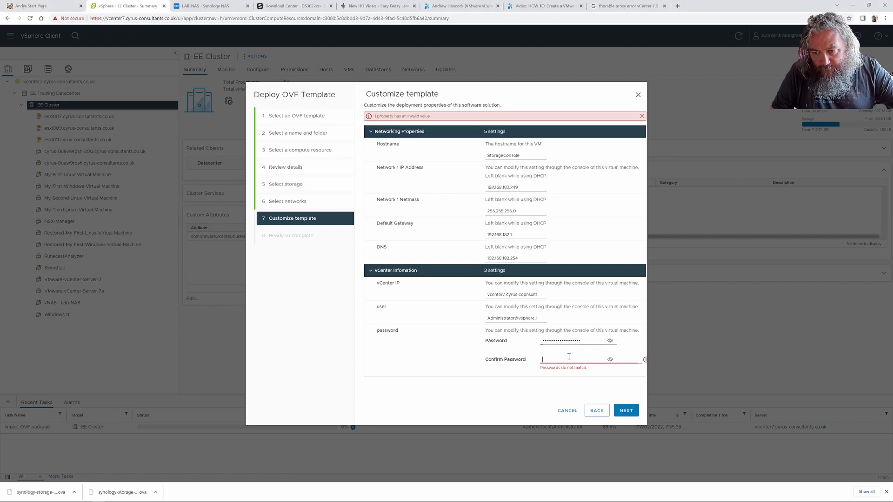
key(ctrl+v)
Step: Submit the customized template, finish the OVF deployment wizard, and close the browser's downloads bar
click(626, 411)
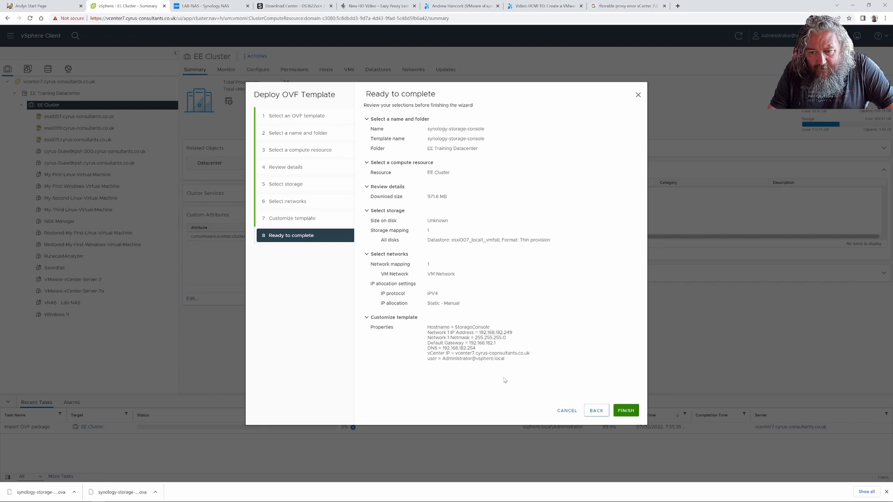
click(626, 411)
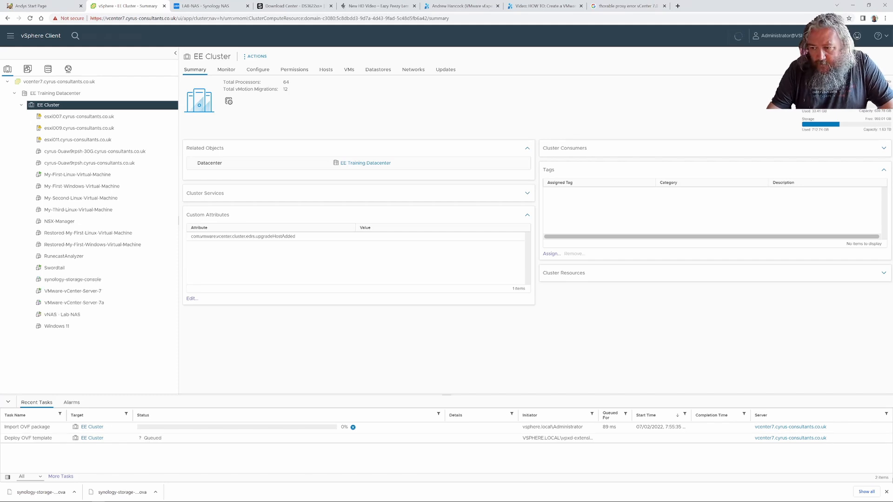
mouse_move(880, 497)
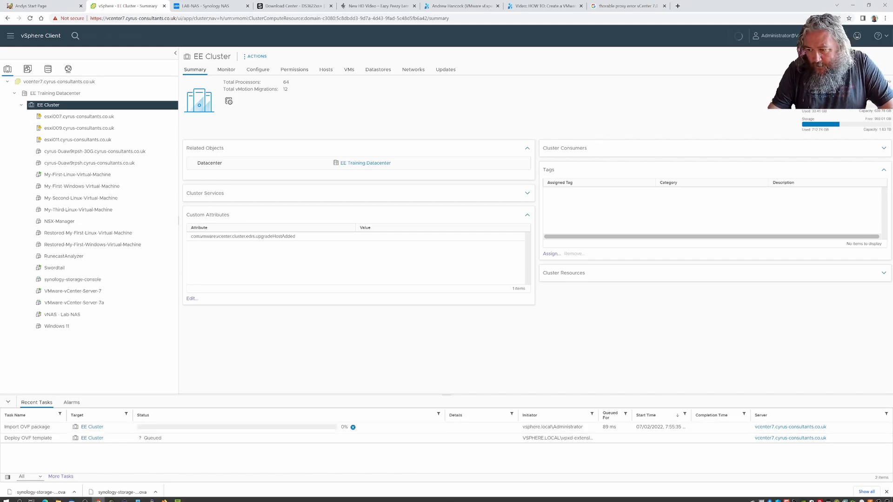
click(886, 492)
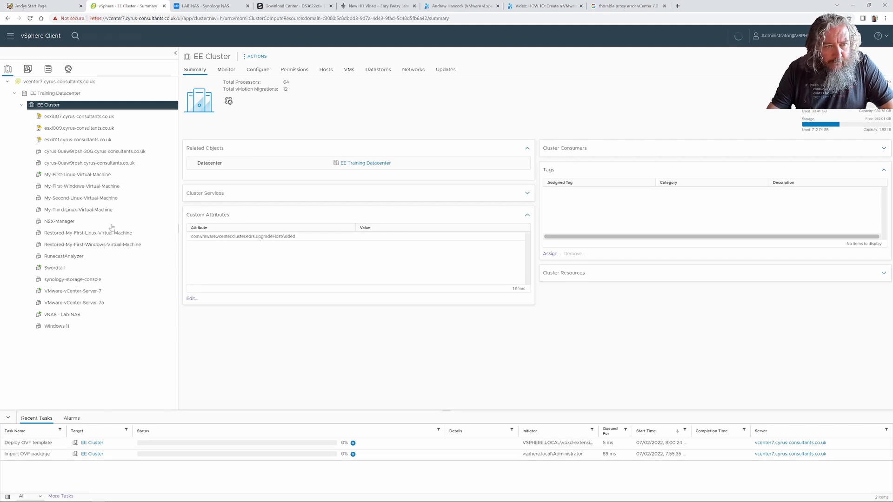
Step: Check the web console of My-First-Linux-Virtual-Machine and close the console again
click(93, 175)
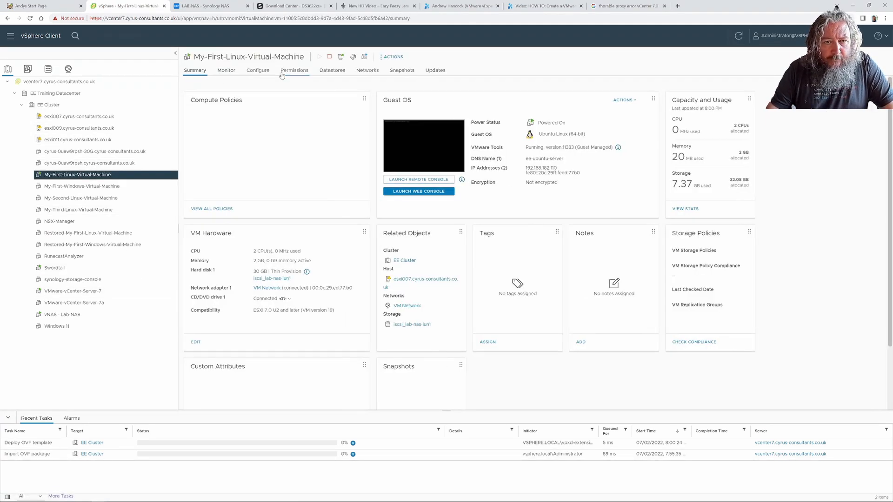
click(418, 193)
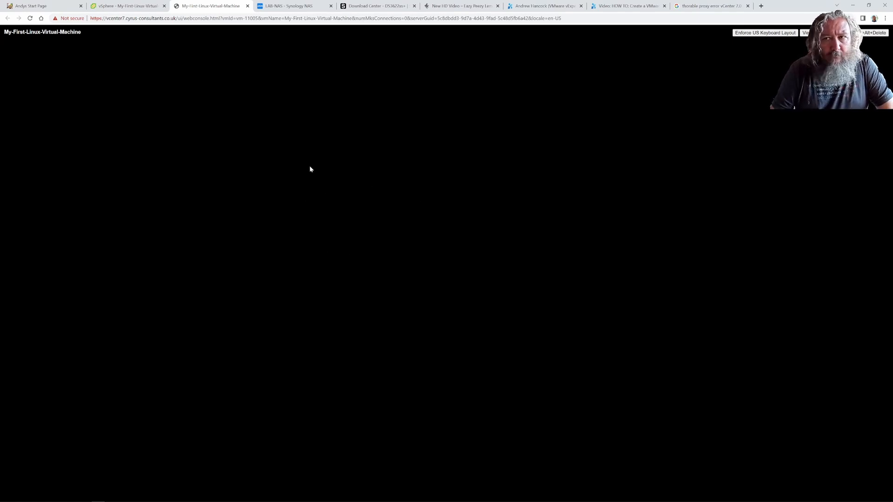
click(247, 6)
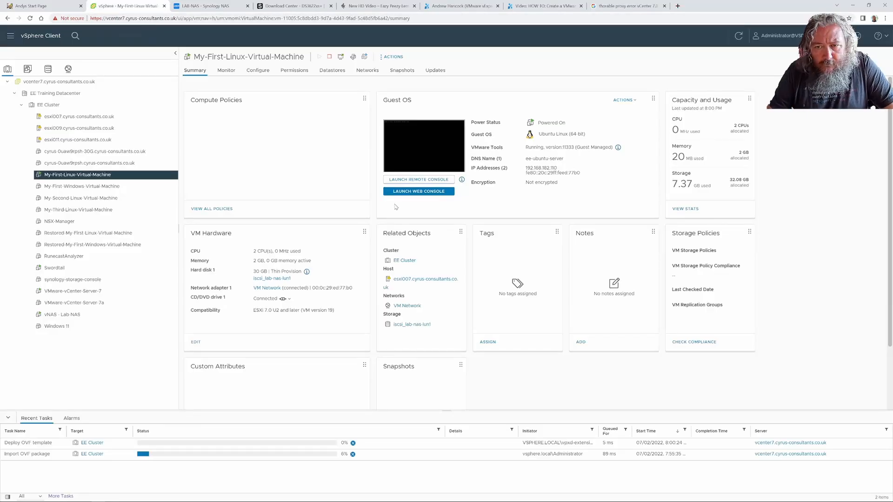
Step: Shut down the guest OS of My-First-Linux-Virtual-Machine and confirm the shutdown
click(385, 57)
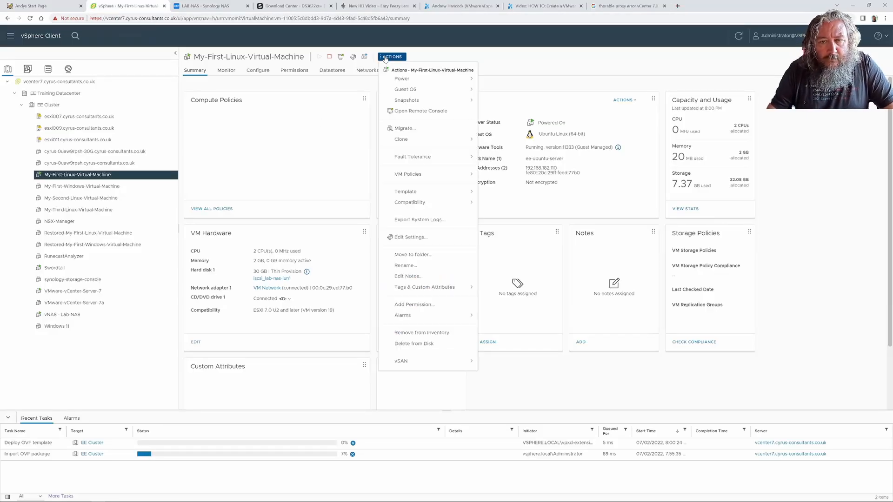
mouse_move(413, 89)
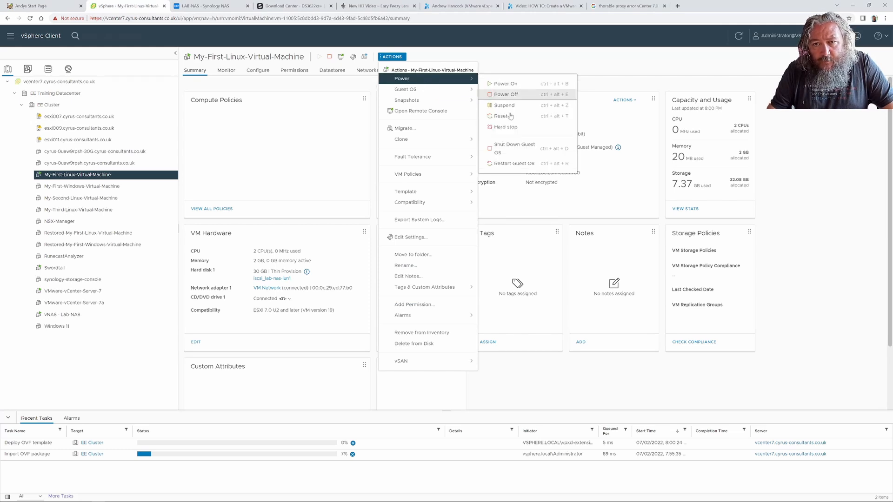
click(515, 148)
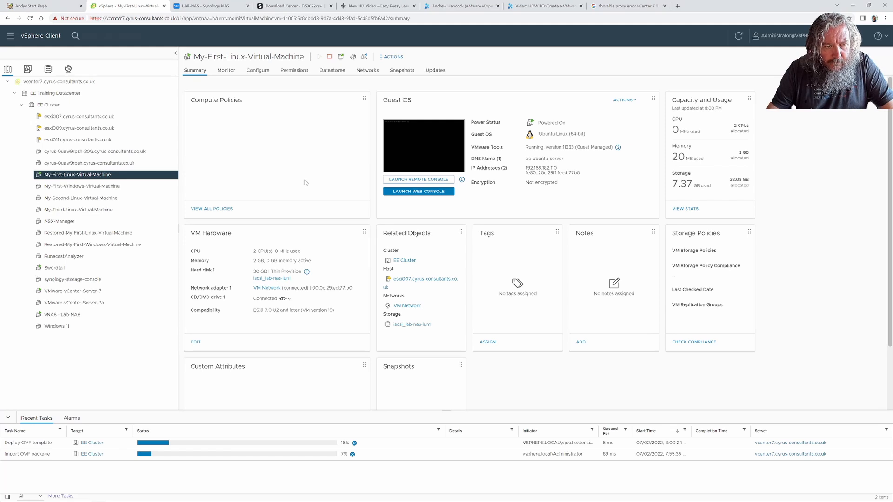
key(ctrl+alt+d)
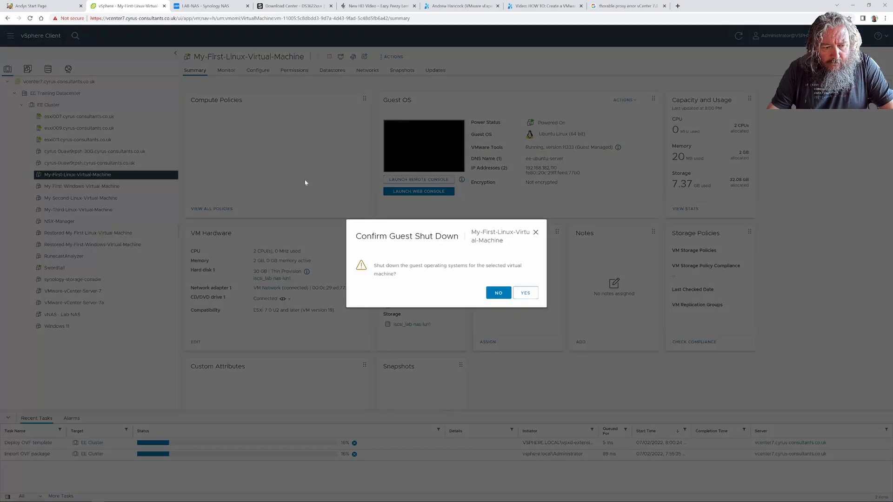
click(524, 293)
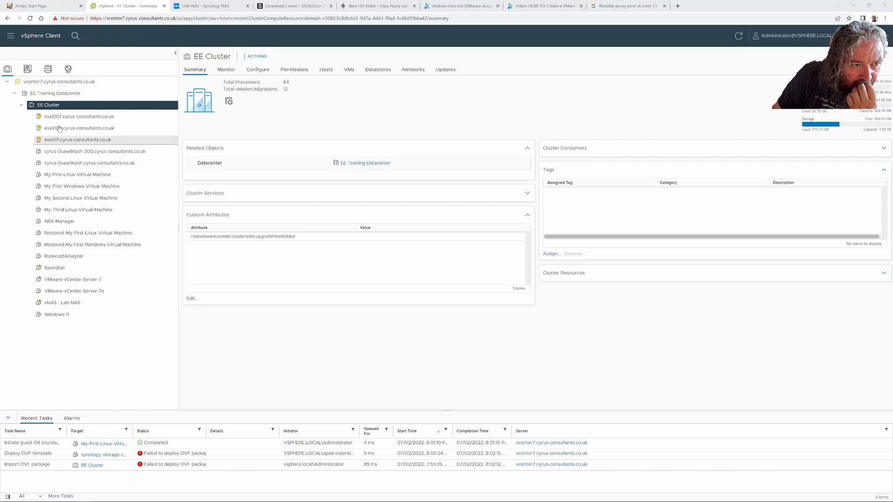
Step: Start a new OVF template deployment on EE Cluster from the local file synology-storage-console-for-vmware-1.1.1-0100.ova
right_click(79, 107)
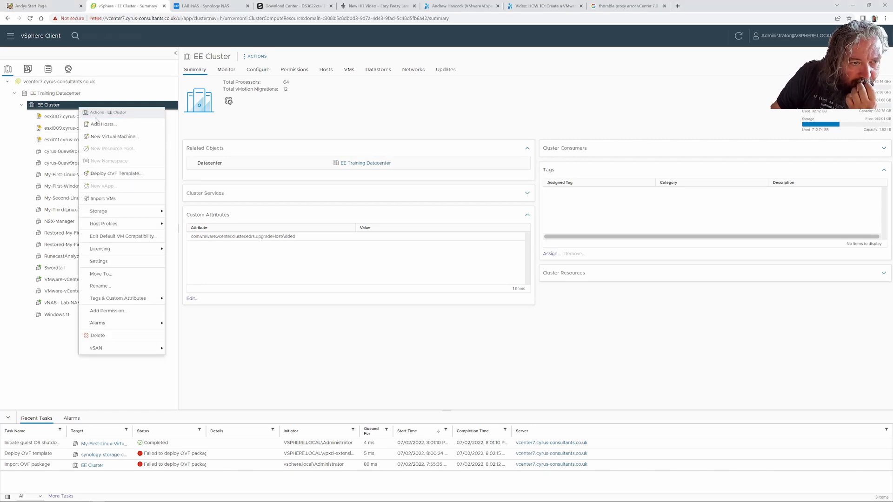
click(117, 174)
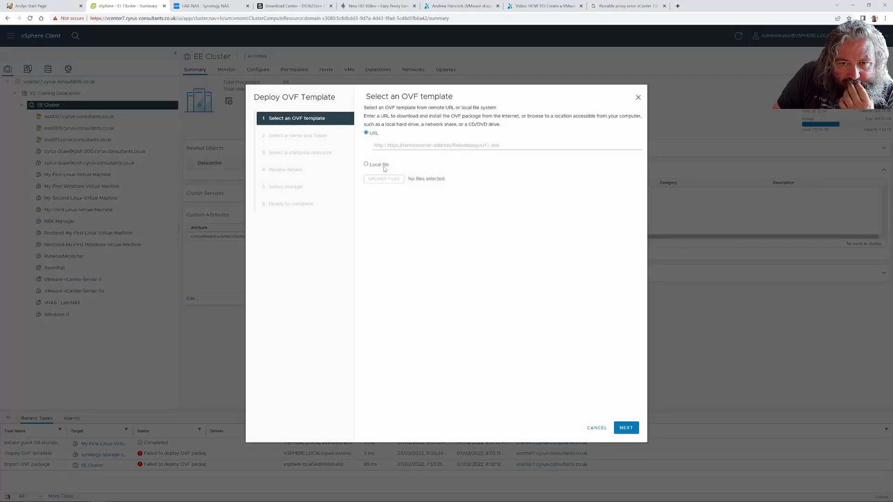
click(384, 166)
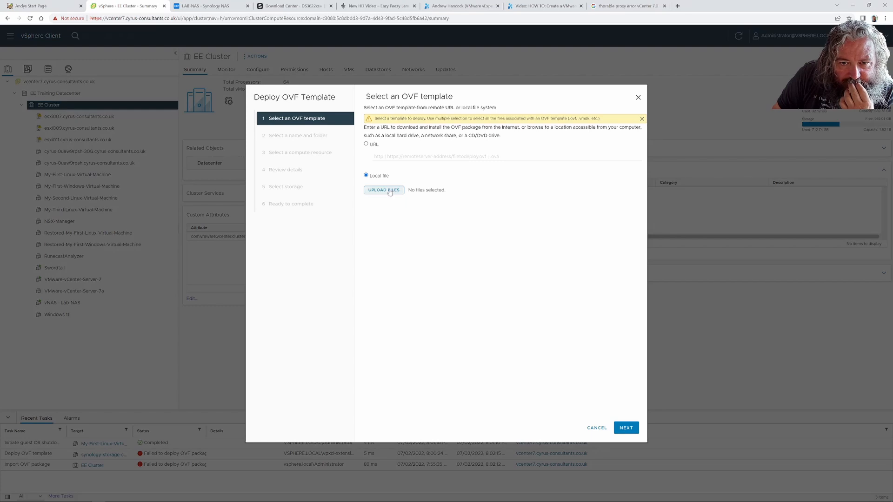
click(390, 191)
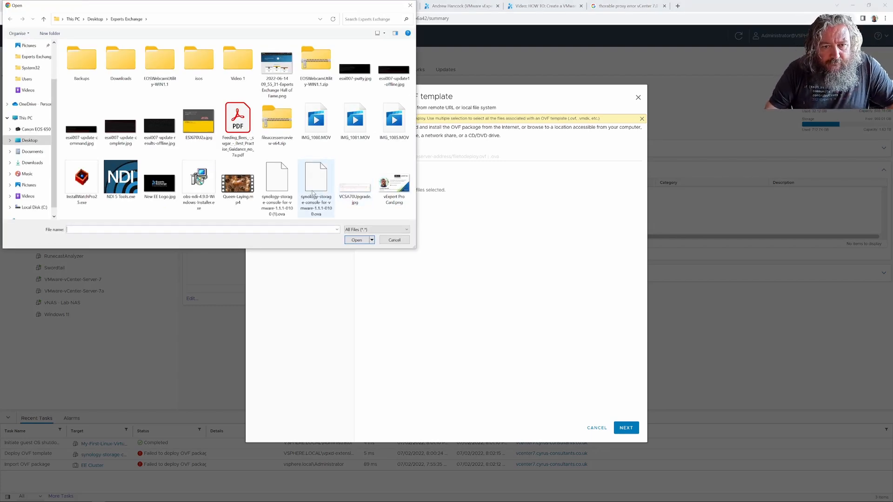
click(318, 194)
click(357, 240)
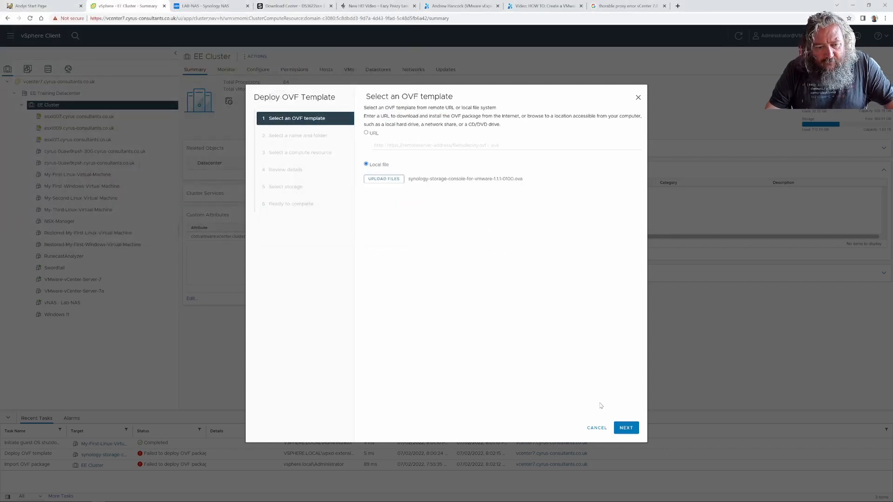
click(632, 428)
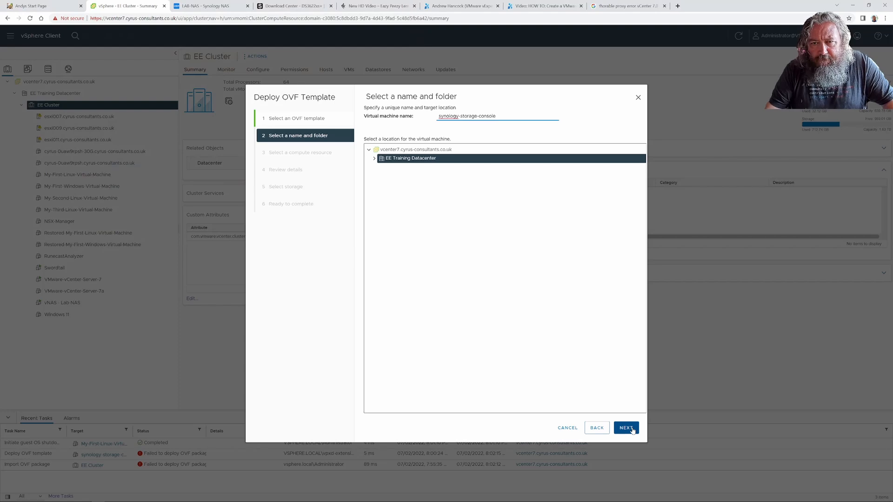
Step: Accept the name synology-storage-console in EE Training Datacenter with EE Cluster as compute resource, and pass the template details review
click(632, 429)
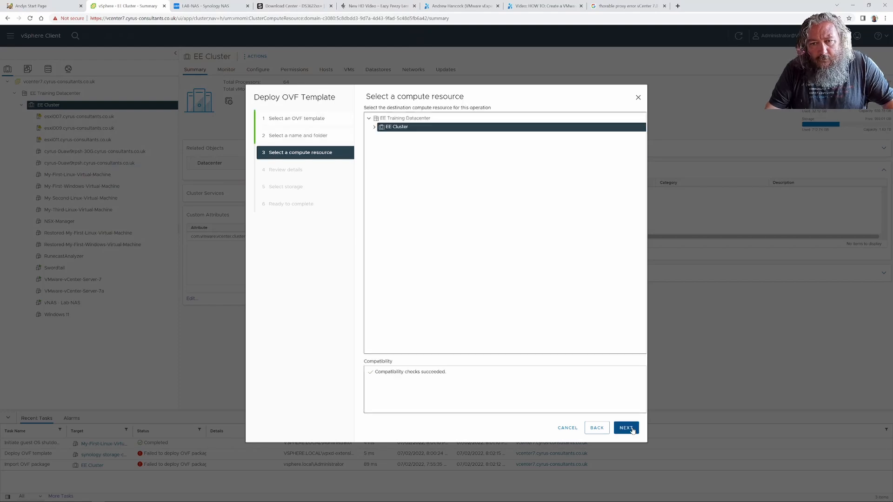
click(632, 429)
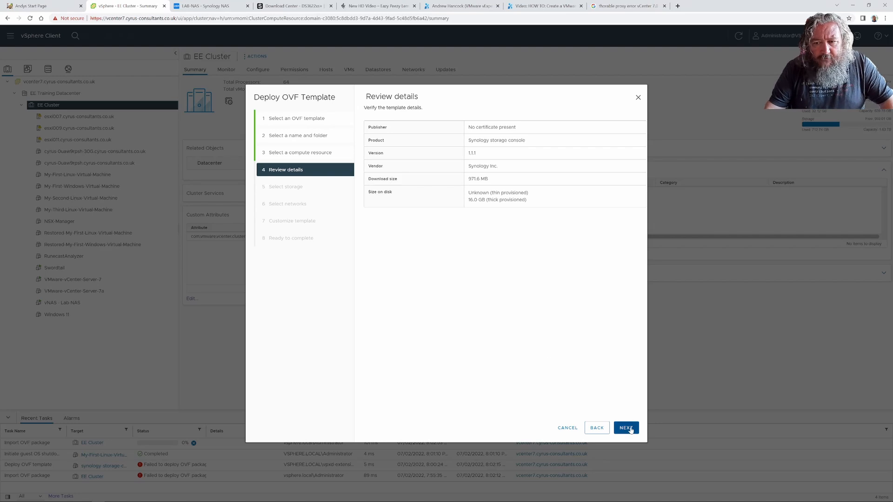
click(626, 428)
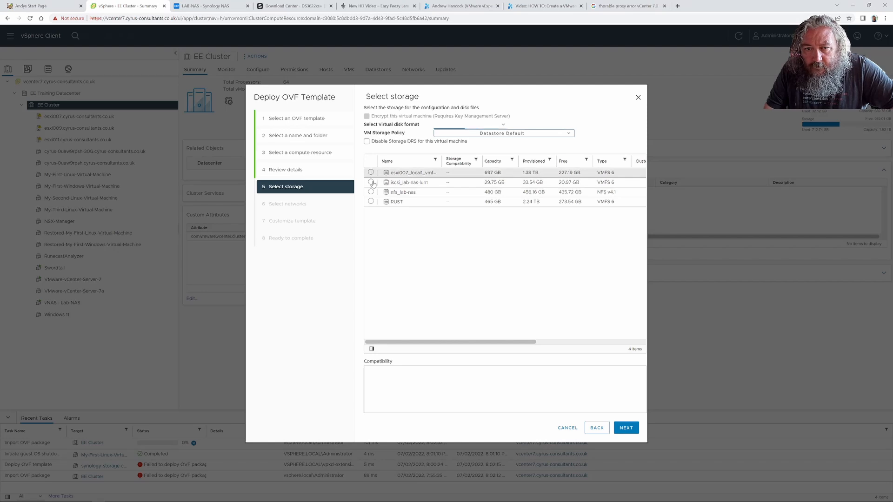
Step: Select the local esxi007 VMFS datastore for storage, keeping the disk format Thick Provision Lazy Zeroed
click(618, 430)
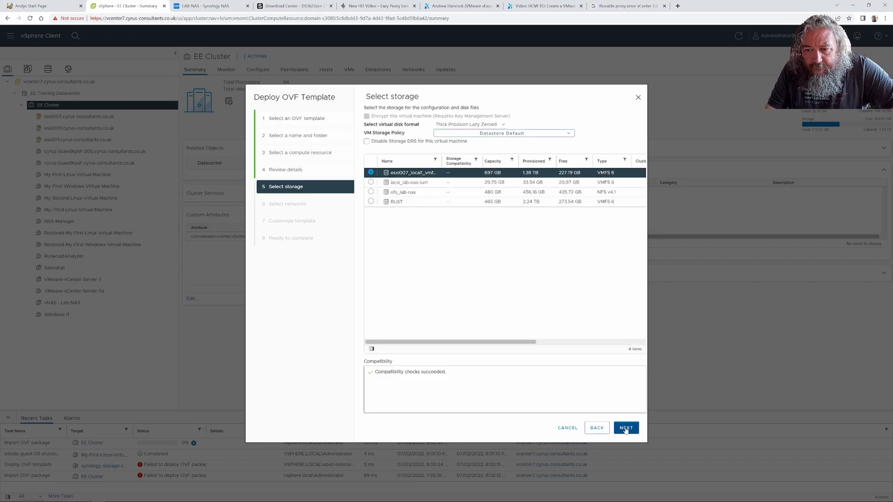
click(597, 428)
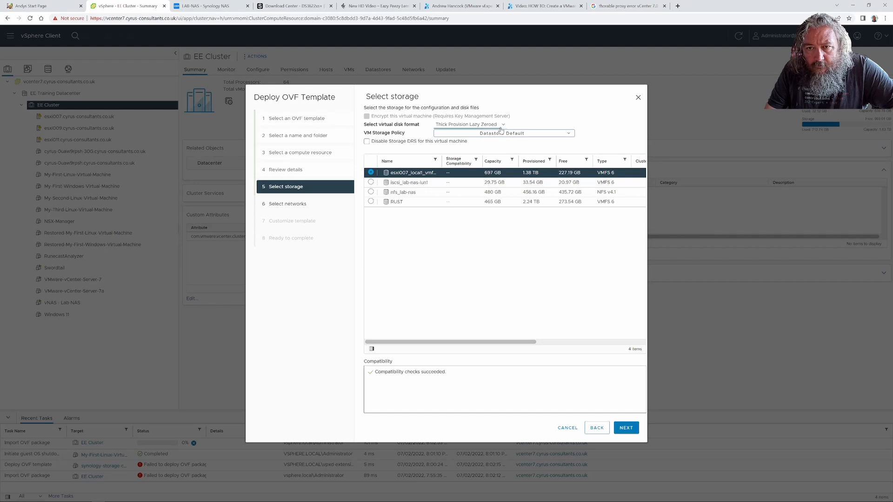
click(633, 431)
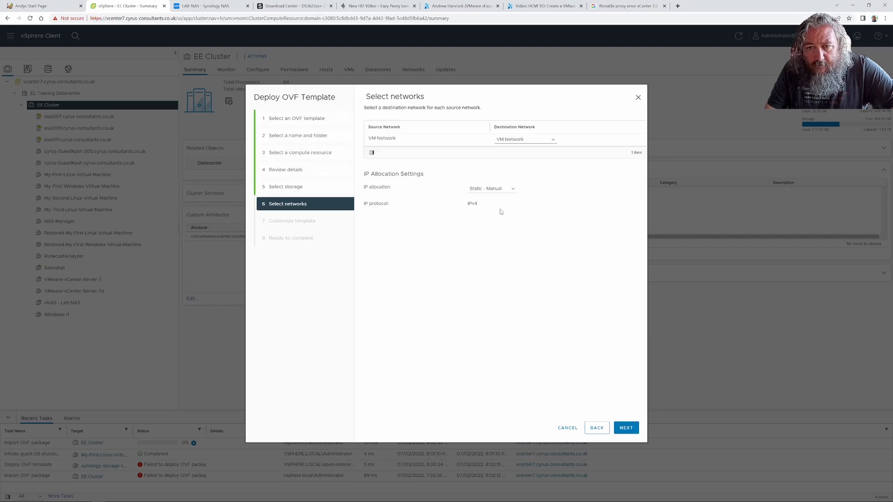
Step: Set the IP allocation to DHCP on VM Network and continue to the template customization
click(510, 191)
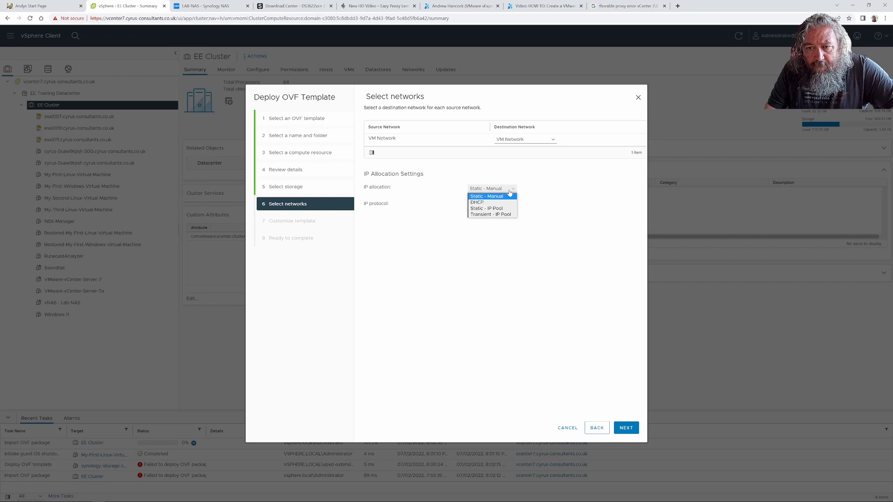
click(498, 203)
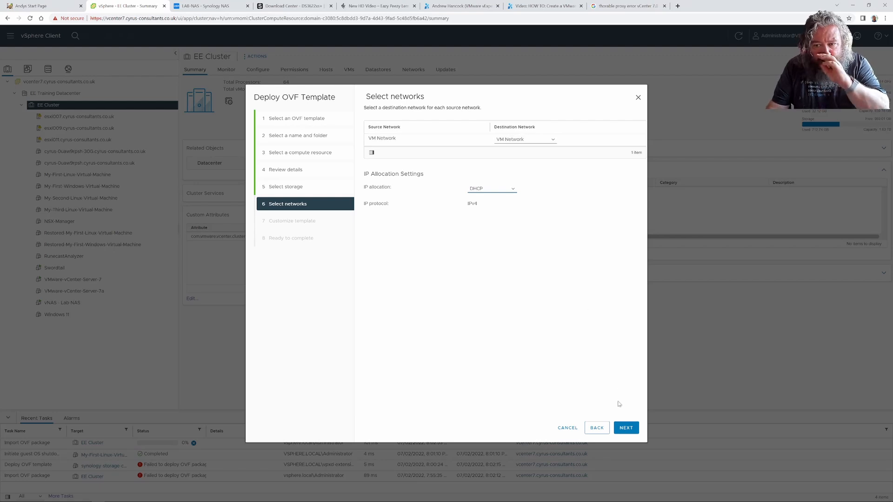
click(621, 427)
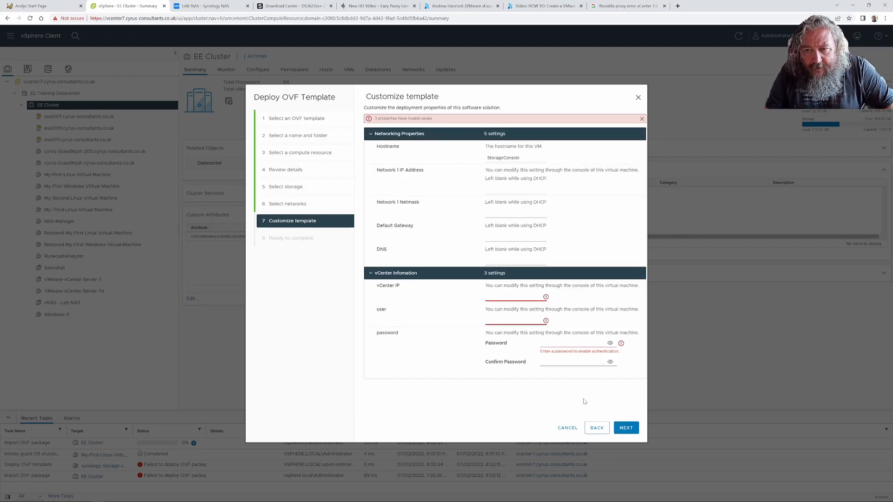
Step: Enter 192.168.182.135 as the vCenter IP and fill in the vCenter administrator user name
click(505, 299)
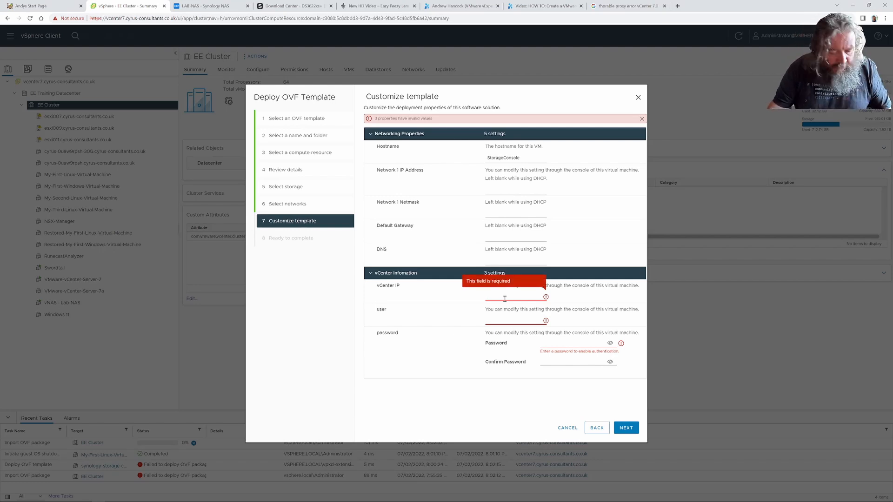
text(192.168.182.135)
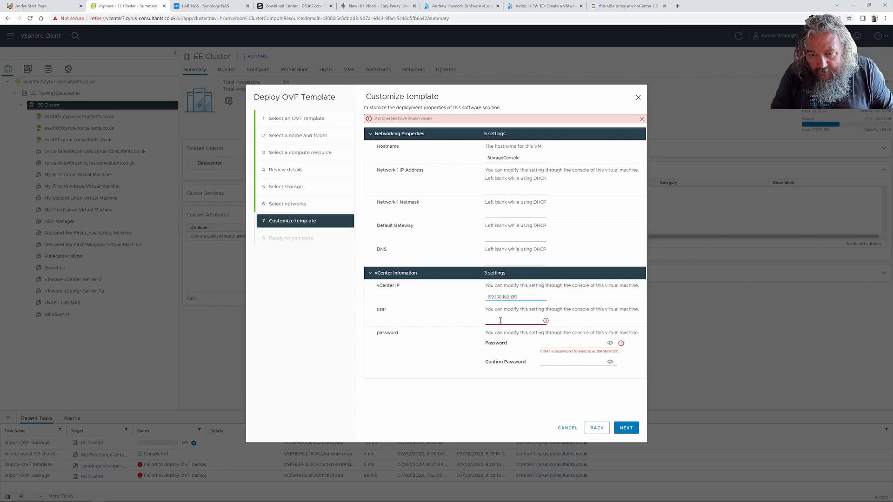
click(500, 321)
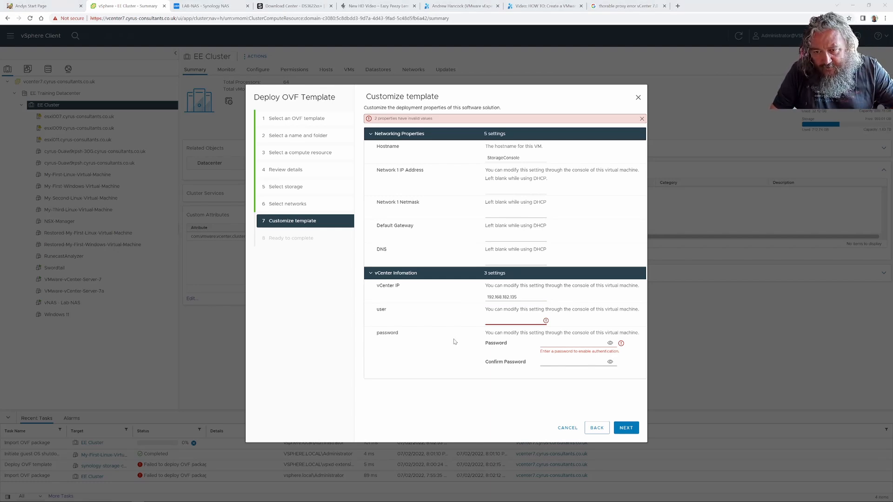
click(489, 320)
key(ctrl+v)
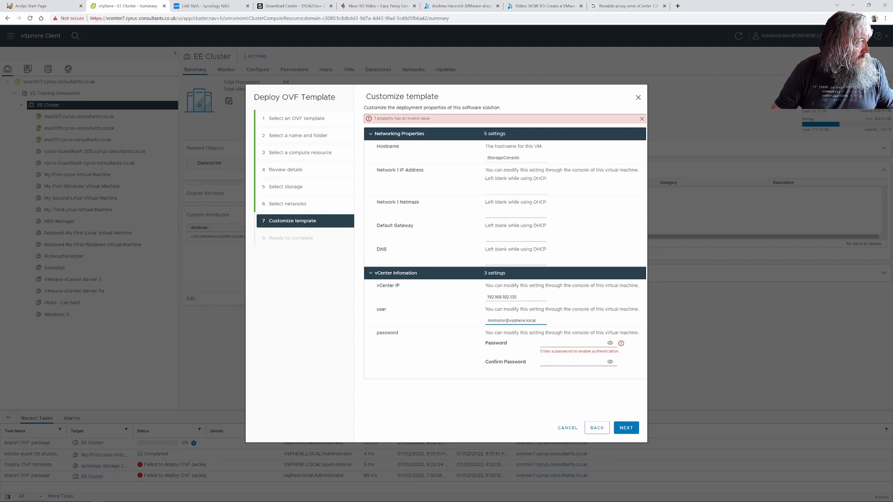
Step: Enter and confirm the vCenter administrator password, then complete the OVF deployment wizard
key(alt+Tab)
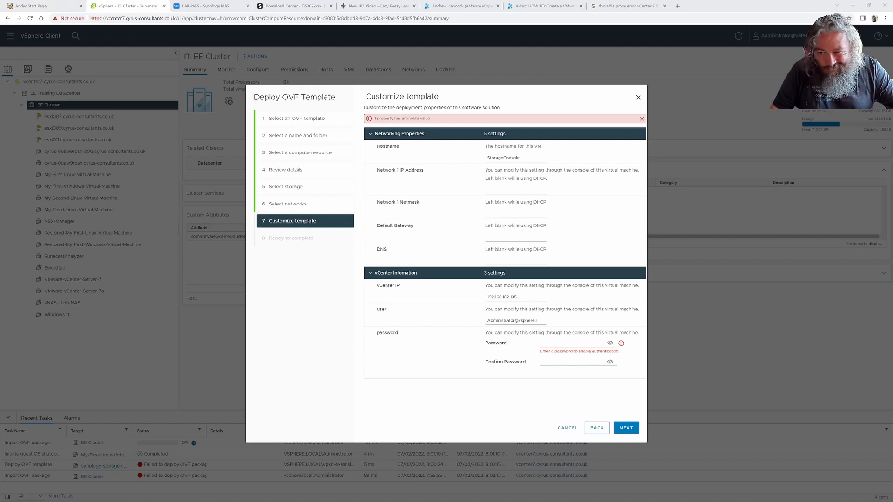
click(563, 345)
key(ctrl+v)
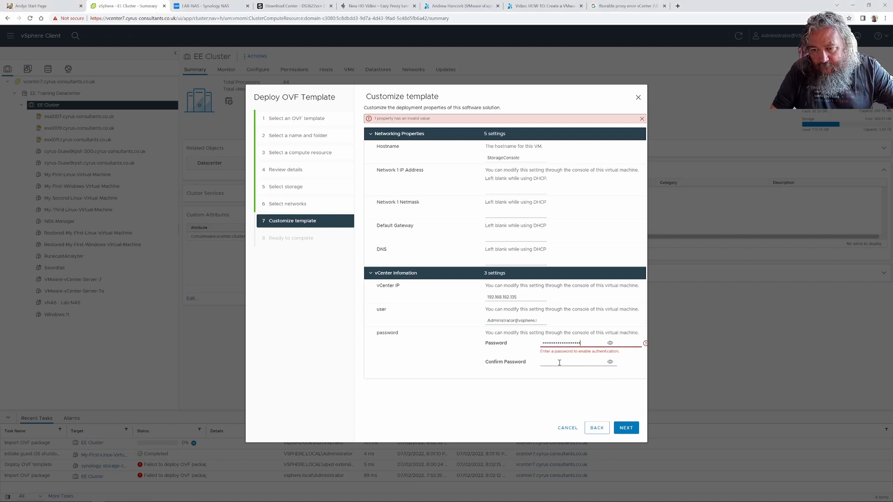
click(559, 363)
key(ctrl+v)
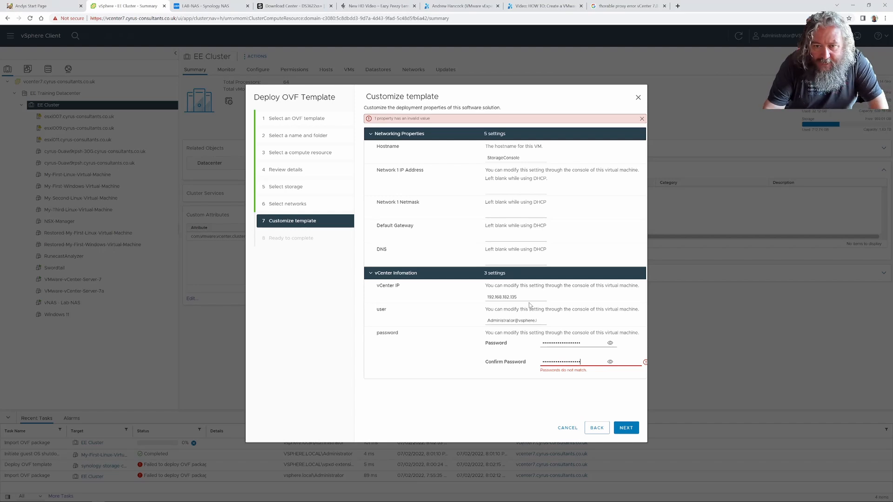
click(623, 429)
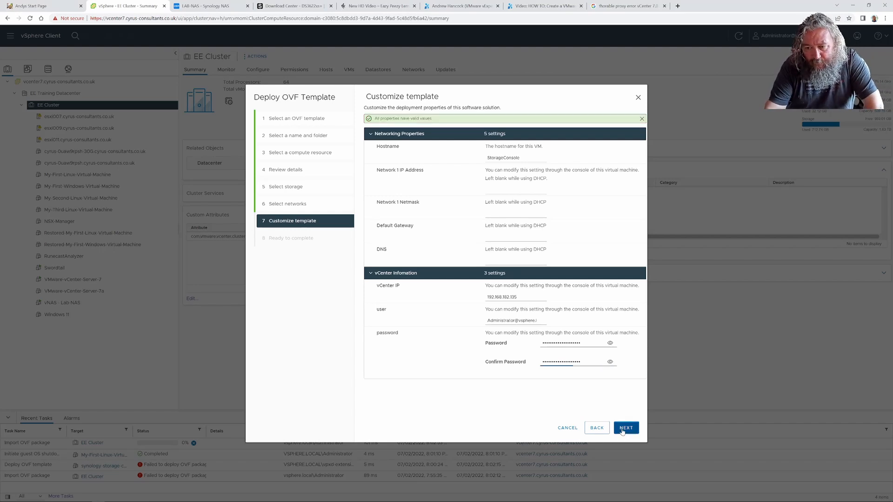
click(626, 428)
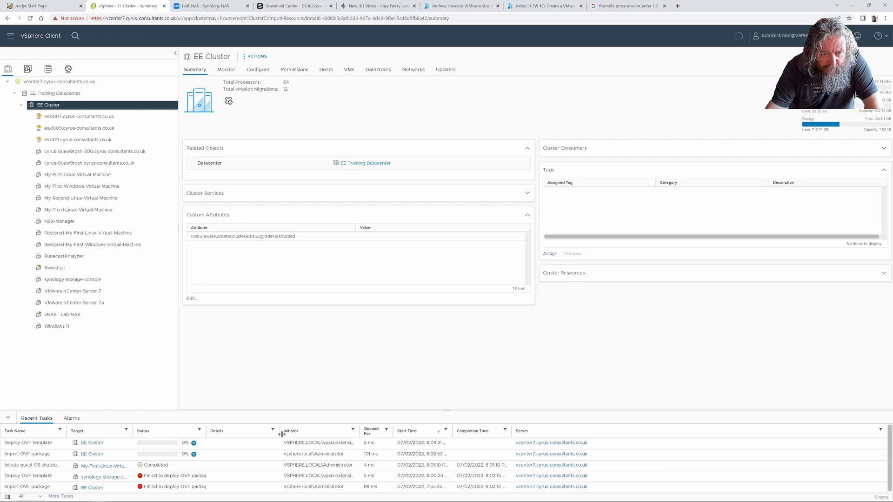
Step: Widen the Status column of the recent tasks to read the full error text of the earlier deployment
drag(282, 434, 320, 434)
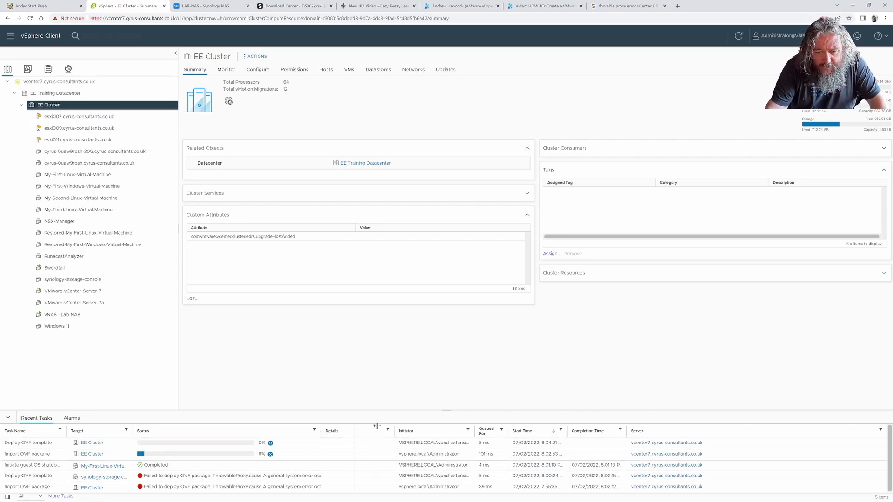
drag(377, 426, 420, 425)
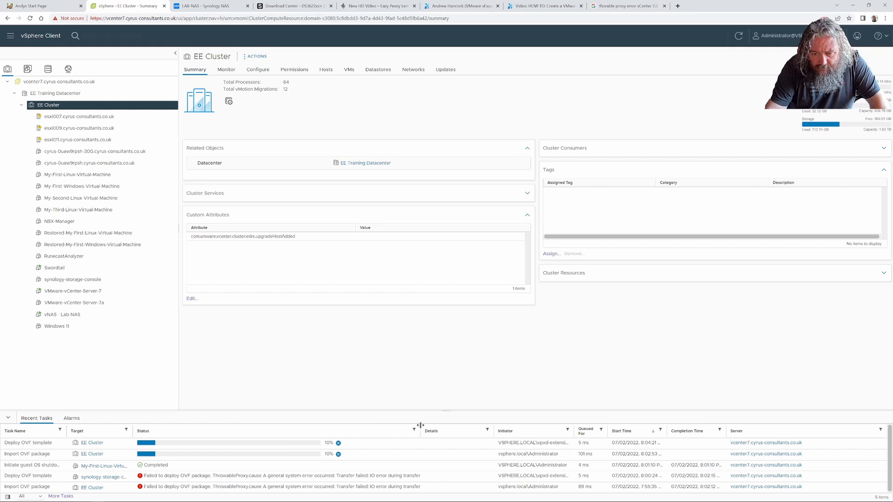
drag(449, 424, 480, 425)
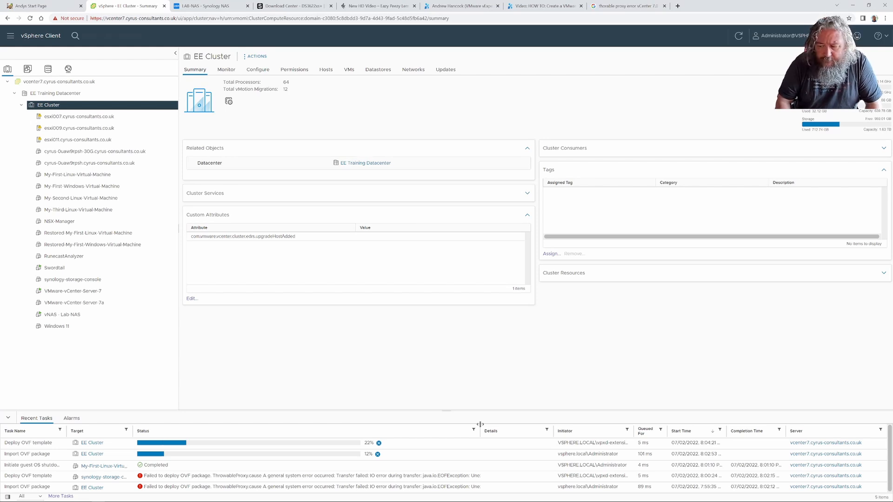
Step: Open a Windows command prompt and ping the host esxi007.cyrus-consultants.co.uk to test its connectivity
mouse_move(403, 501)
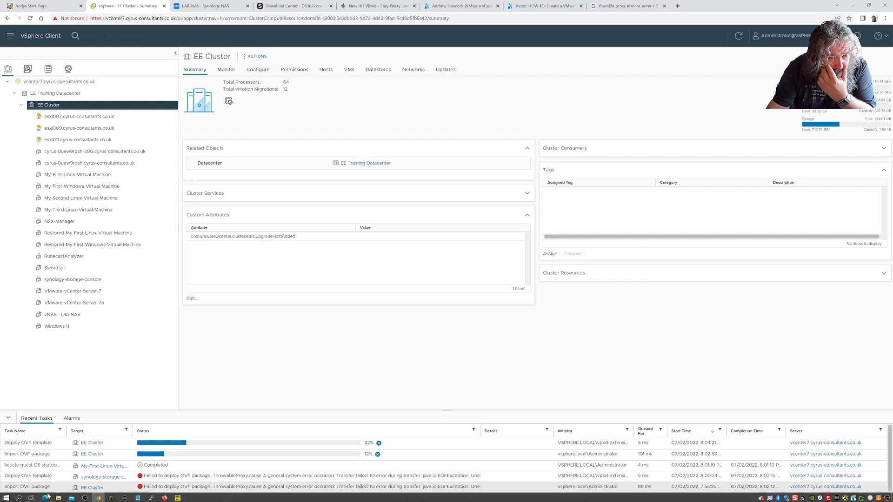
right_click(8, 498)
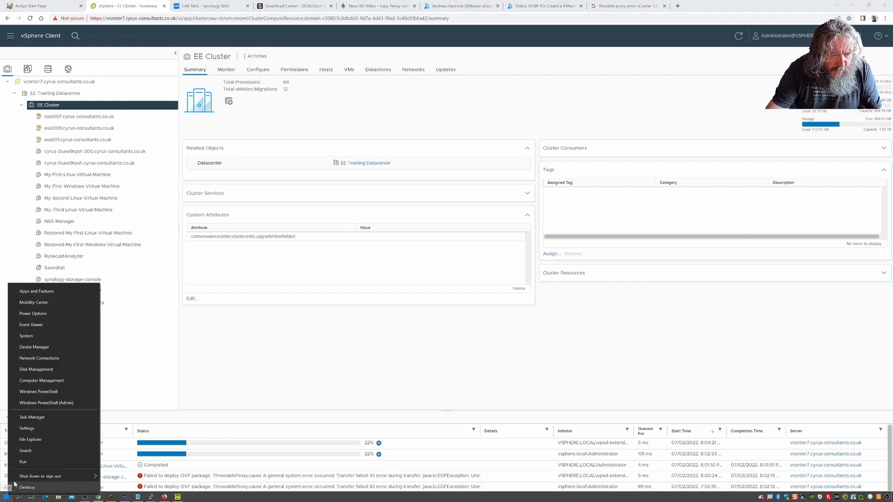
click(22, 463)
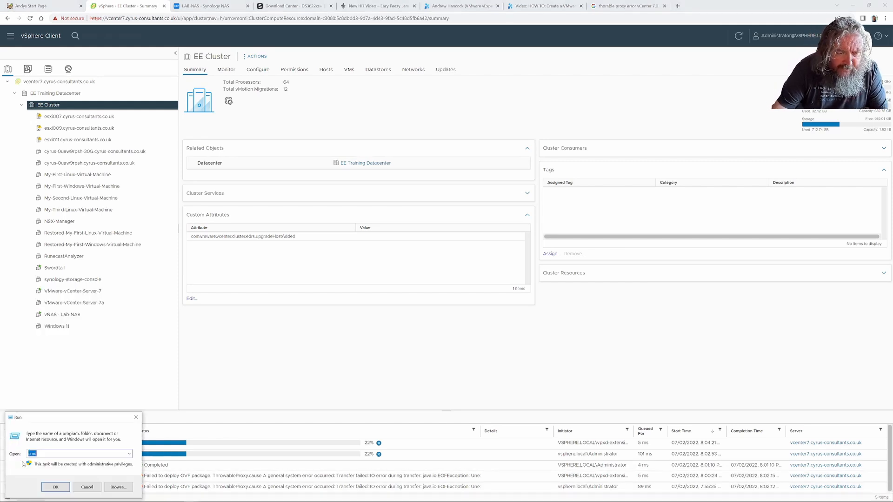
key(Return)
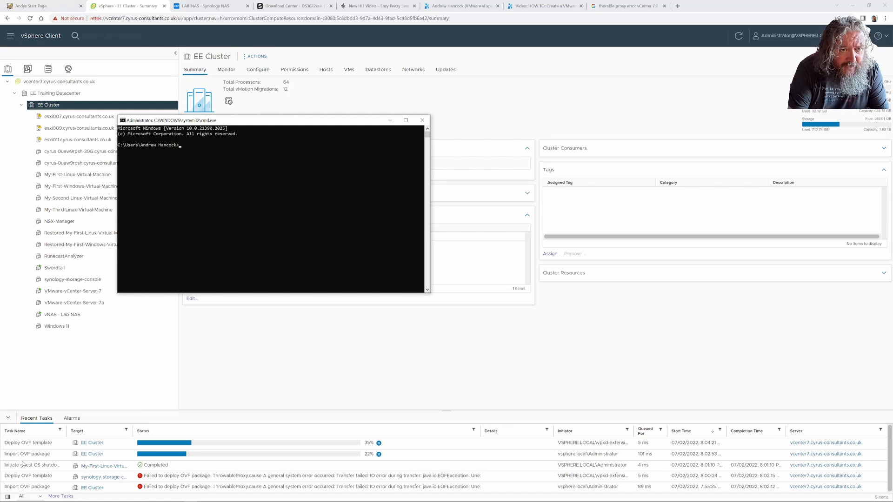
text(ping es)
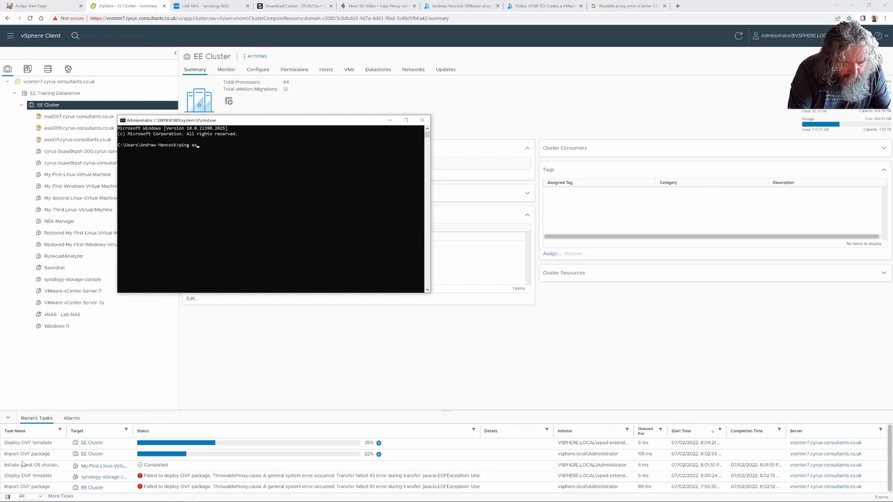
text(xi)
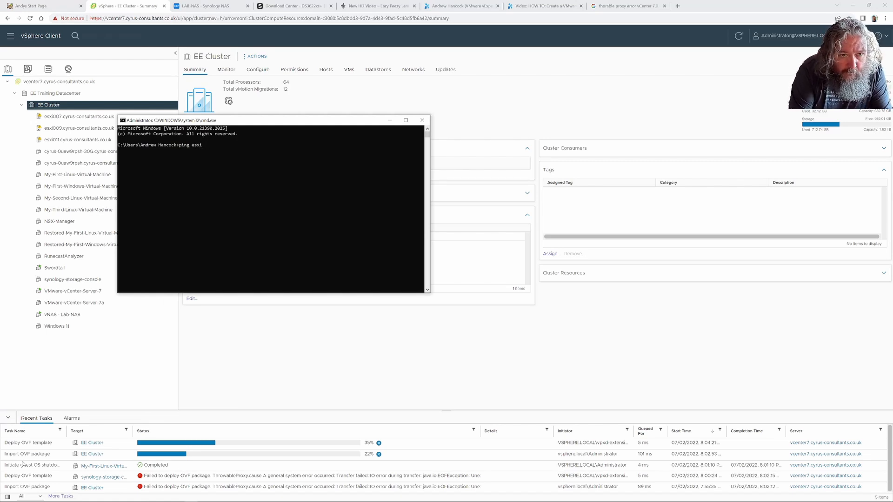
text(007.)
text(cyr)
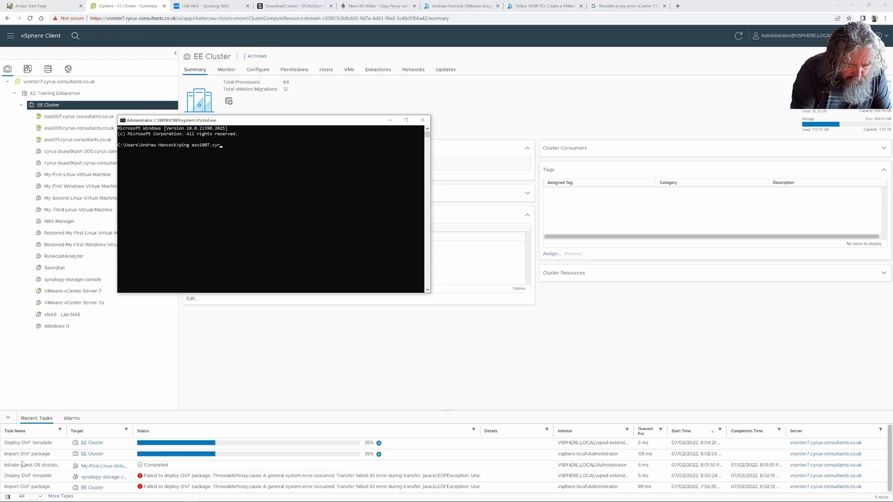
text(us-consult)
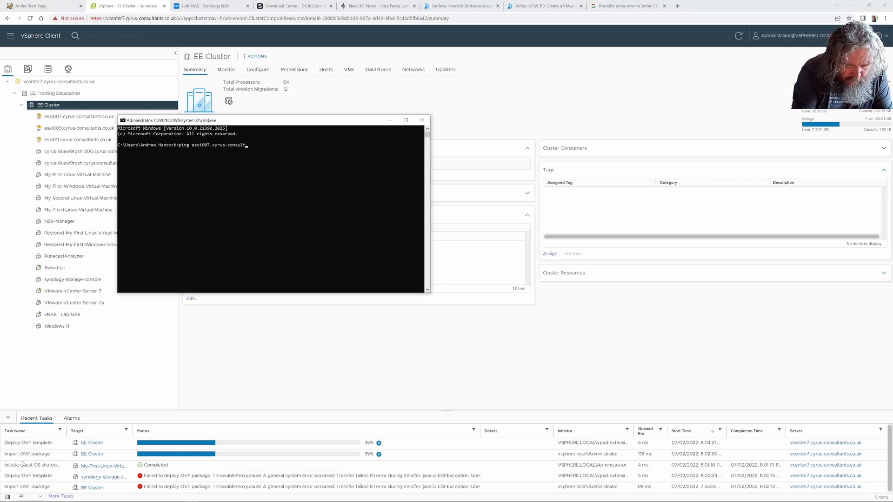
text(ants.co.uk)
key(Return)
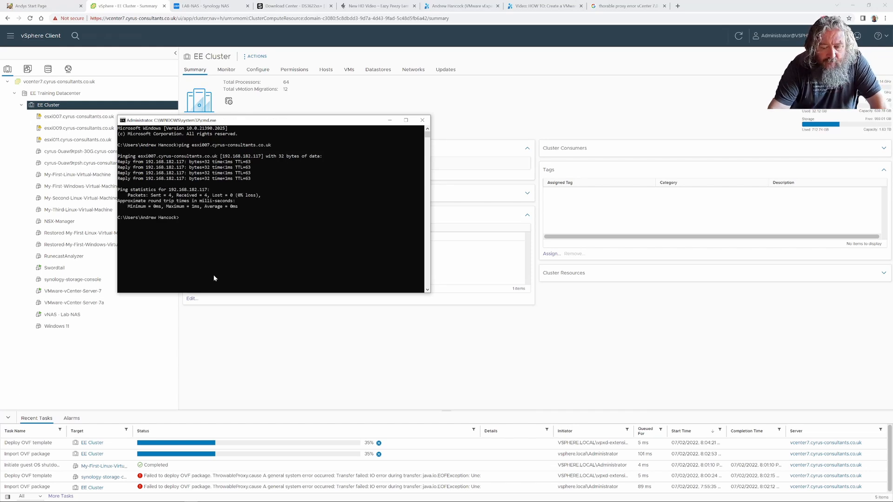
Step: Rework the previous ping command to run a continuous ping (-t) against vcenter7.cyrus-consultants.co.uk
key(Up)
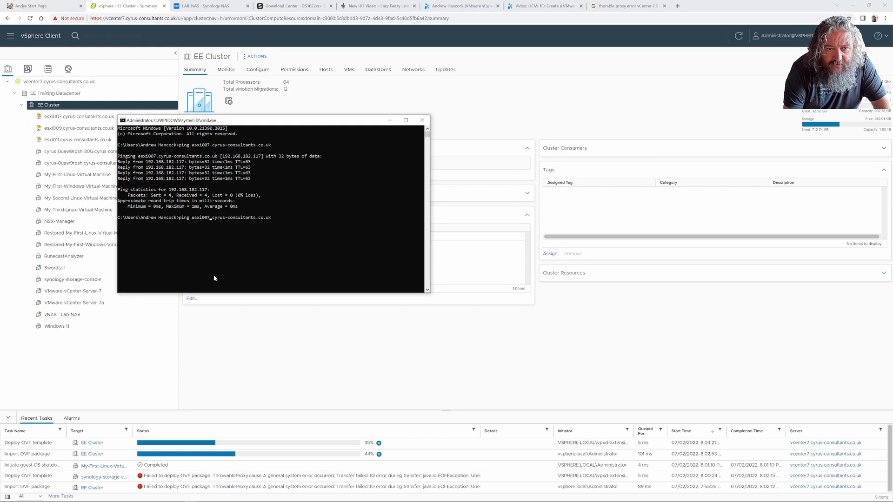
key(Left)
key(Left)
key(Left)
key(Left)
key(Left)
key(Left)
key(Left)
key(Left)
key(Left)
key(Left)
key(Left)
key(Left)
key(Left)
key(Left)
key(Left)
key(Left)
key(Left)
key(Left)
key(Left)
key(Left)
key(BackSpace)
key(BackSpace)
key(BackSpace)
key(BackSpace)
key(BackSpace)
key(BackSpace)
text(vc)
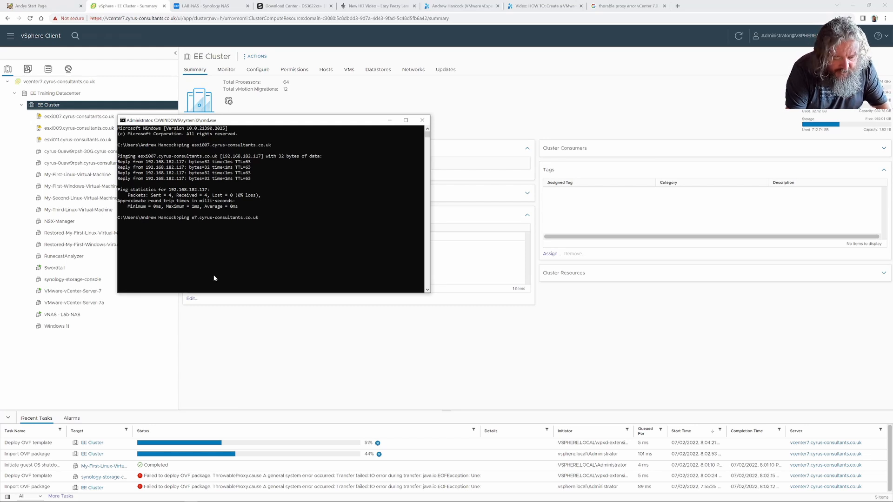
text(enter7)
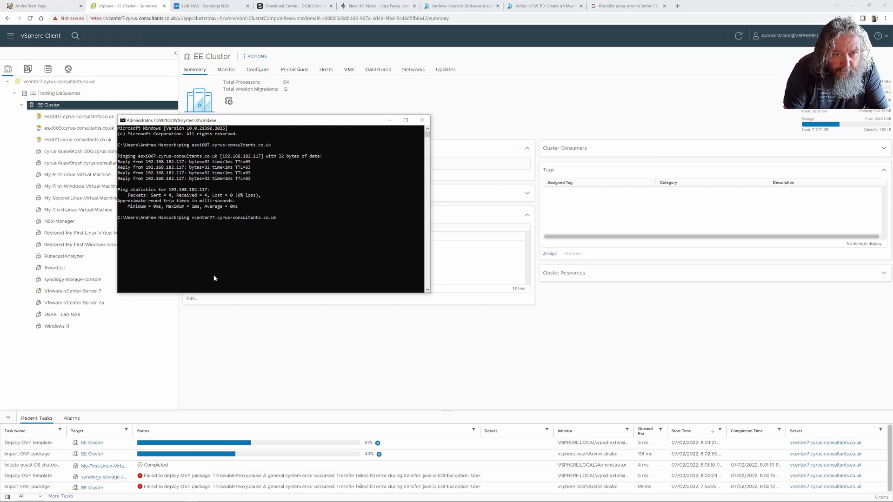
key(BackSpace)
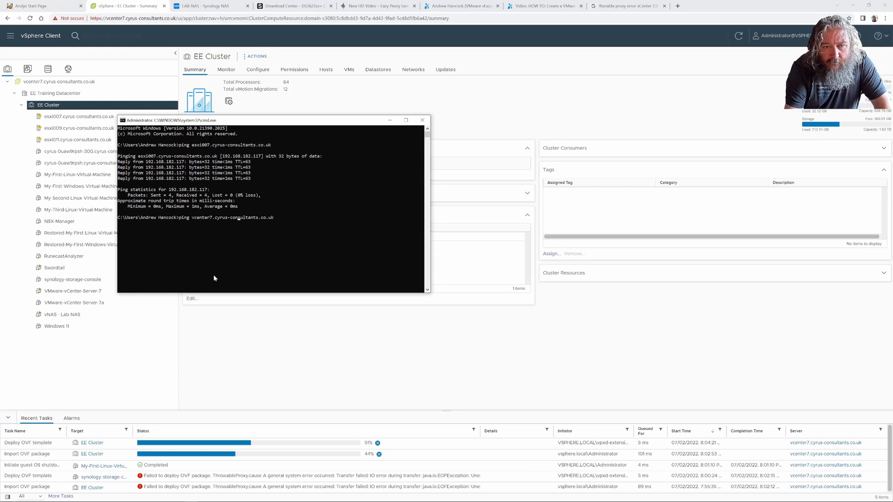
text(-t)
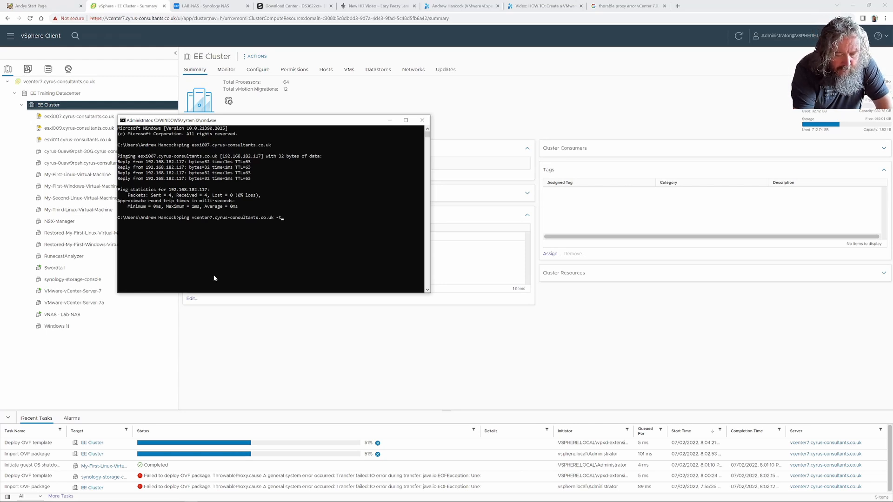
key(Return)
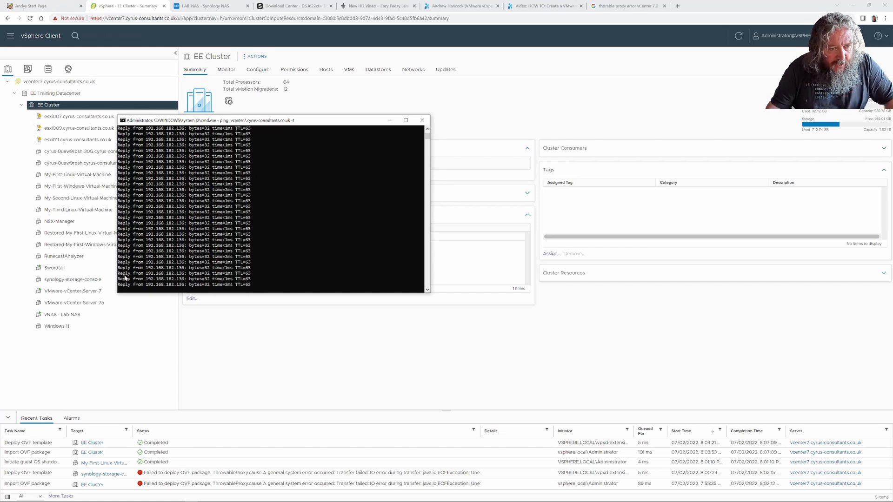
Step: Power on the synology-storage-console virtual machine, view its web console, and return to its vSphere summary
click(78, 280)
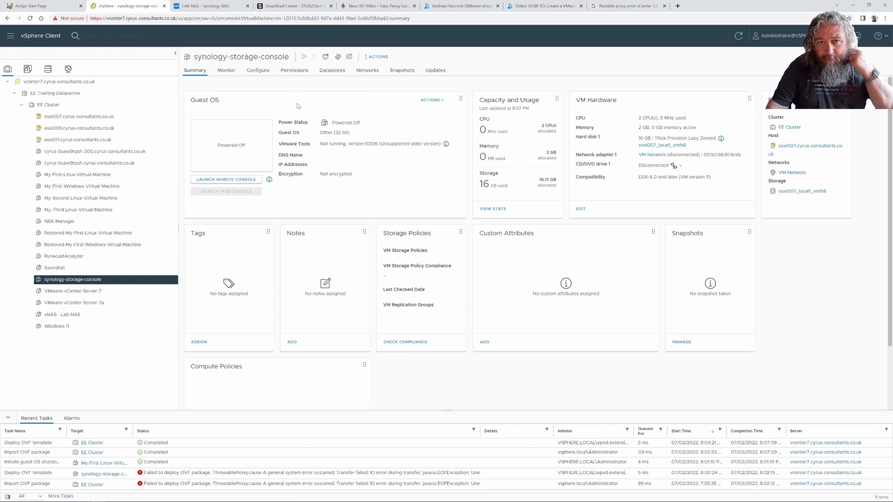
click(305, 58)
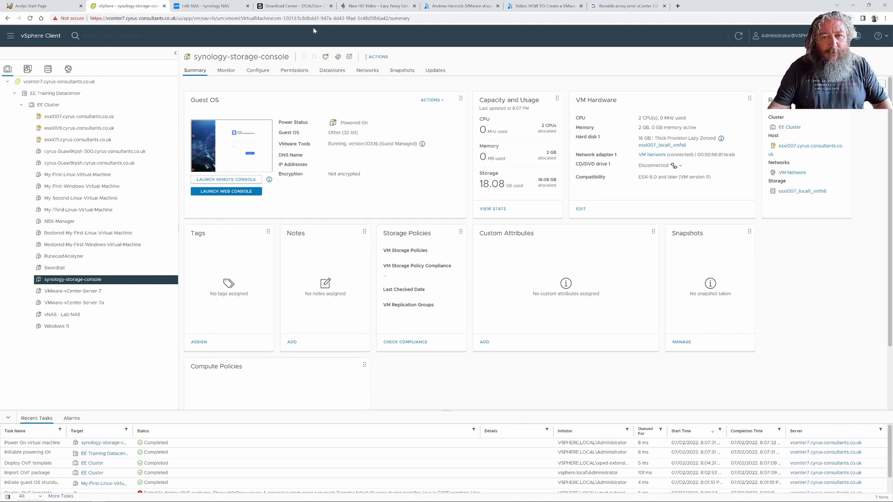
click(215, 191)
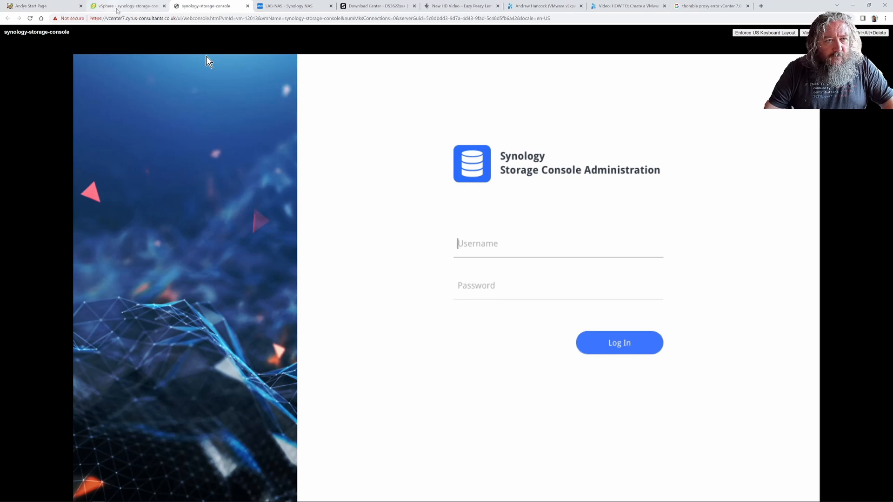
click(116, 9)
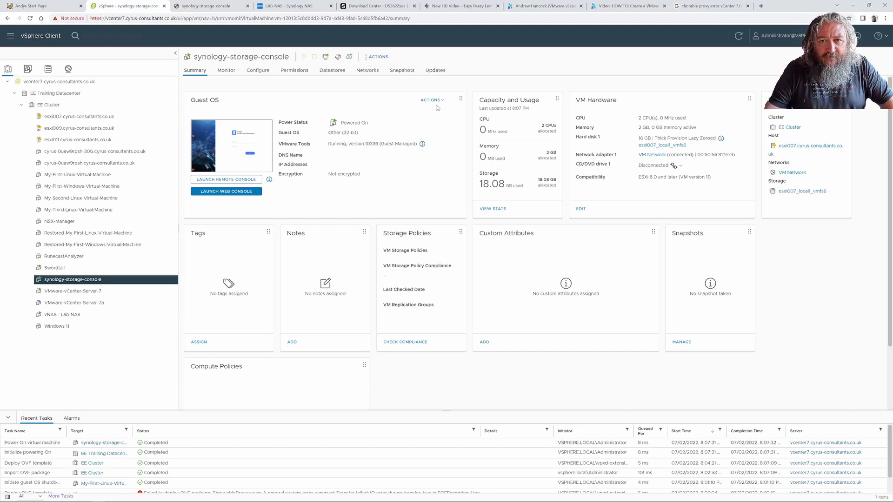
Step: Refresh the virtual machine's summary, and at the command prompt stop the running ping and ping 192.168.182.110
click(739, 36)
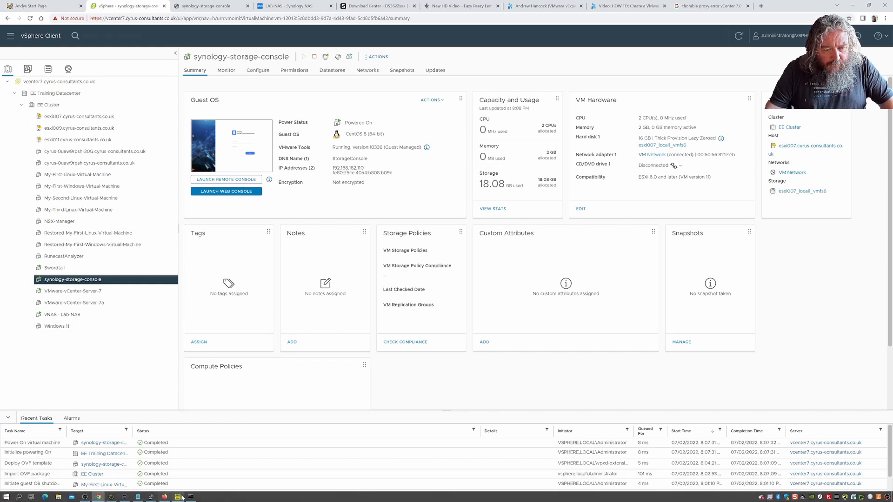
click(191, 497)
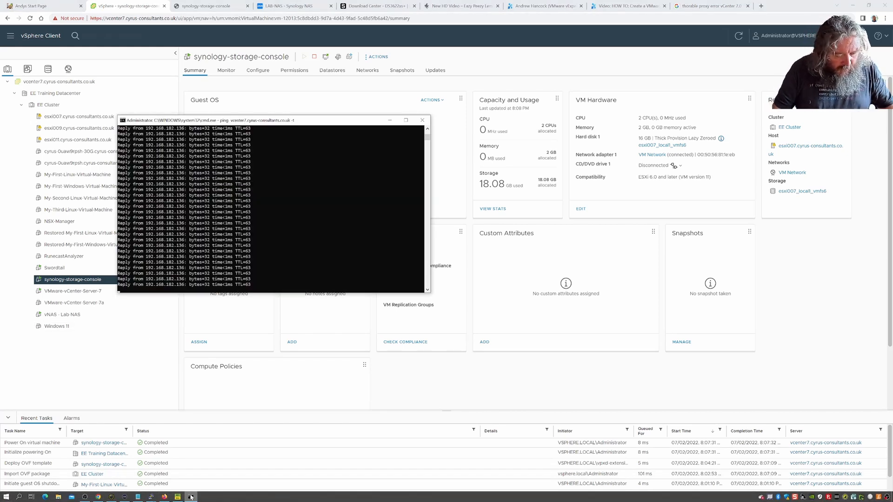
key(ctrl+c)
key(Up)
key(BackSpace)
key(BackSpace)
key(BackSpace)
key(BackSpace)
key(BackSpace)
key(BackSpace)
key(BackSpace)
key(BackSpace)
key(BackSpace)
key(BackSpace)
key(BackSpace)
key(BackSpace)
key(BackSpace)
key(BackSpace)
key(BackSpace)
key(BackSpace)
key(BackSpace)
key(BackSpace)
key(BackSpace)
key(BackSpace)
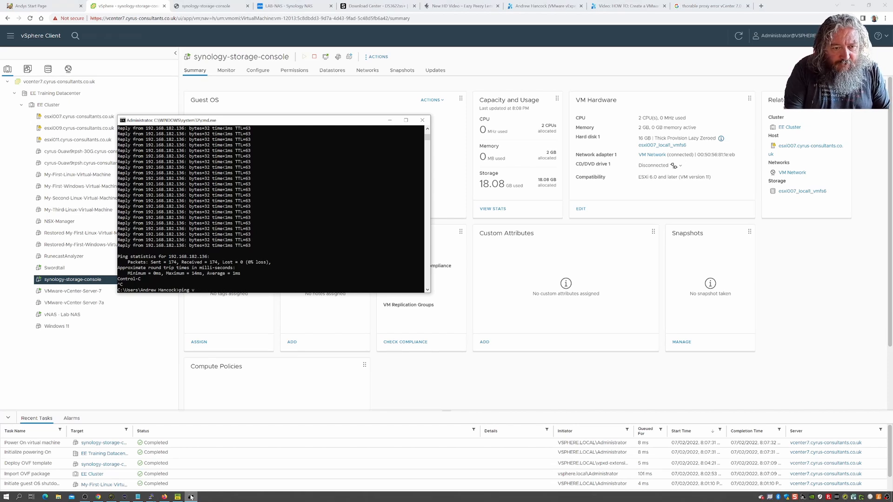
text(92.168)
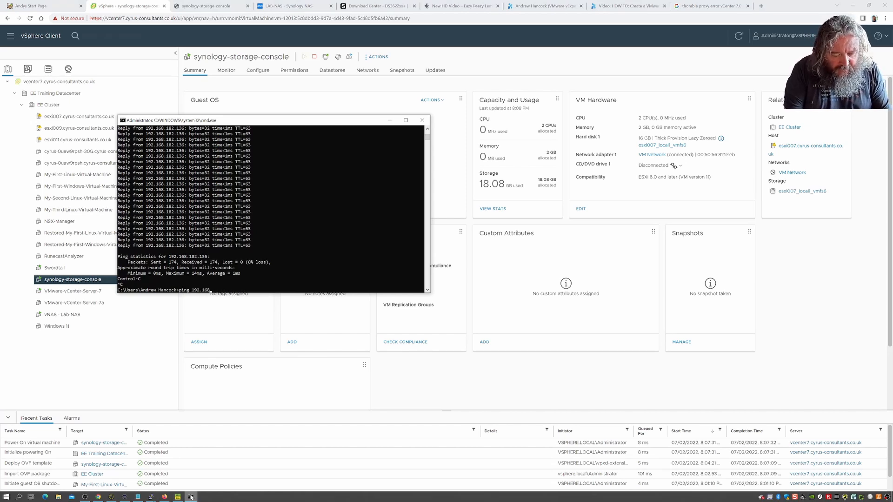
text(.182.110)
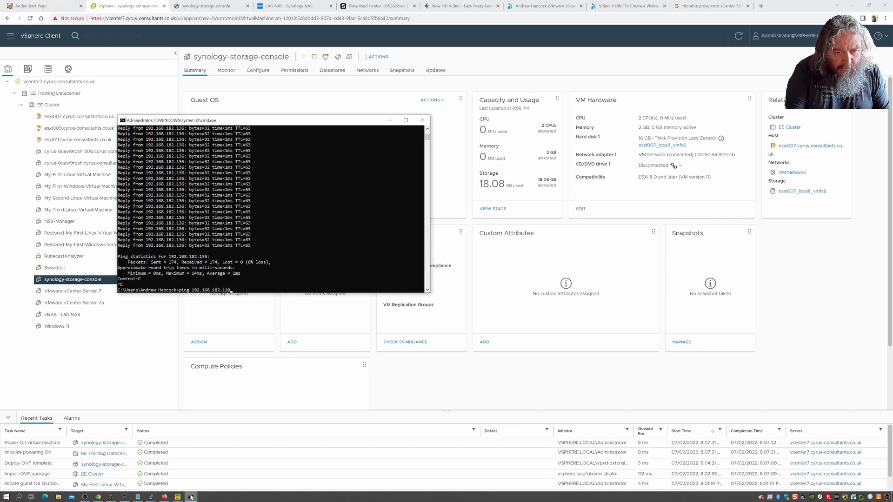
key(Return)
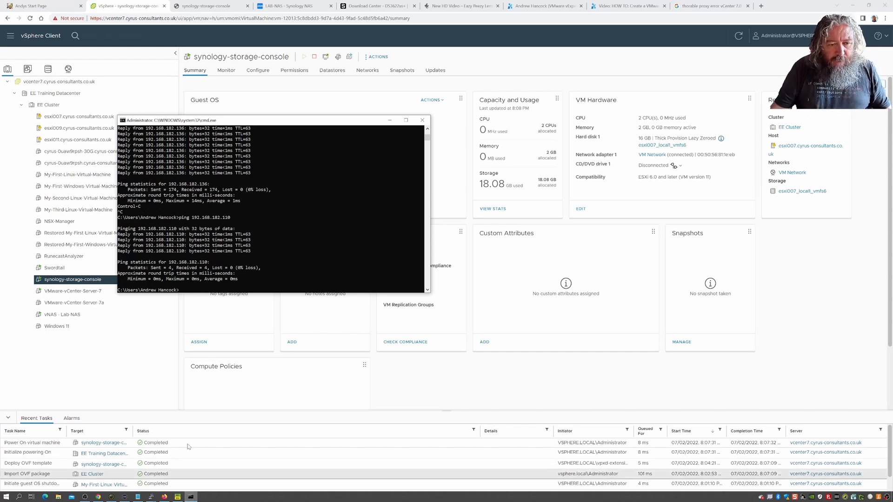
Step: Move the command prompt off the Guest OS details, review the recent deployment tasks, and minimize the command prompt
drag(263, 123, 500, 155)
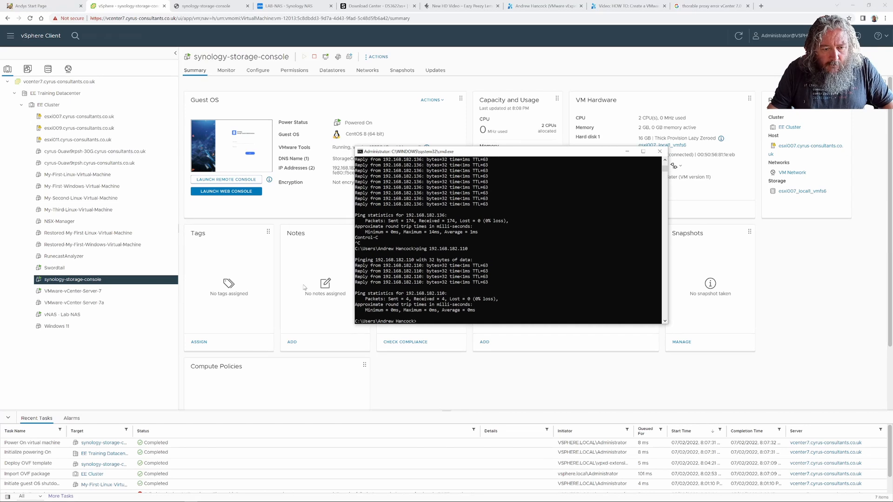
scroll(144, 461, down, 1)
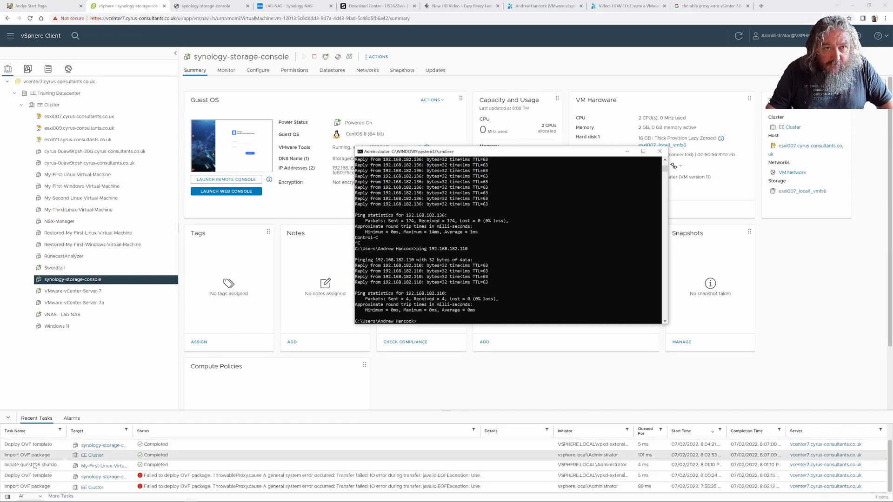
scroll(60, 450, up, 2)
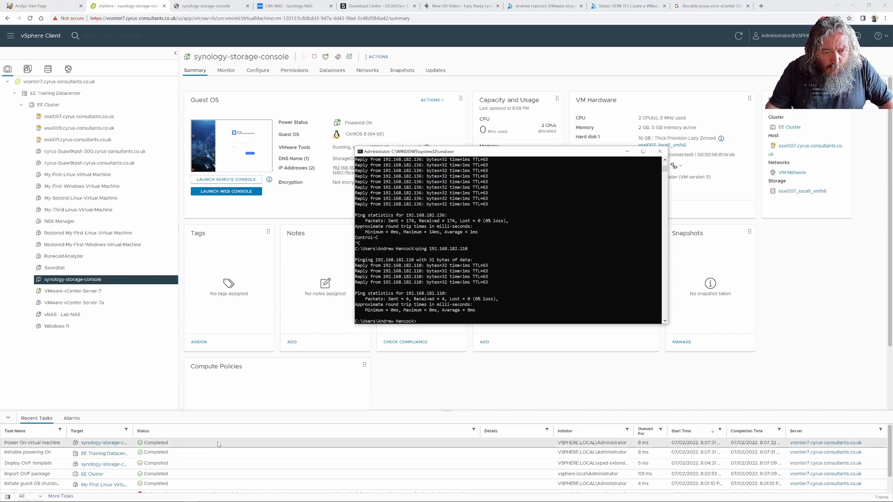
click(628, 152)
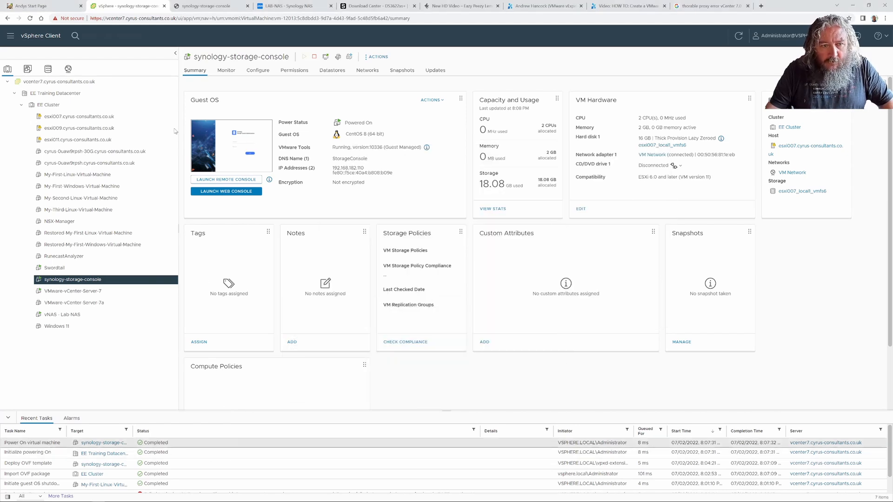
Step: Check EE Training Datacenter's actions, the main navigation and the recent tasks for the Synology plug-in
right_click(73, 95)
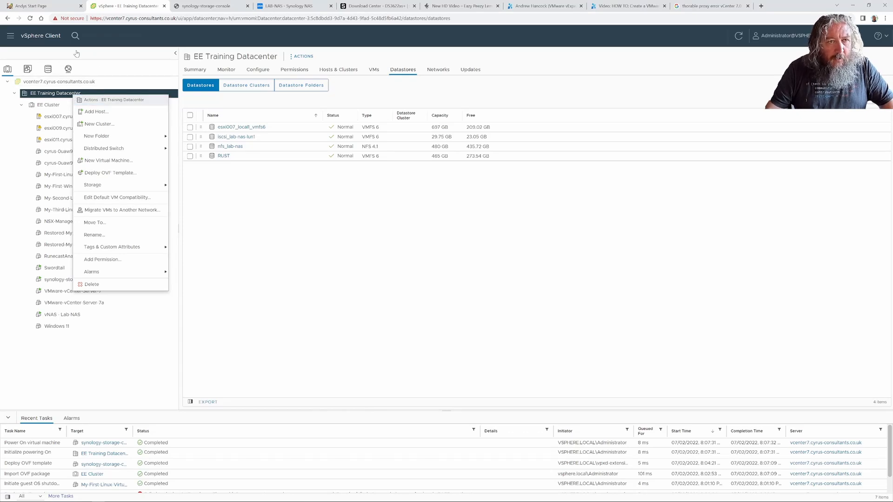
click(11, 36)
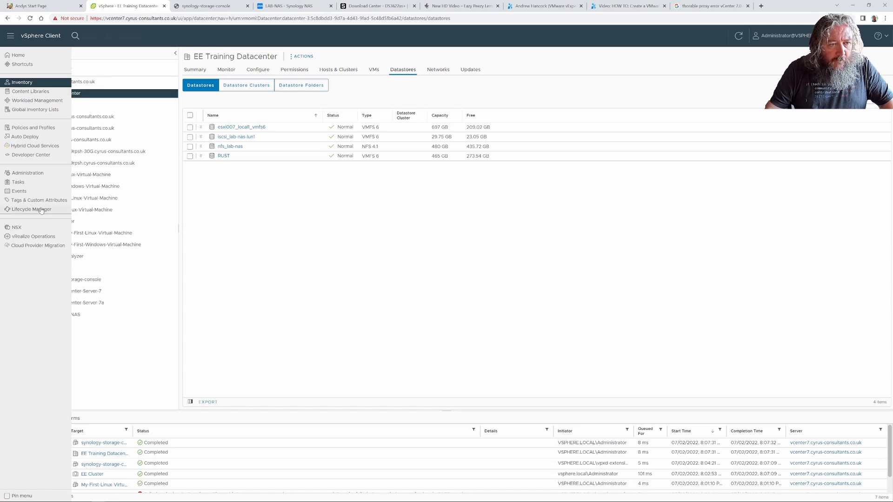
click(175, 53)
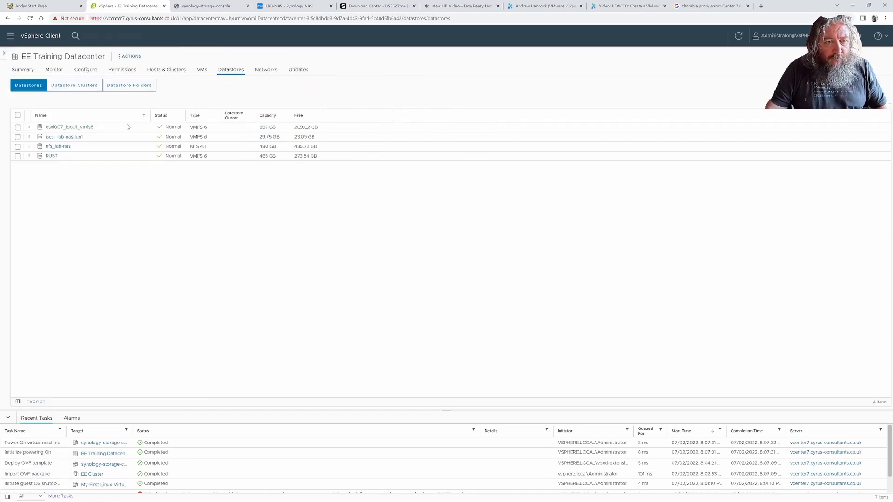
click(3, 54)
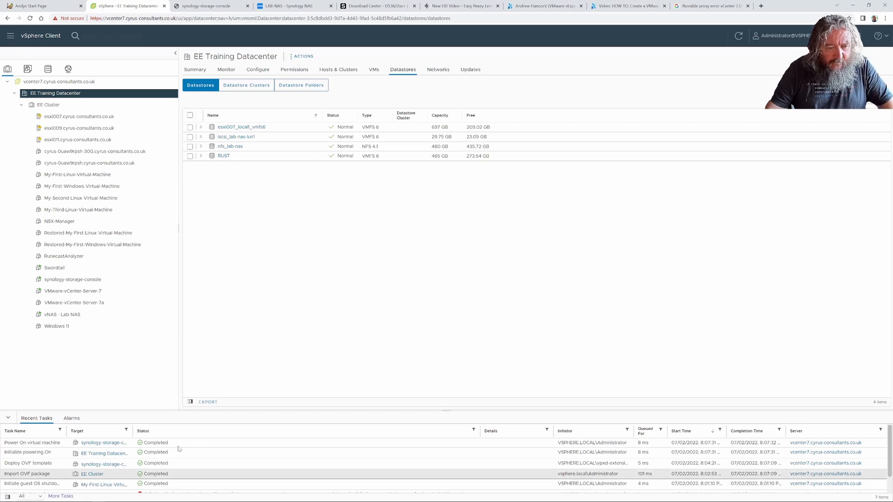
scroll(186, 461, down, 2)
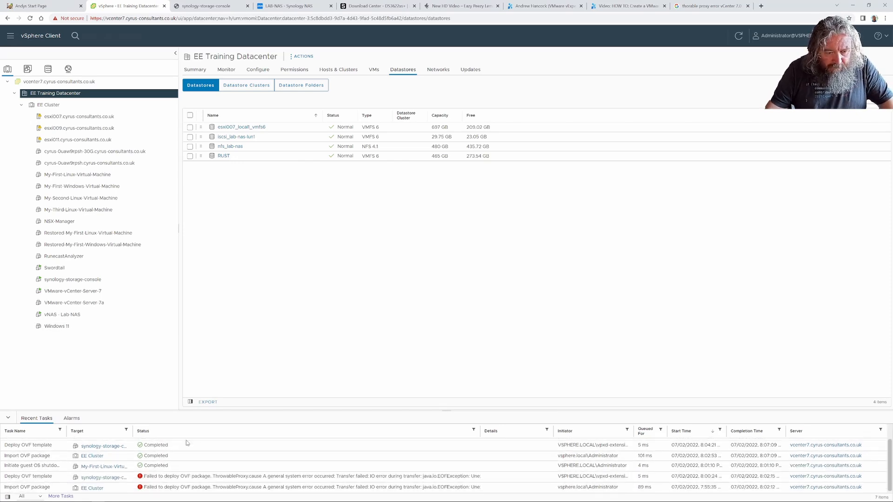
scroll(186, 443, up, 2)
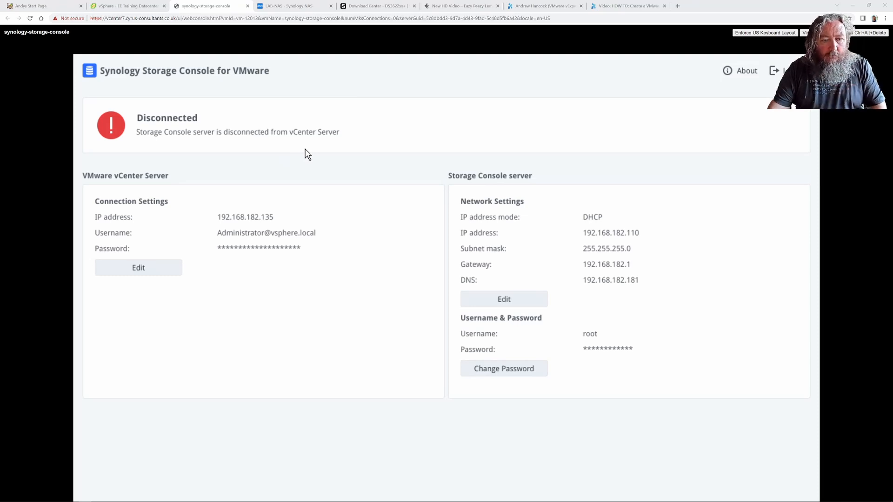
Step: Switch to the command prompt and ping vcenter7.cyrus-consultants.co.uk to find the vCenter Server's IP address
mouse_move(177, 497)
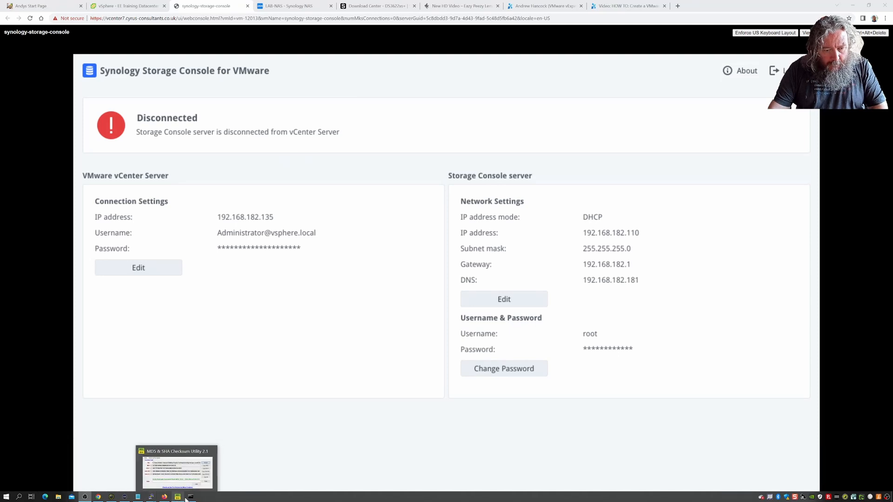
click(194, 480)
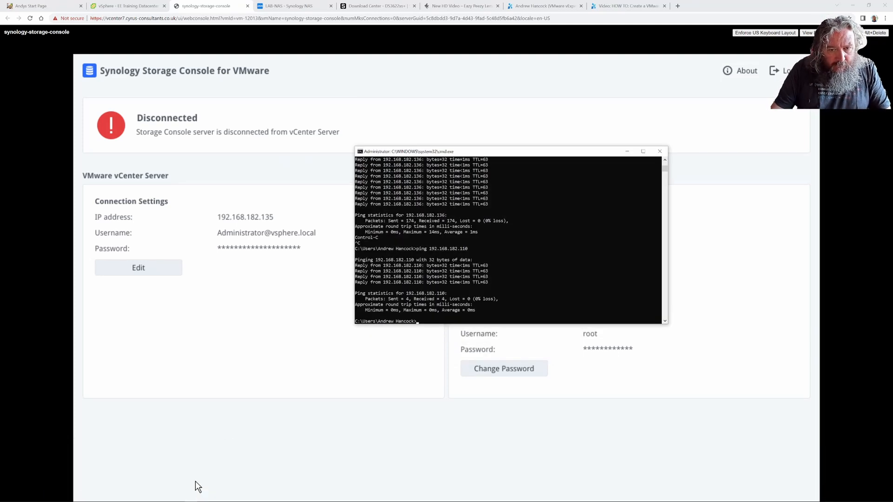
text(ping vcen)
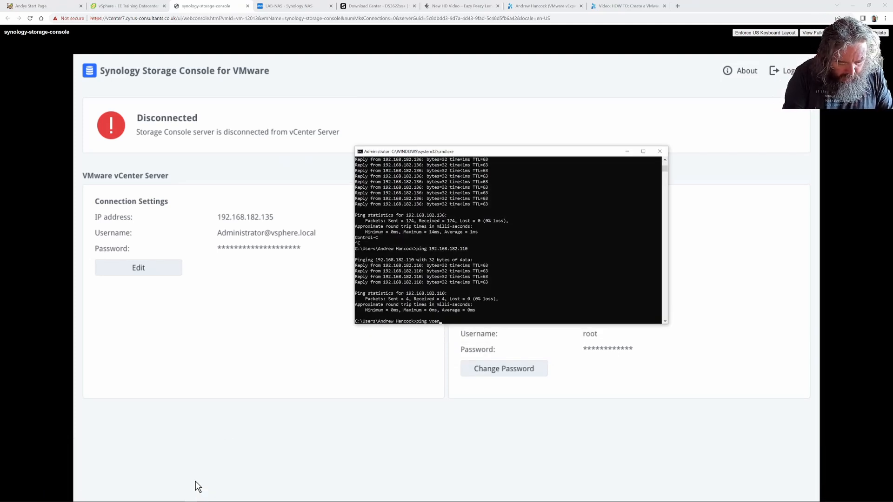
text(ter7.cyrus)
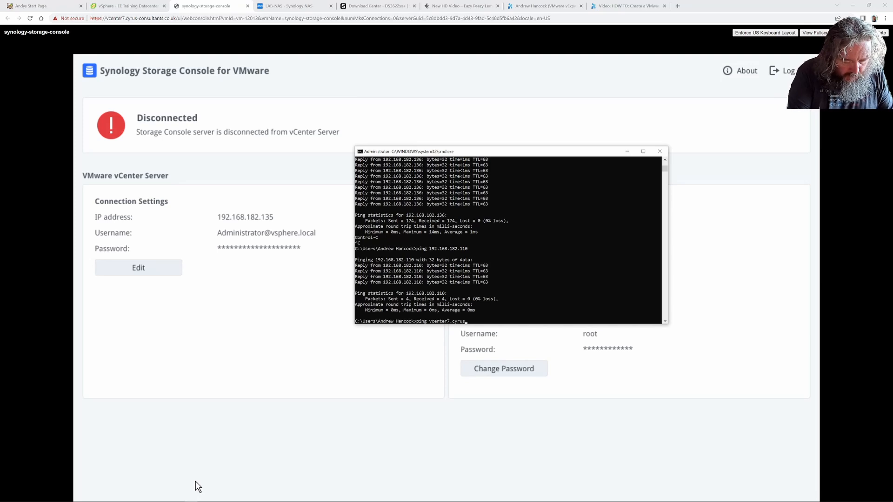
text(-consultan)
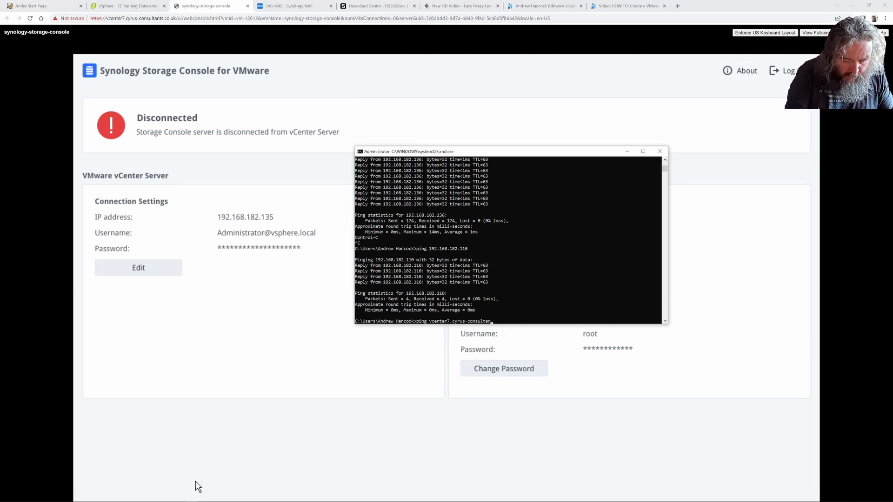
text(ts.co.uk)
key(Return)
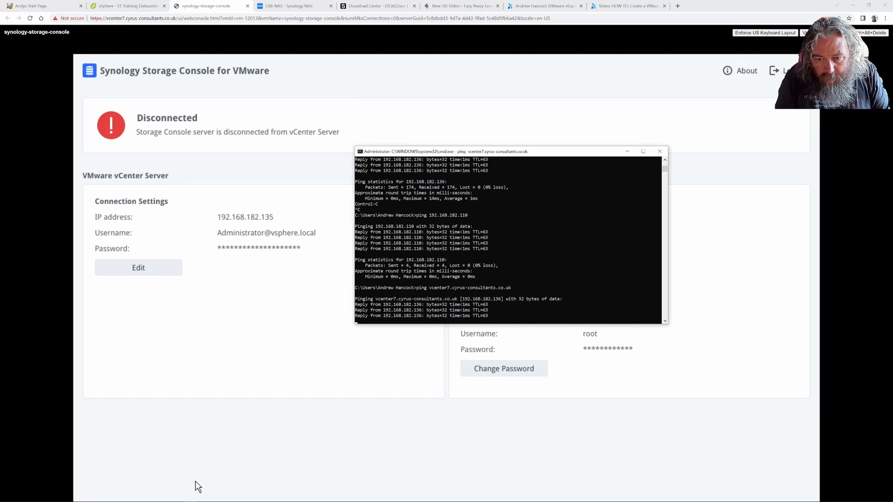
Step: Set the vCenter Server connection's IP address to 192.168.182.136 in the Synology Storage Console and save it
click(143, 264)
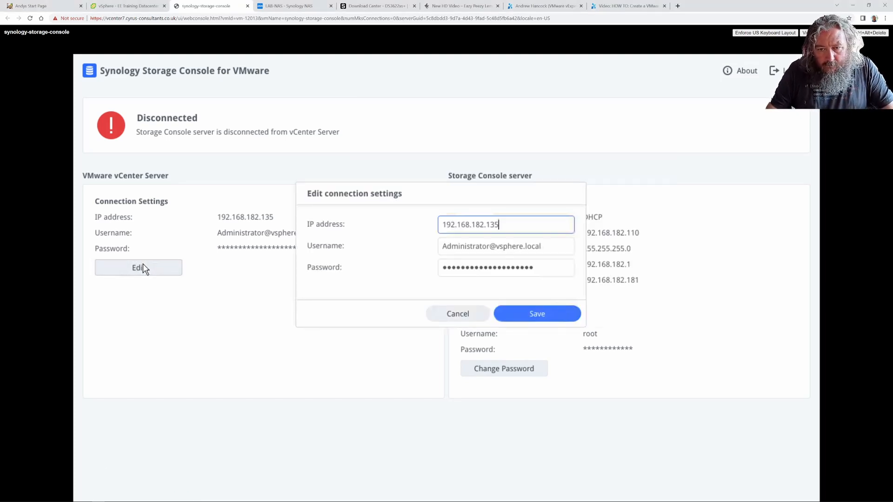
key(BackSpace)
text(6)
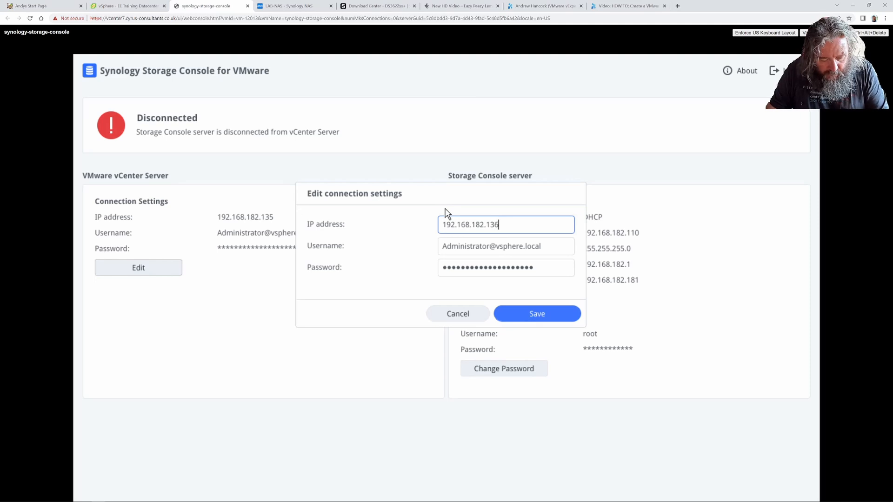
click(548, 310)
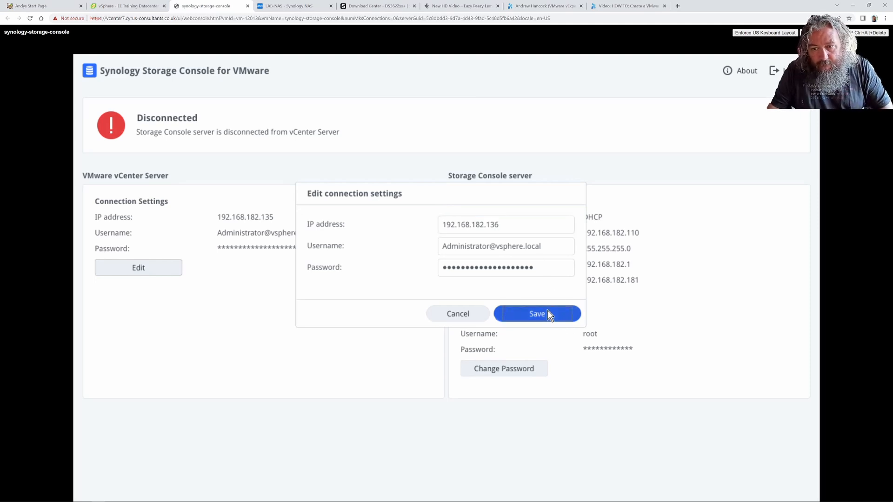
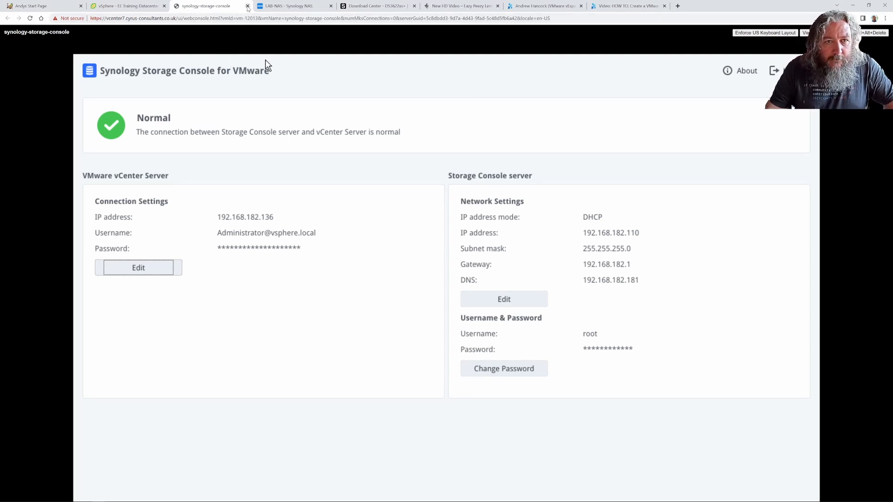
Step: Close the storage console session, return to vSphere Client and refresh the browser to enable the Synology plug-in
click(247, 6)
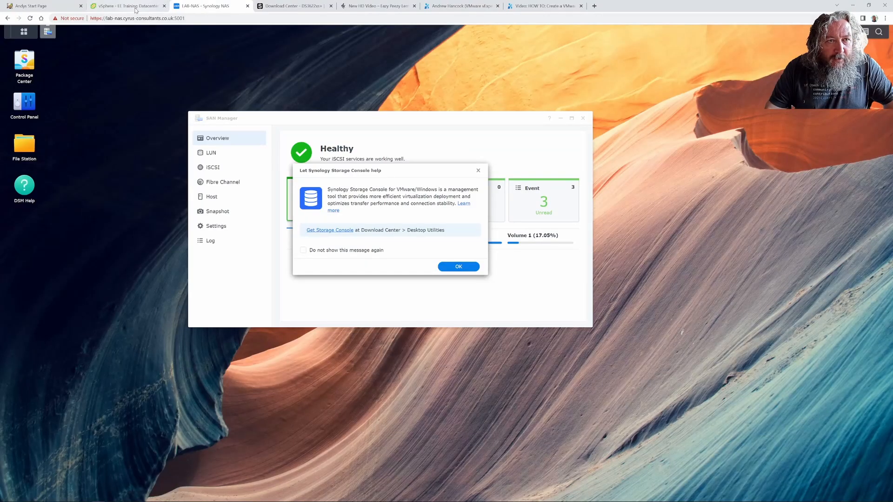
click(136, 8)
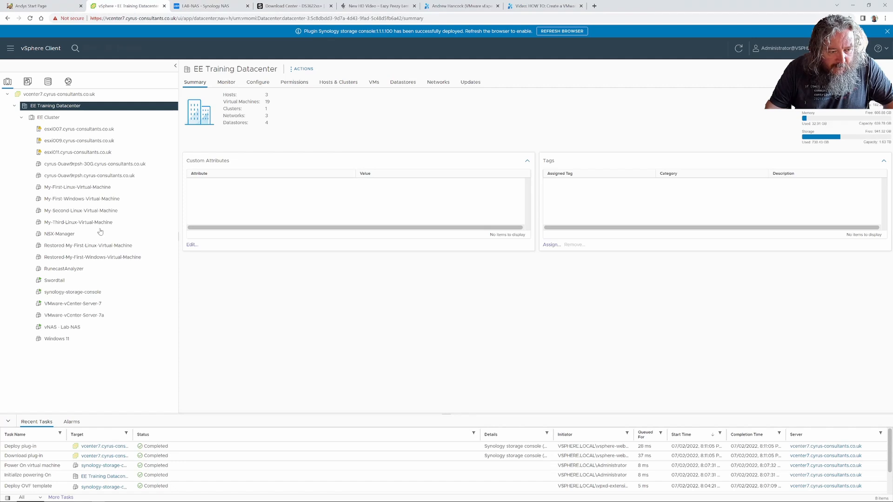
drag(132, 436, 222, 434)
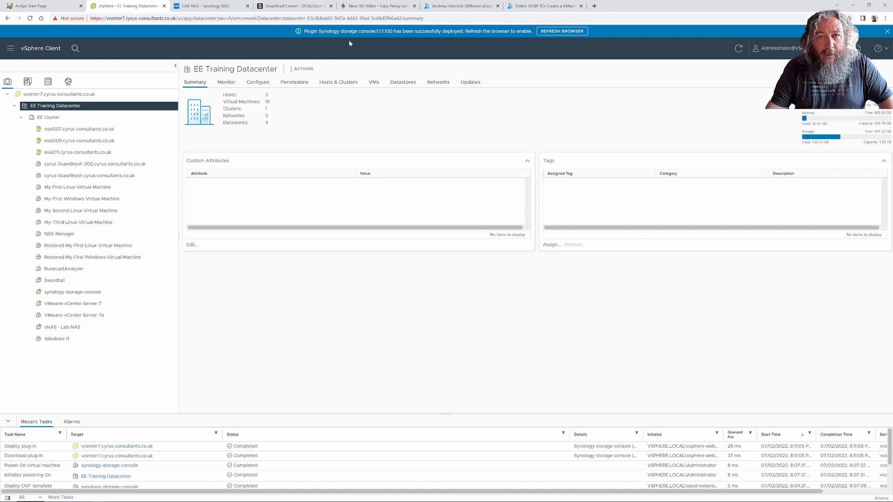
click(563, 32)
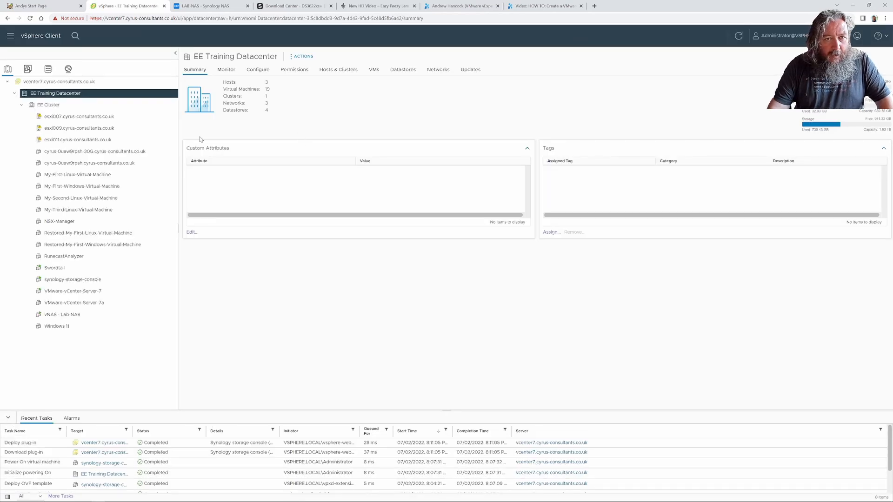
Step: Open the Synology Storage Console plug-in in vSphere Client and view its Management page
click(12, 41)
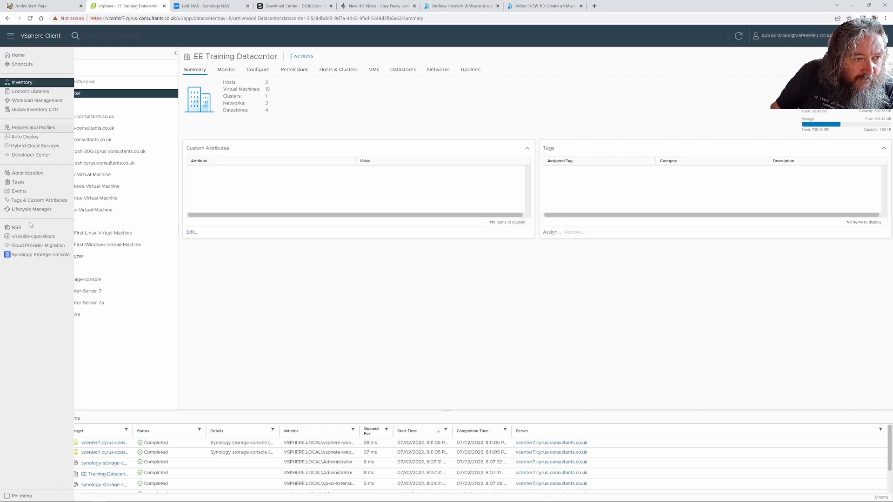
click(35, 257)
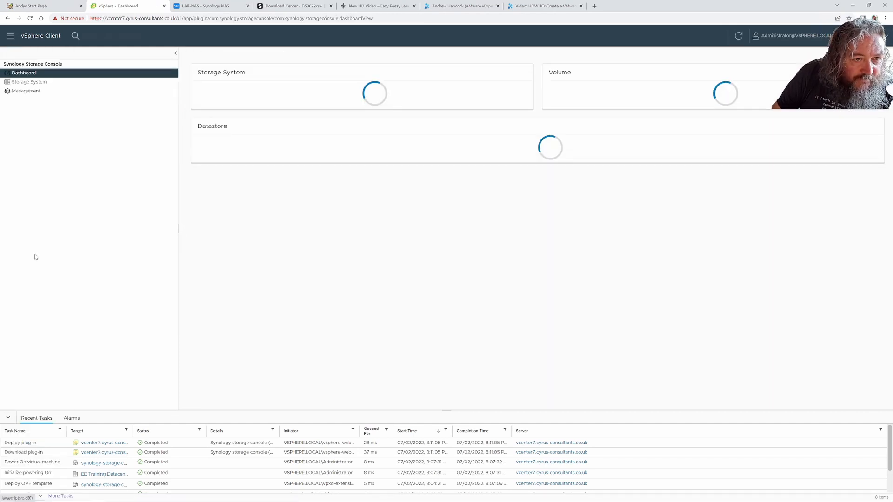
click(30, 93)
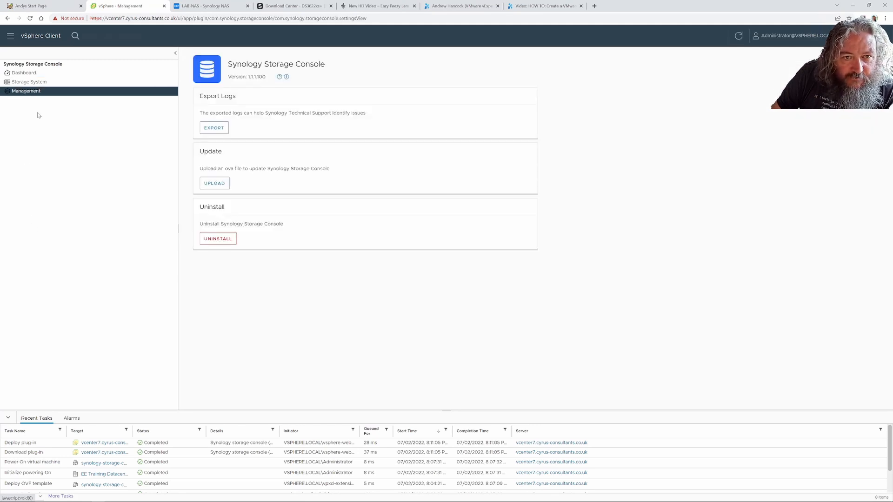
Step: Open the plug-in's Storage System page and start adding a new storage system
click(31, 82)
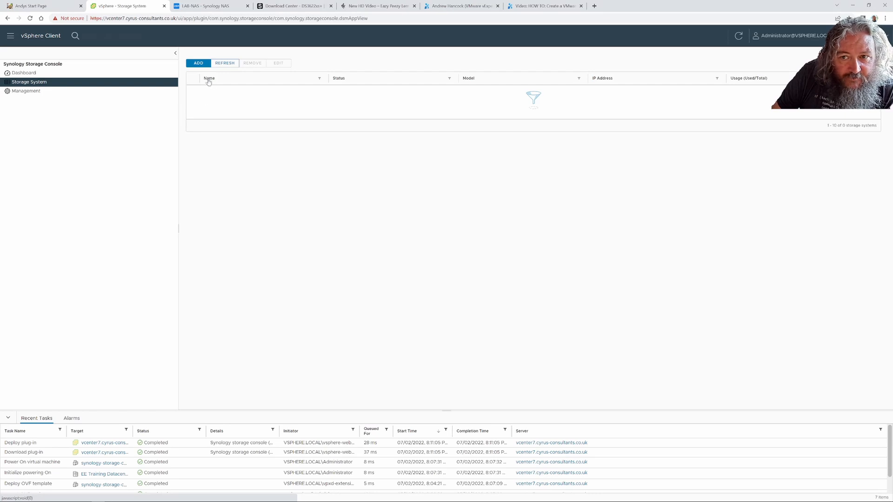
click(200, 67)
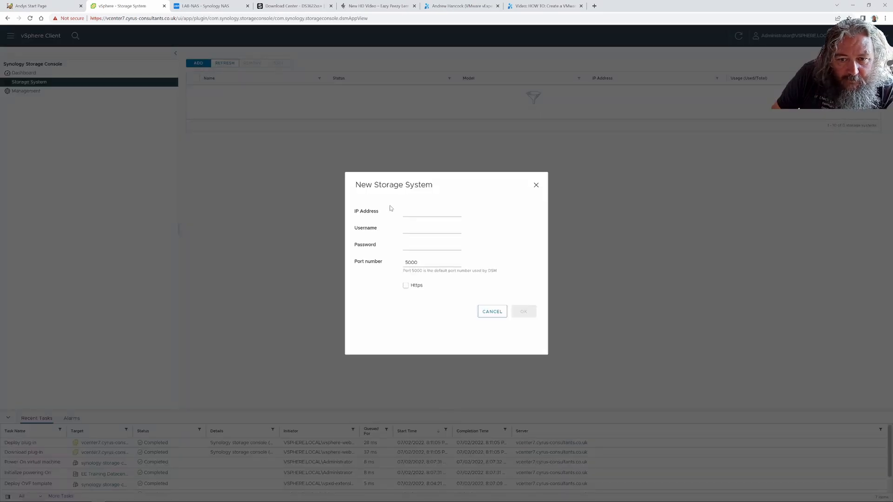
click(415, 213)
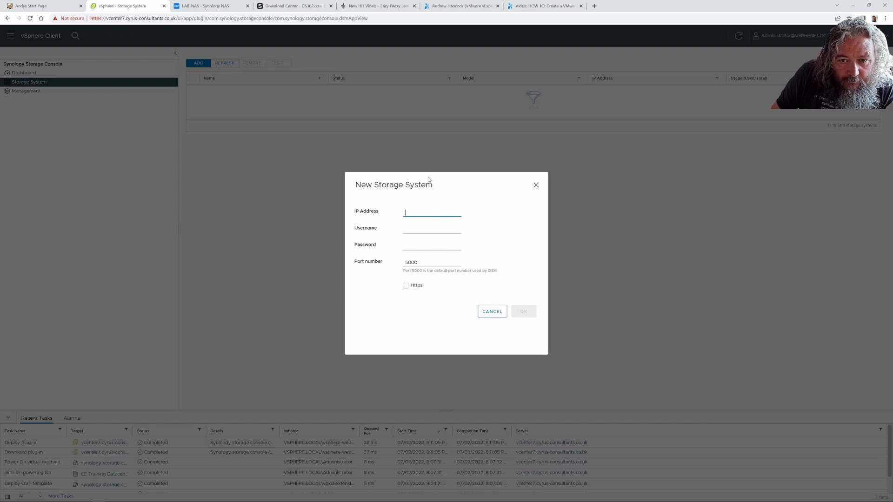
drag(428, 182, 362, 181)
click(423, 214)
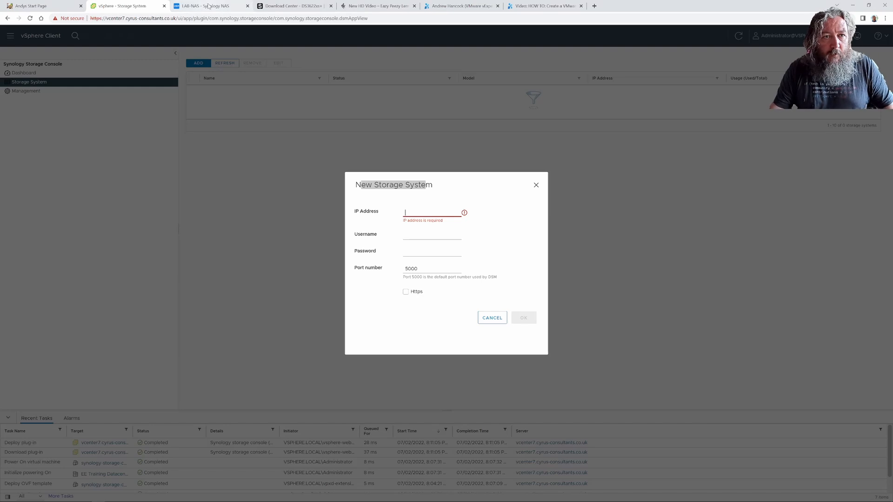
Step: Switch to the LAB-NAS session, close SAN Manager and look up the NAS's IP addresses in the Control Panel's network interface settings
click(212, 6)
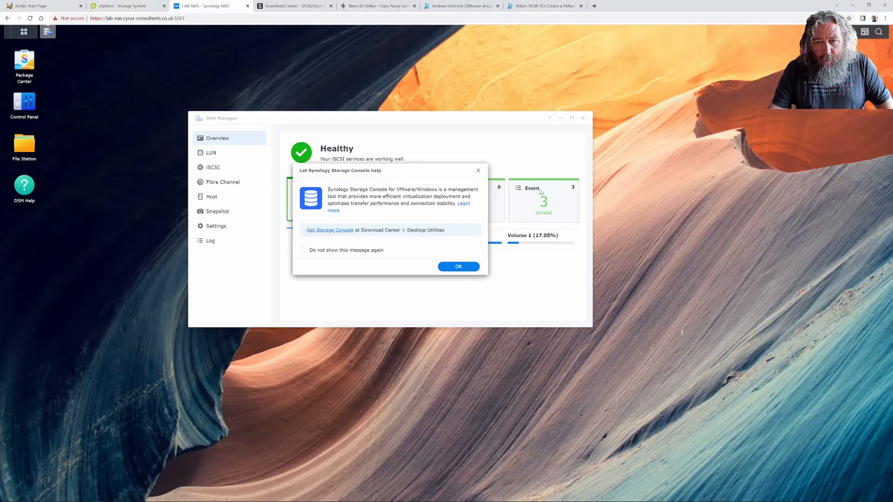
click(464, 269)
click(584, 121)
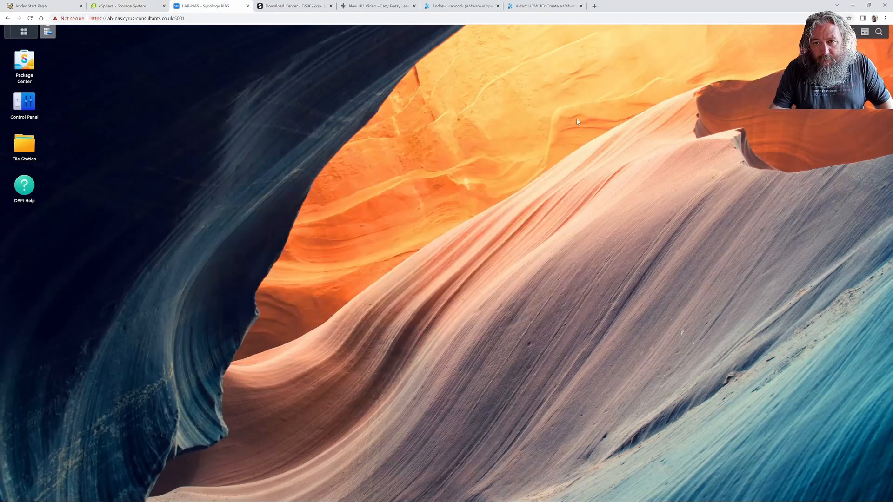
click(28, 35)
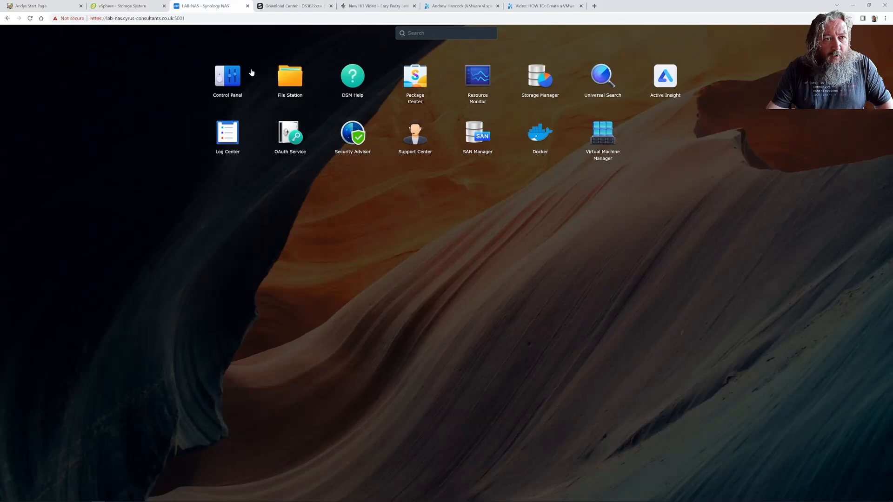
click(250, 90)
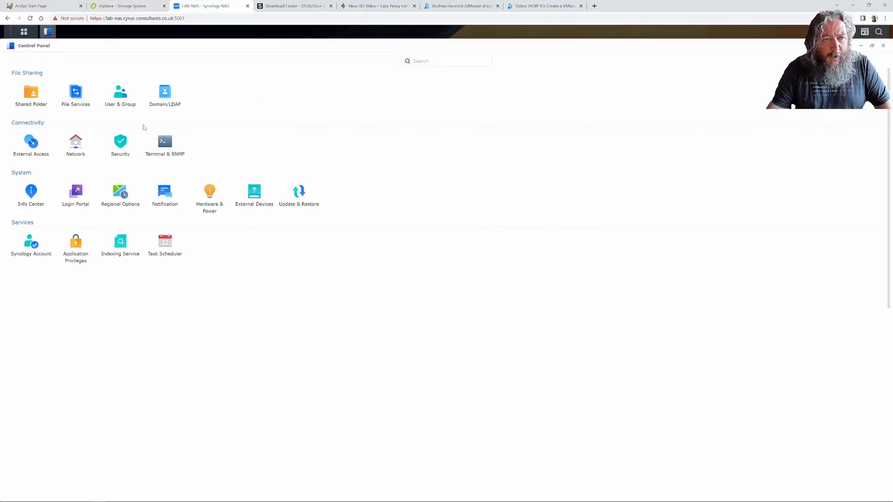
click(76, 148)
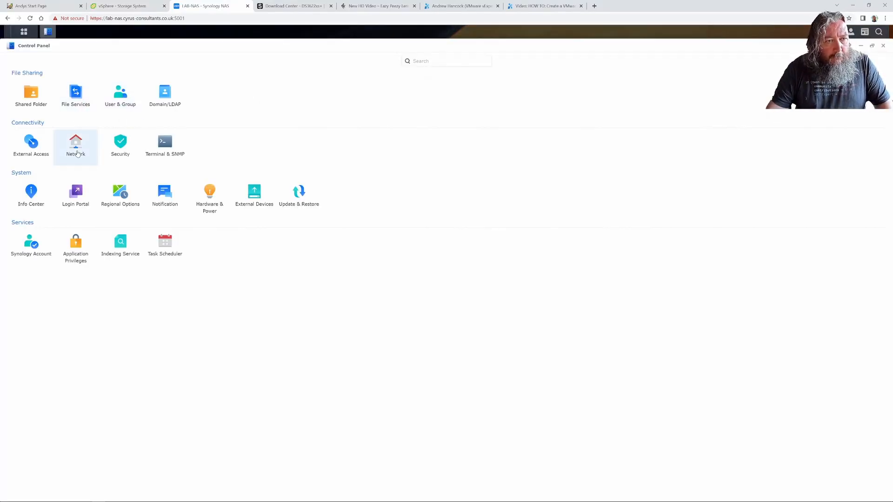
click(147, 63)
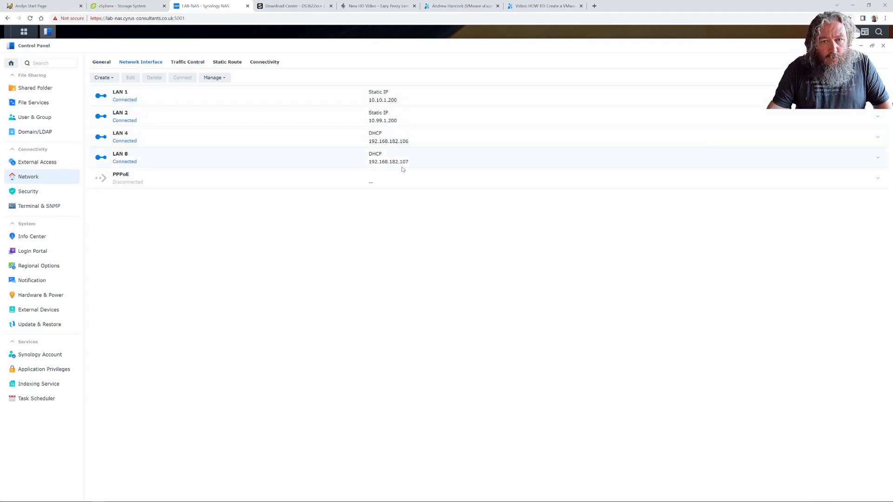
mouse_move(206, 500)
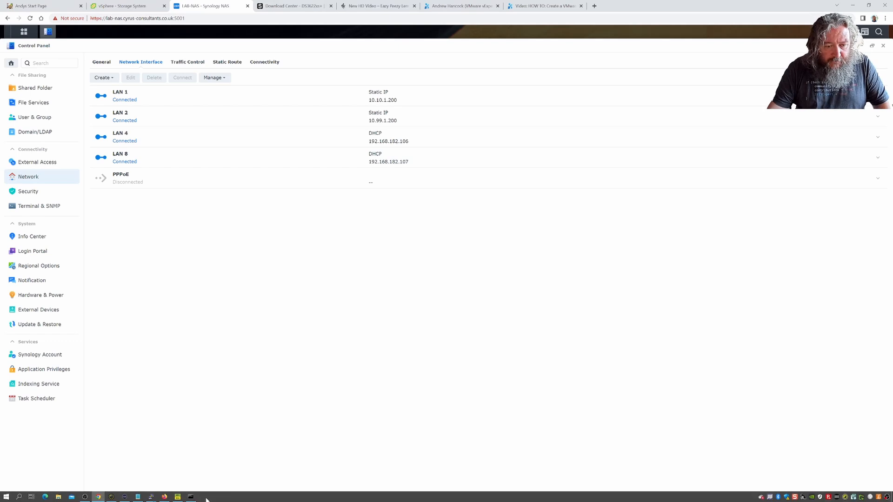
Step: Return to vSphere Client and add the storage system with IP address 192.168.182.107, username nas-admin and the account password
click(130, 7)
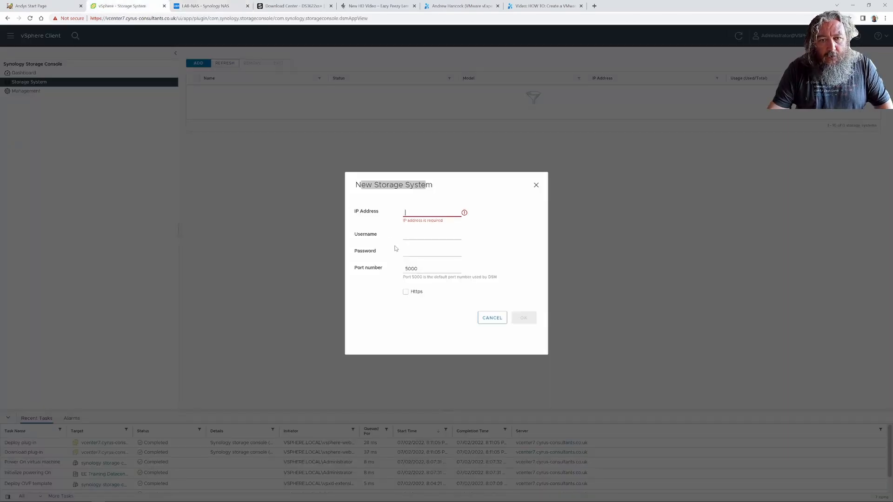
text(192.168)
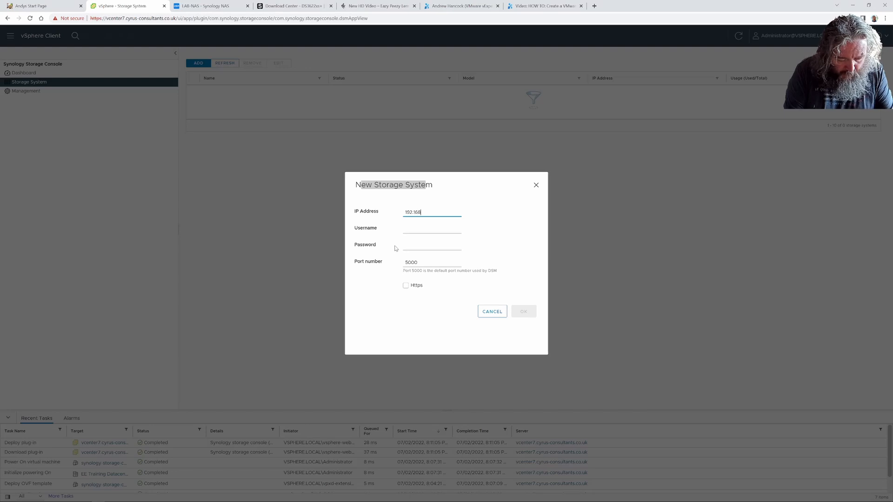
text(.182.10)
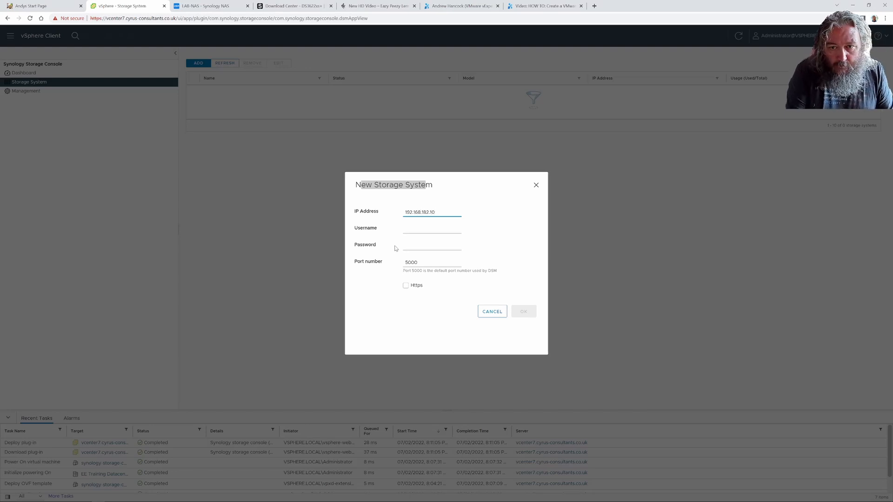
text(8)
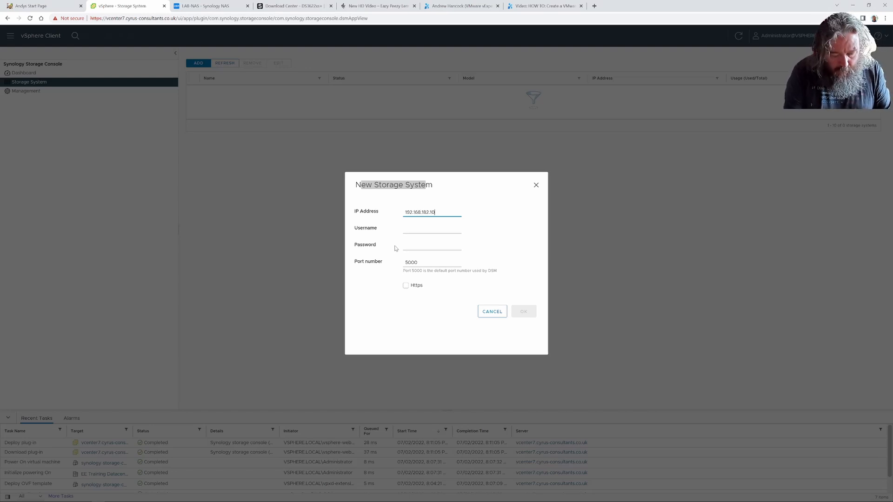
text(7)
key(Tab)
text(nas-admin)
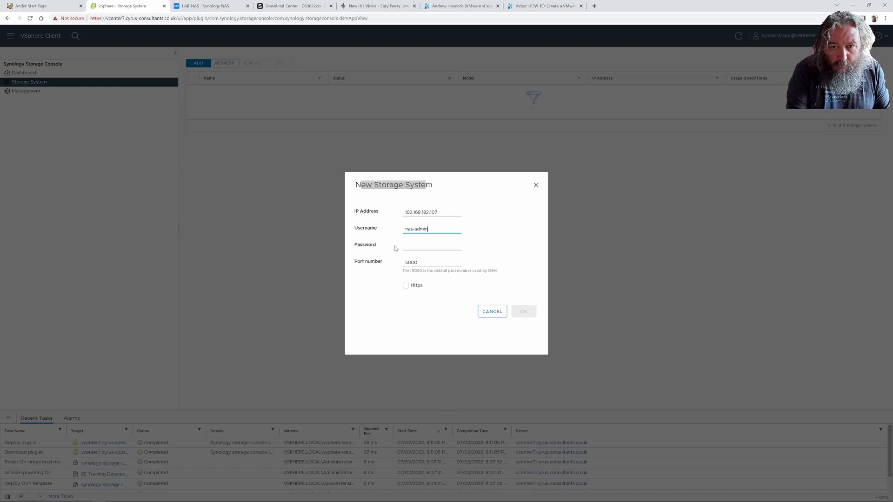
key(Tab)
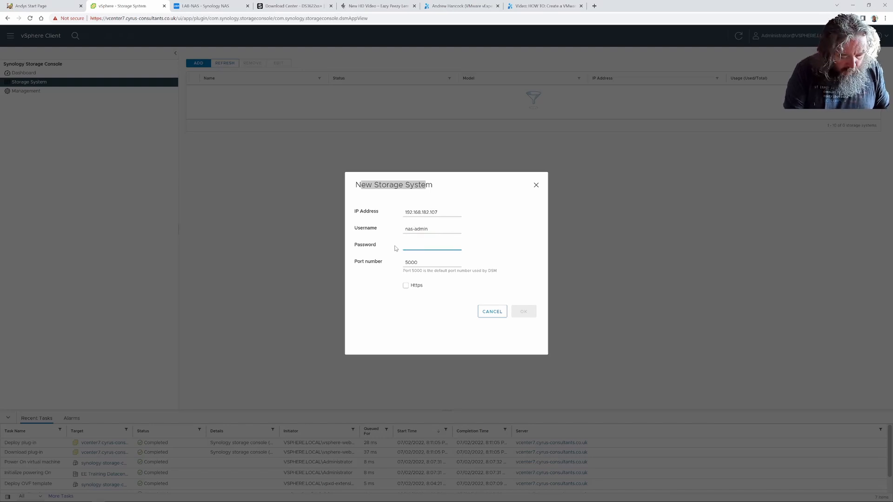
text(**********)
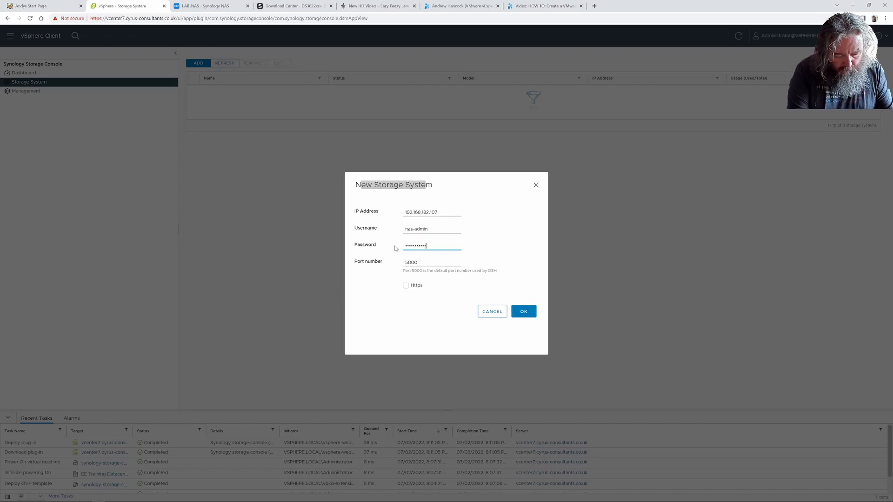
text(****)
click(521, 314)
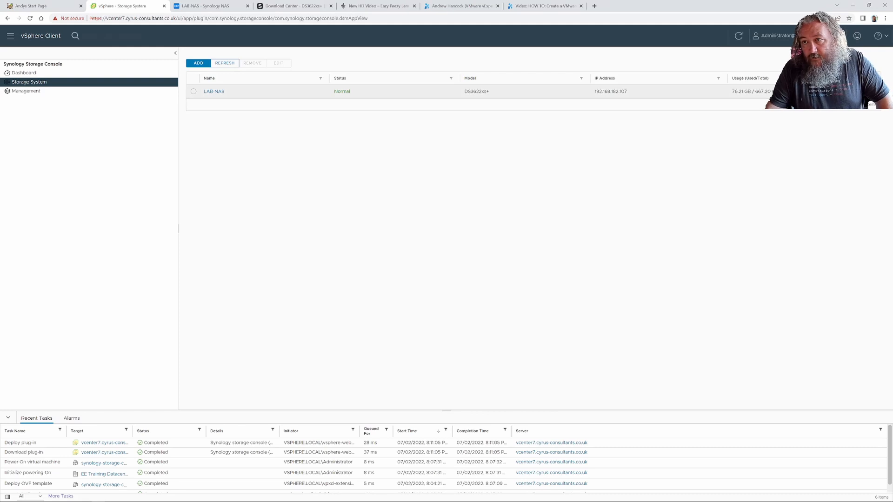
Step: Review the Synology Storage Console's Dashboard, Management and Storage System pages, including the LAB-NAS entry, its volumes and its datastores
click(46, 74)
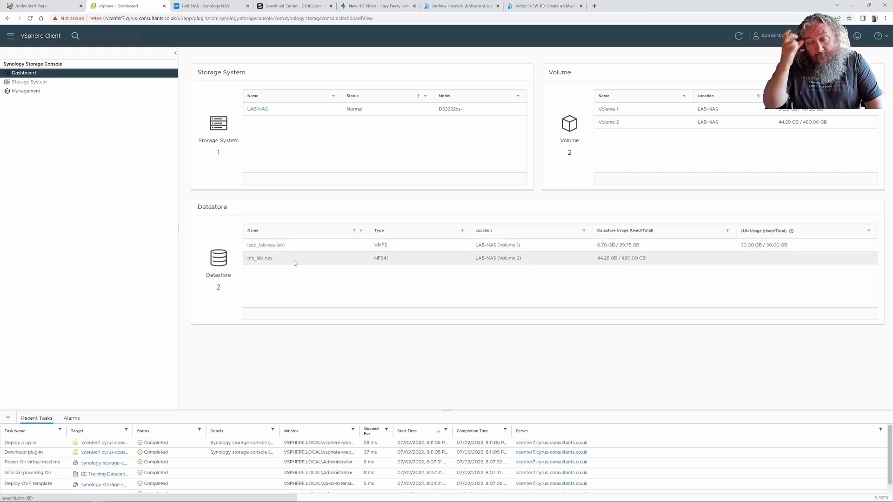
click(9, 38)
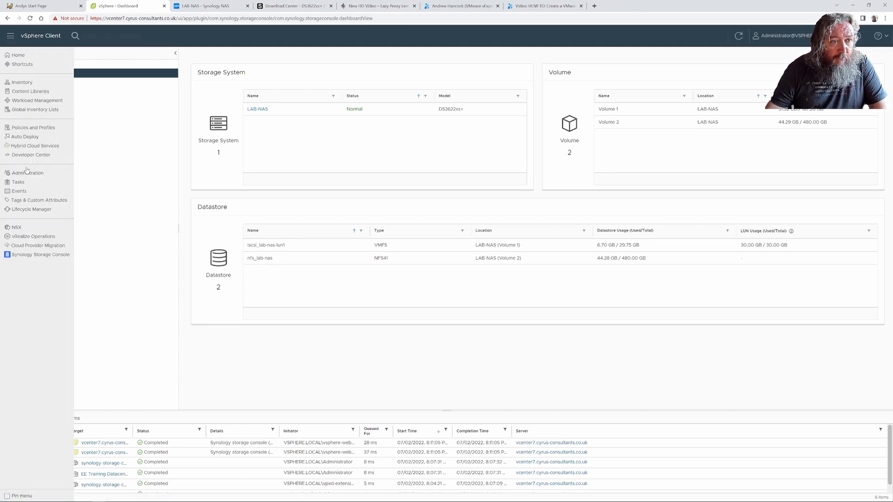
click(37, 258)
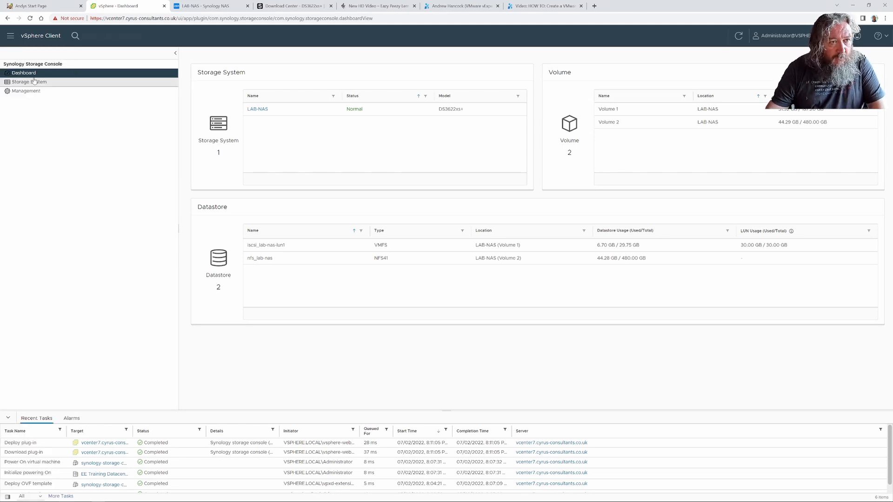
click(26, 91)
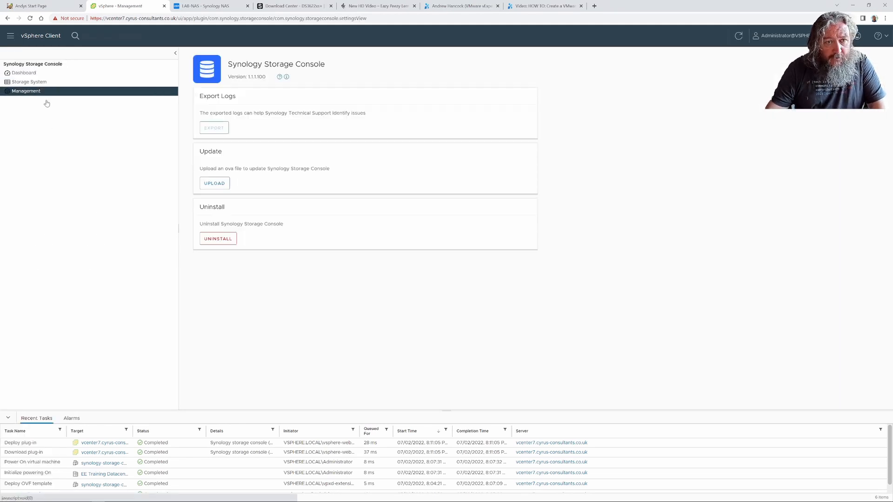
click(29, 82)
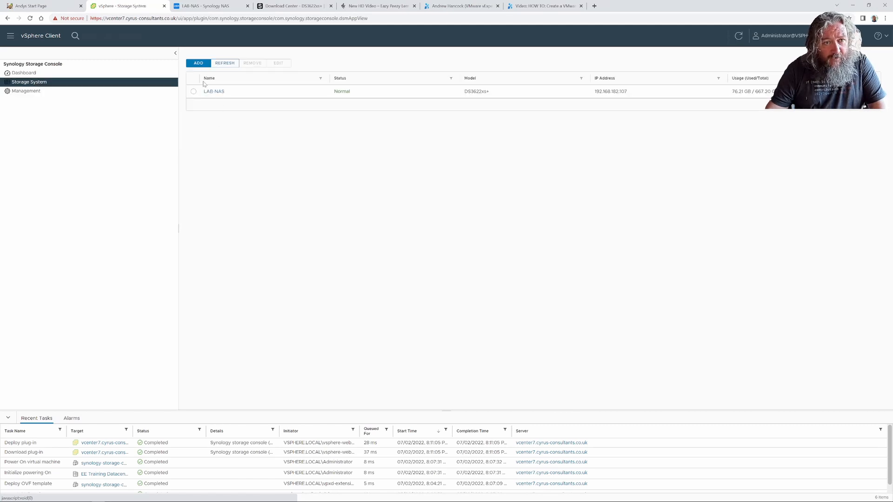
click(46, 74)
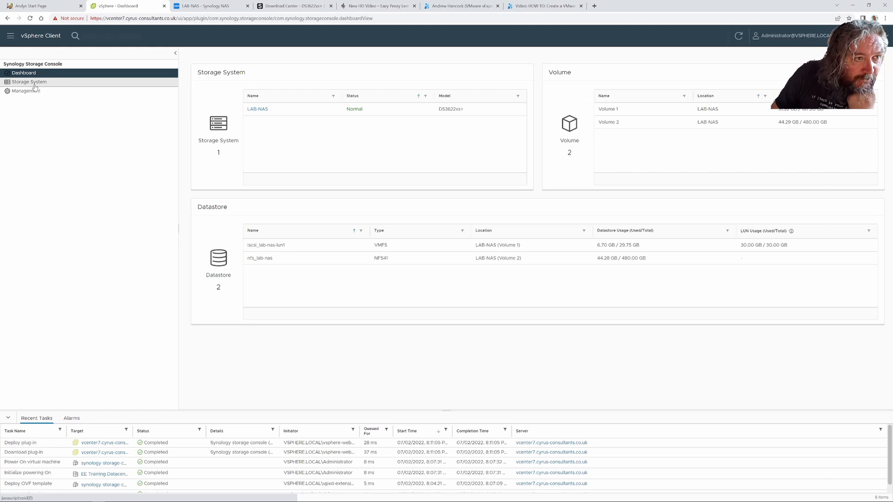
click(12, 40)
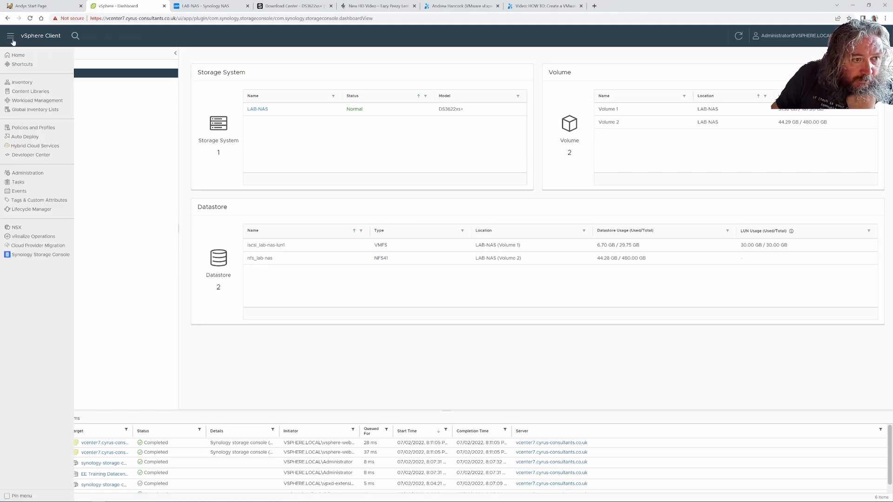
click(48, 255)
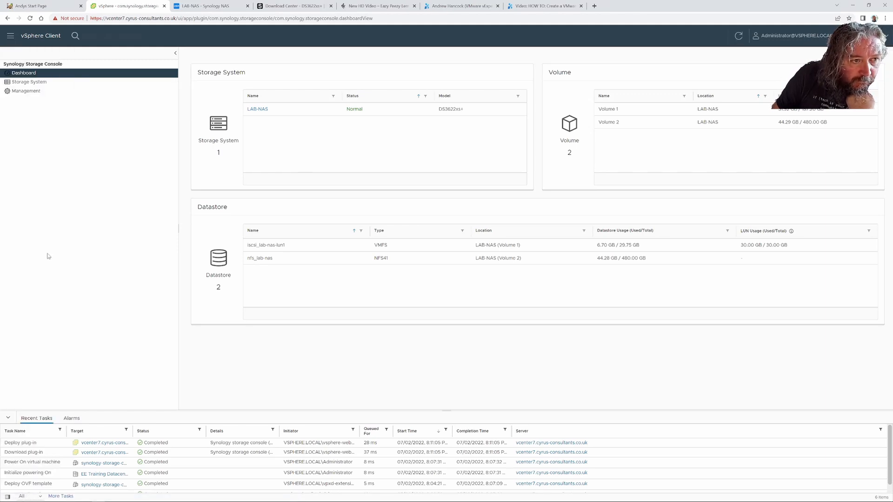
Step: Go to the vSphere inventory and view the storage actions available for EE Training Datacenter
click(10, 45)
click(30, 91)
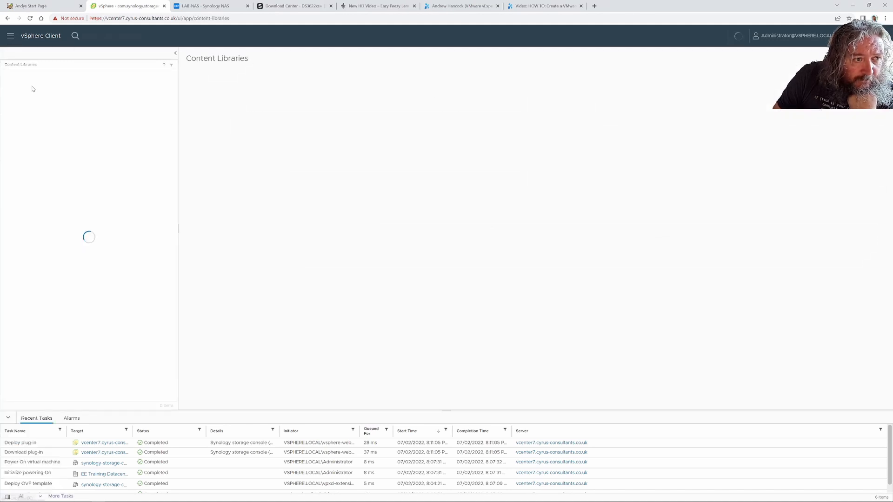
click(12, 41)
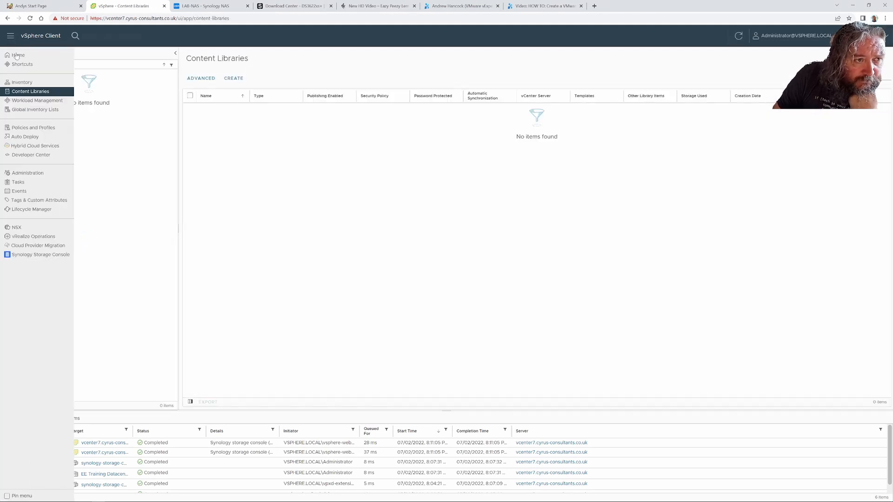
click(22, 82)
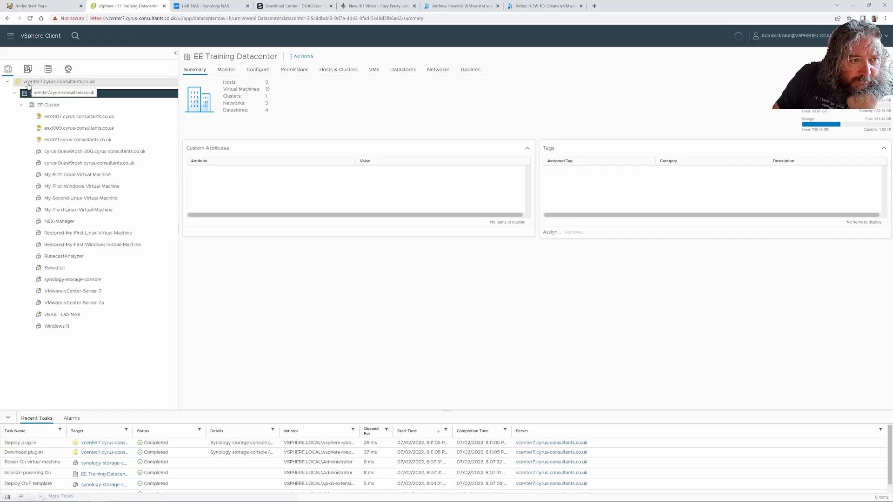
right_click(99, 97)
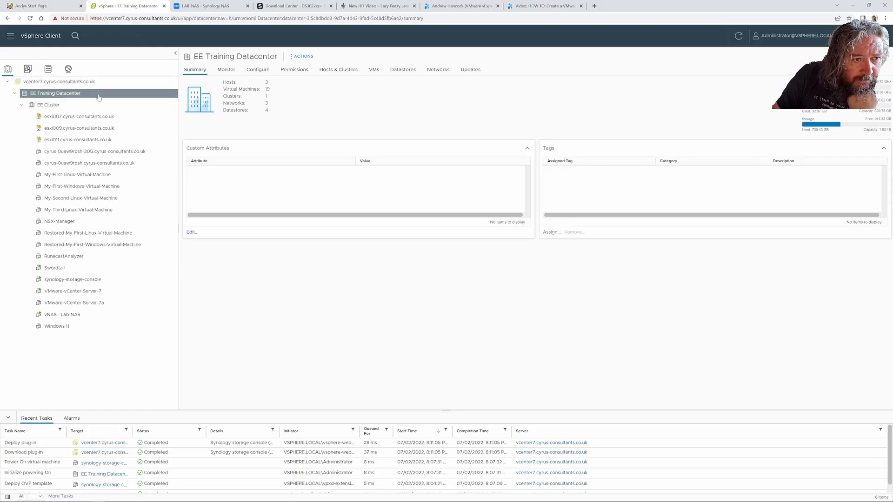
right_click(99, 96)
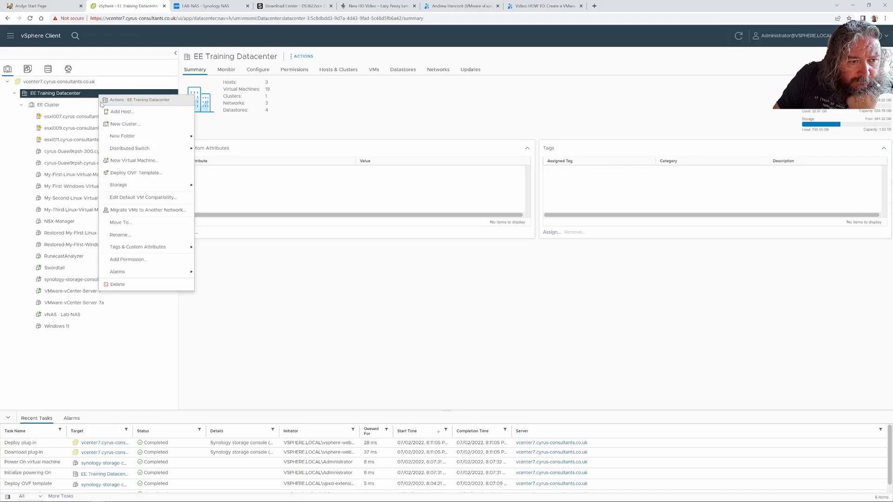
mouse_move(134, 187)
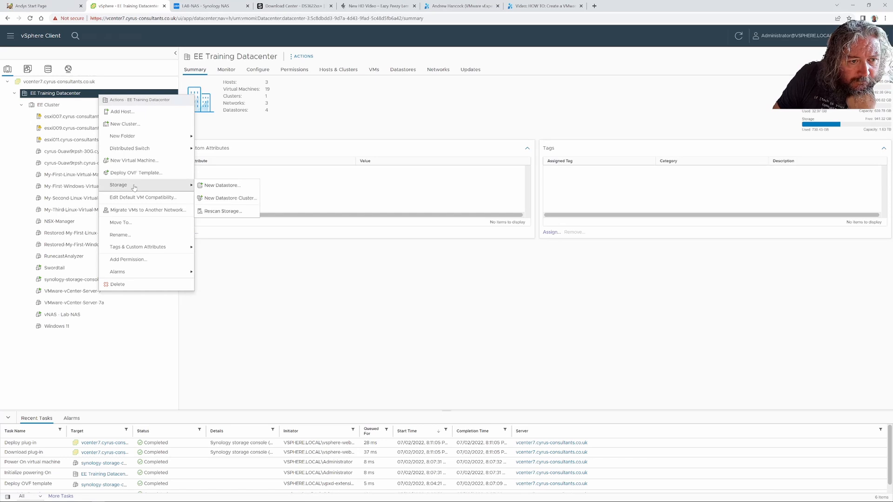
Step: Select EE Cluster in the inventory and check which storage-related actions are offered for it
right_click(66, 110)
click(67, 107)
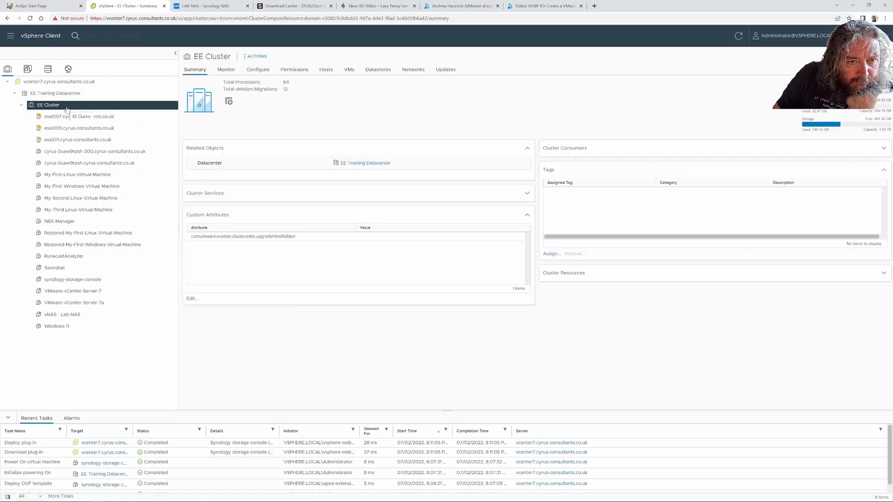
right_click(66, 106)
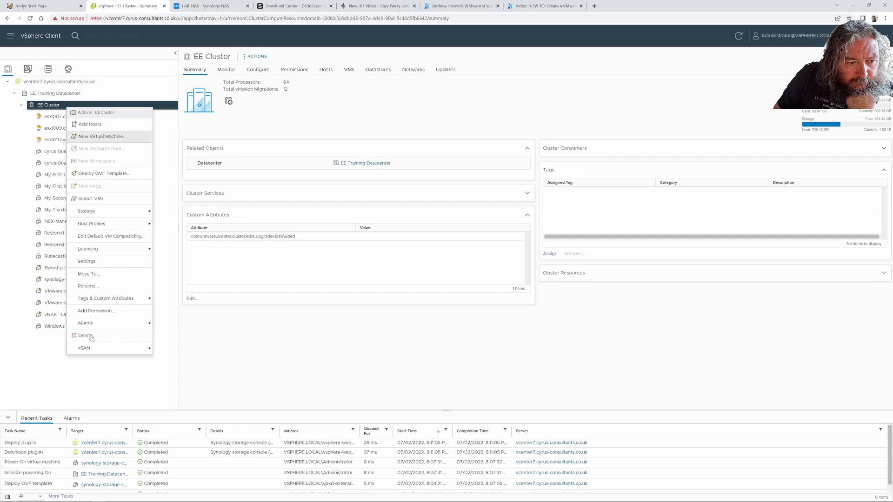
click(57, 117)
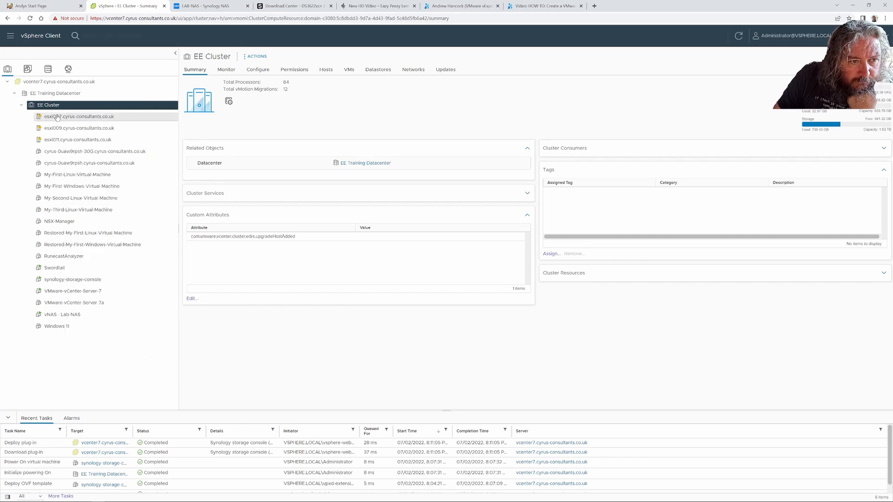
Step: Start a new Synology Storage Console datastore for the host esxi007.cyrus-consultants.co.uk
right_click(58, 117)
mouse_move(112, 407)
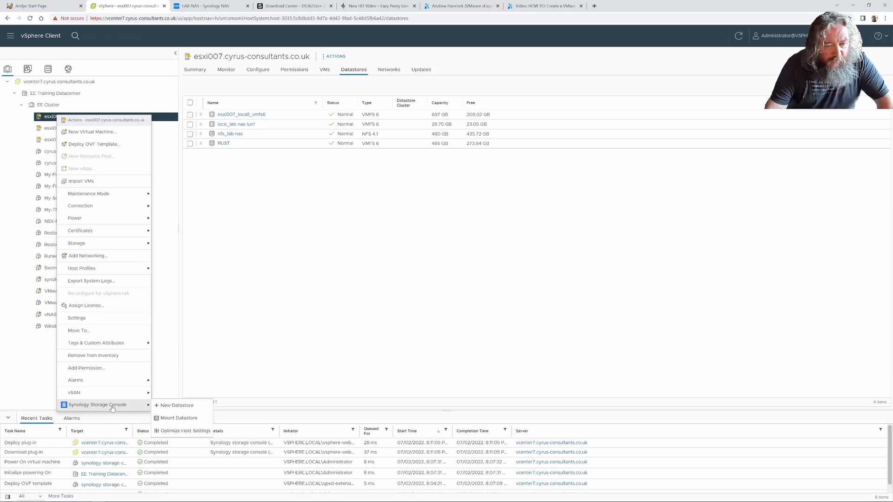
click(175, 405)
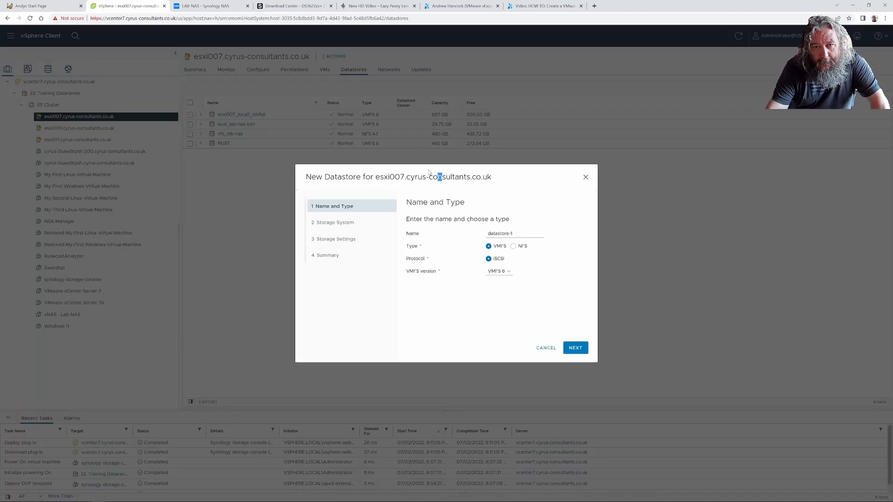
drag(429, 172, 418, 174)
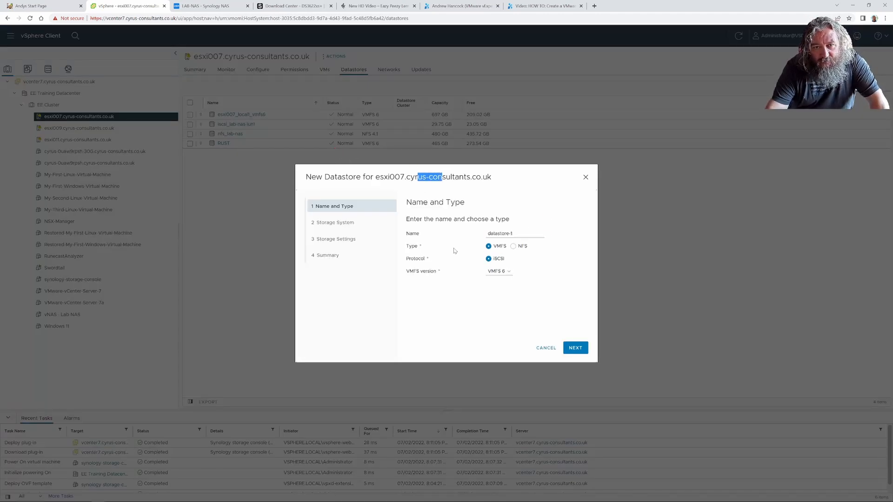
click(460, 309)
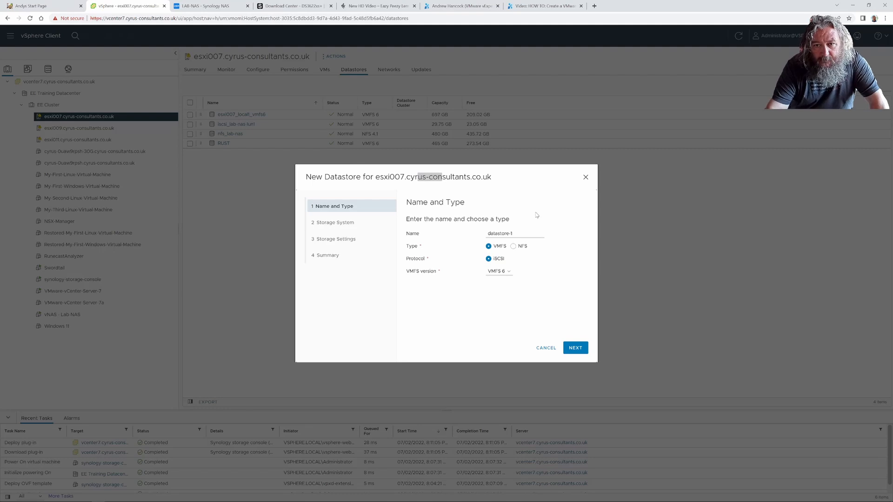
click(515, 186)
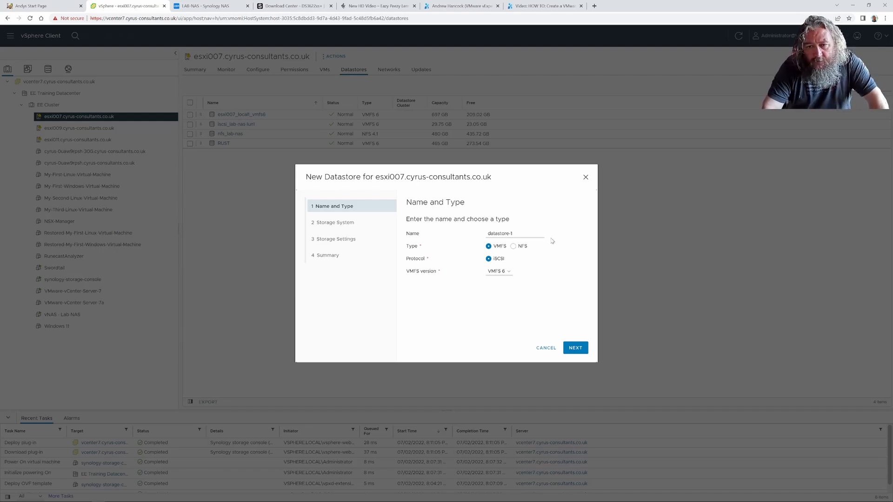
Step: Name the new datastore nfs_lab_nas2 and set its type to NFS with version NFS 4.1
click(530, 234)
key(ctrl+a)
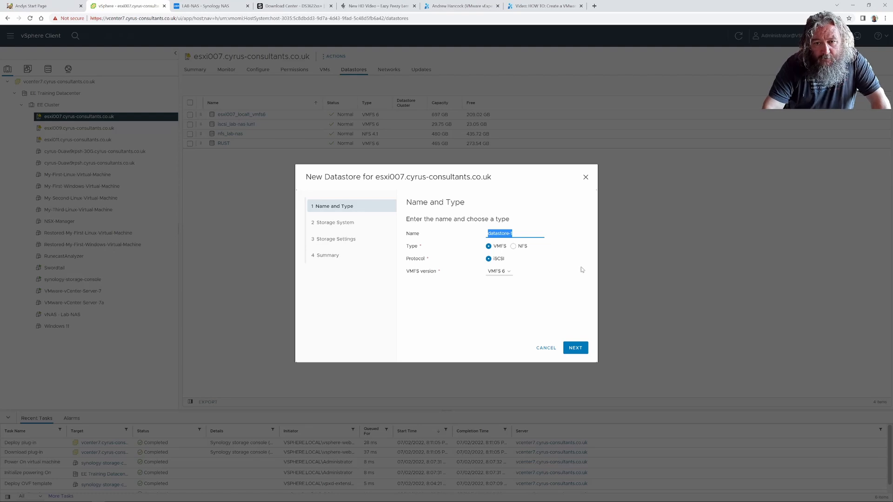
key(BackSpace)
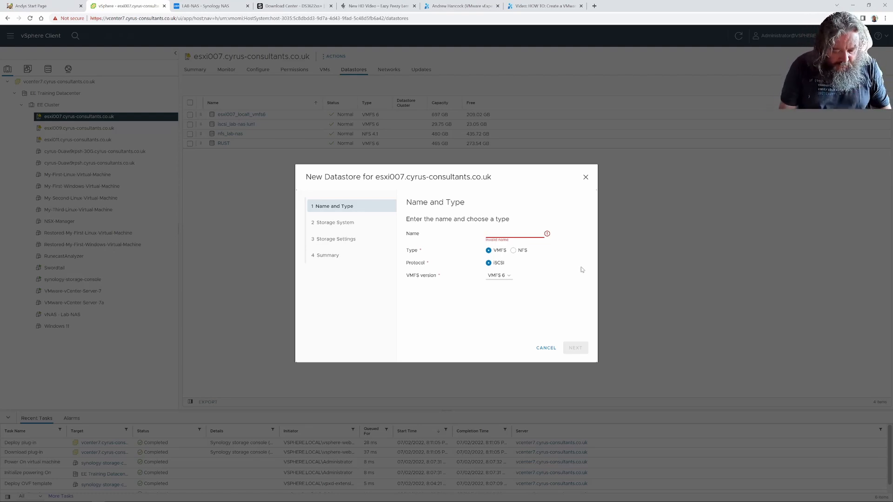
text(nfs_)
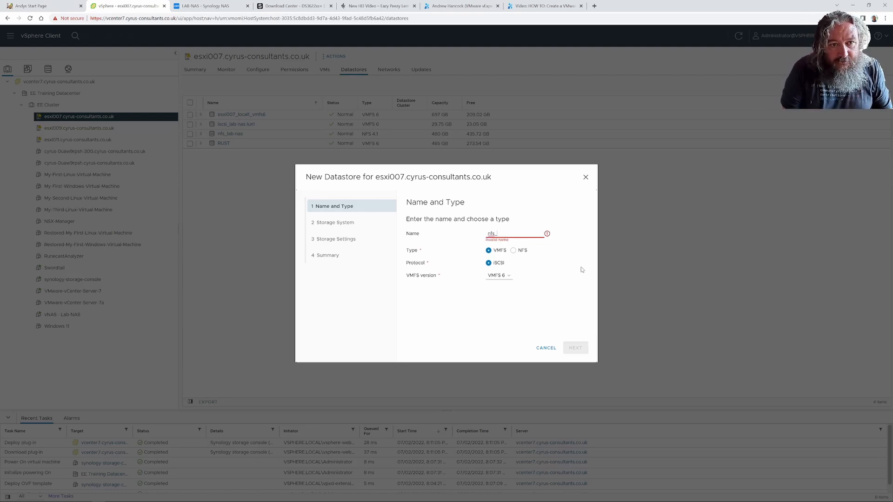
text(lab-)
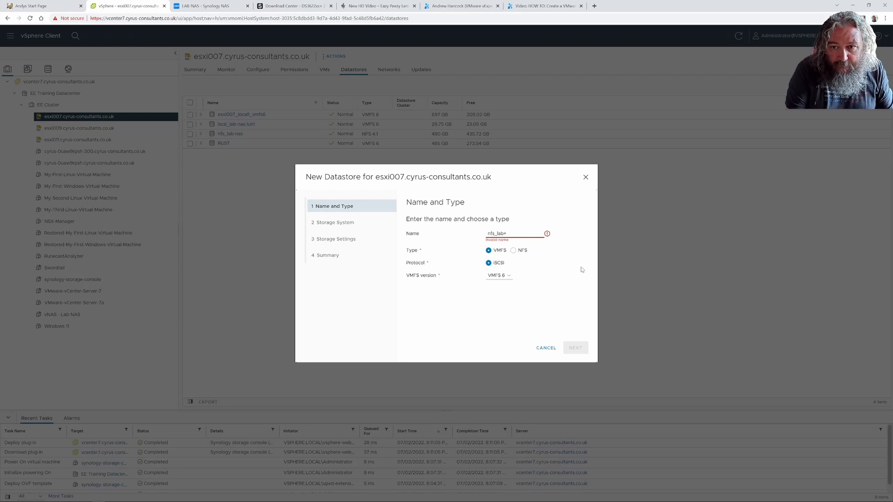
key(BackSpace)
text(_nas2)
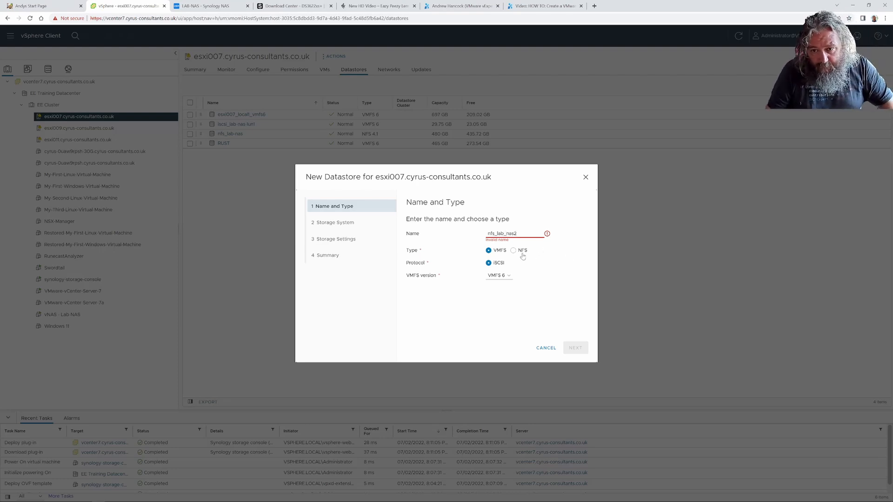
click(514, 251)
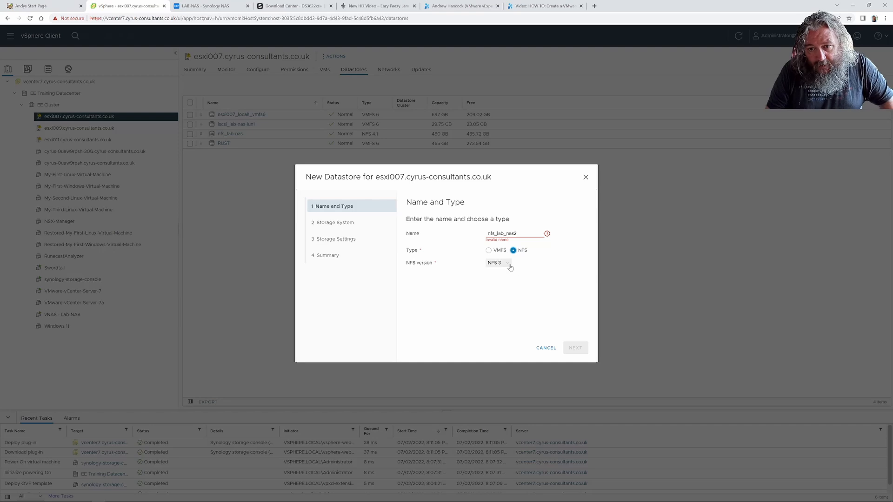
click(510, 268)
click(507, 277)
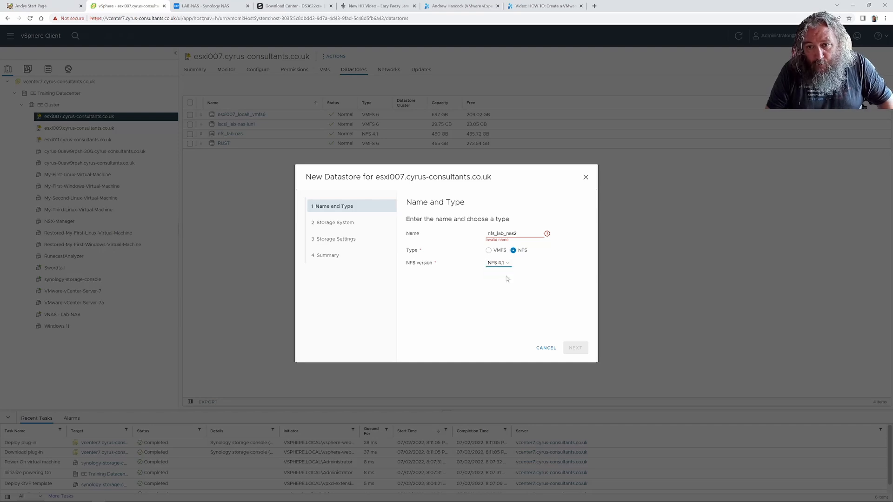
Step: Change the datastore name to nfs-lab-nas2, using hyphens instead of underscores, and continue to the storage system selection
click(523, 235)
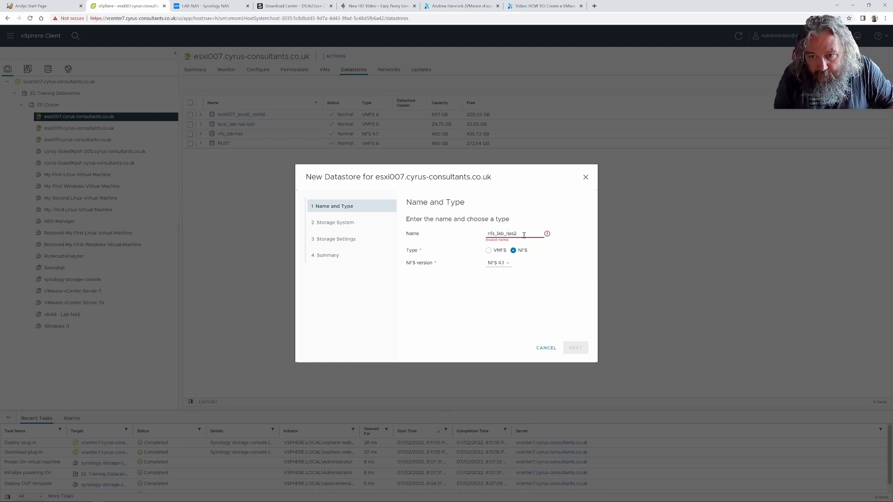
text(-)
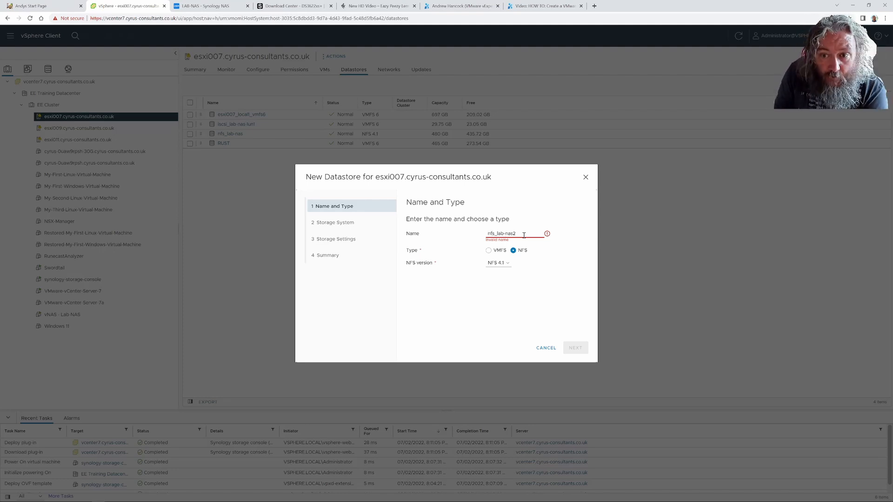
key(BackSpace)
text(-)
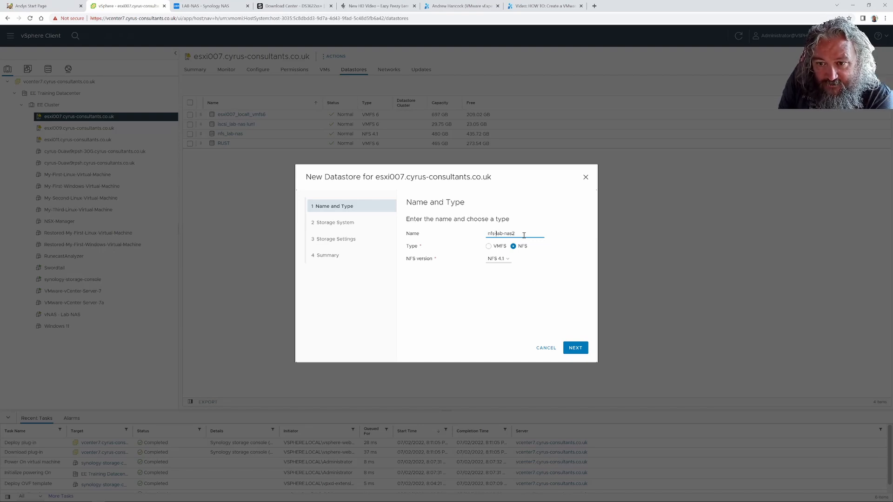
key(BackSpace)
text(_)
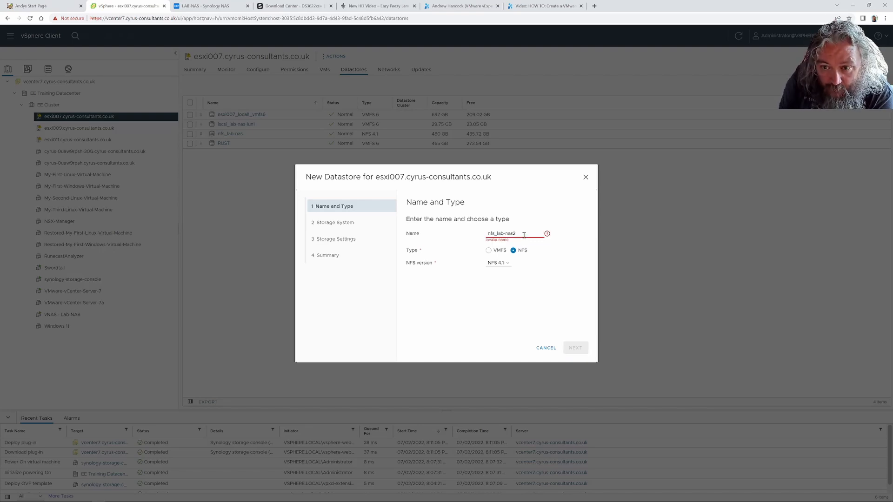
key(BackSpace)
text(_)
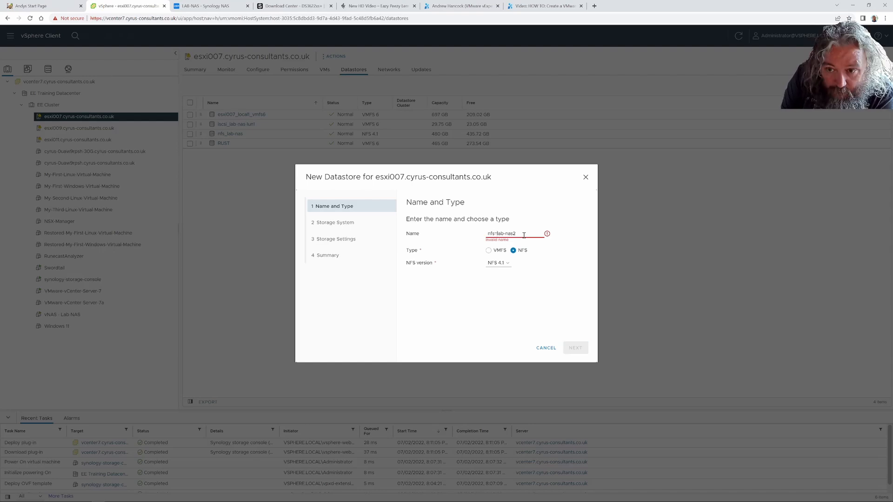
key(BackSpace)
text(-)
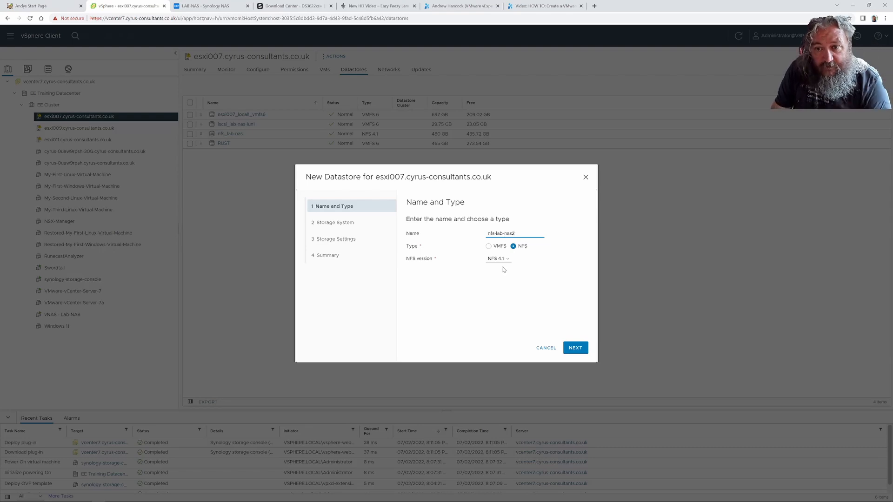
click(574, 348)
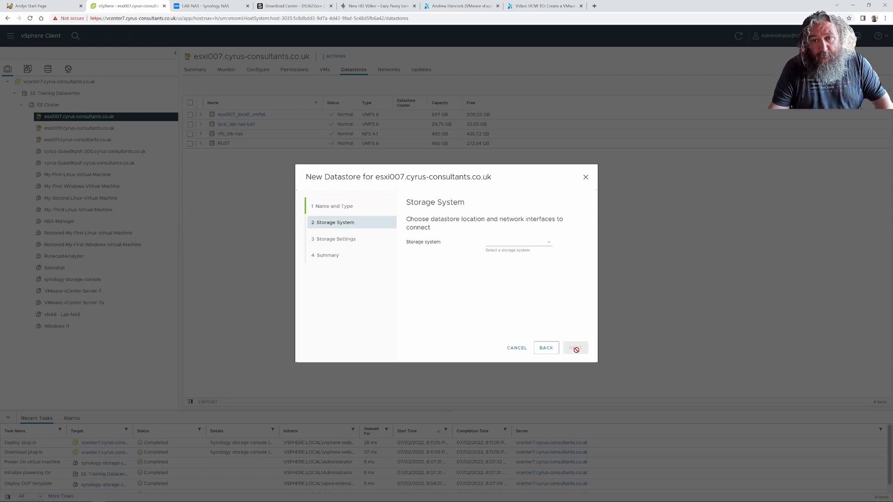
Step: Choose LAB-NAS (192.168.182.107) as the storage system, connect it through interface eth0 (10.10.1.200) and continue to the storage settings
click(555, 244)
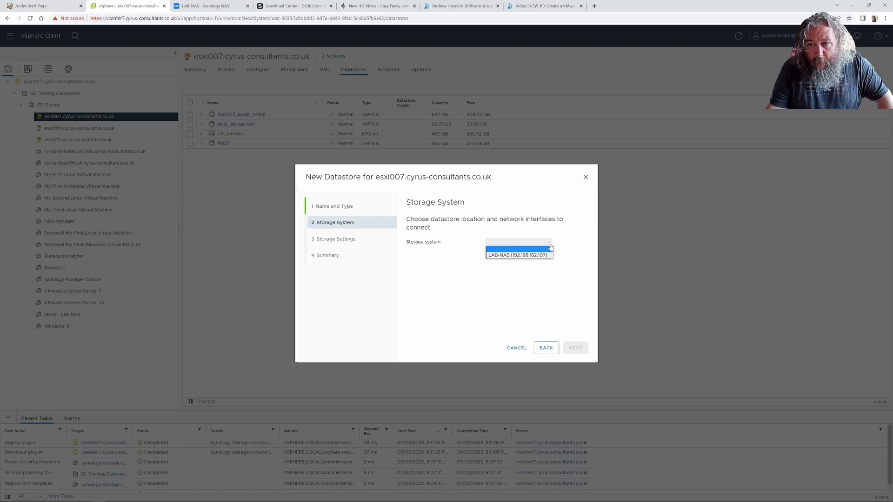
click(537, 255)
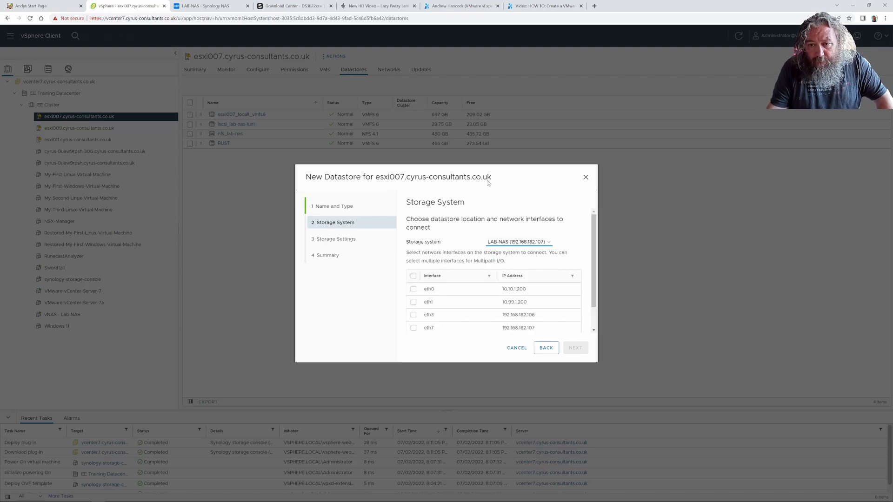
drag(483, 177, 477, 177)
drag(445, 150, 464, 197)
click(520, 207)
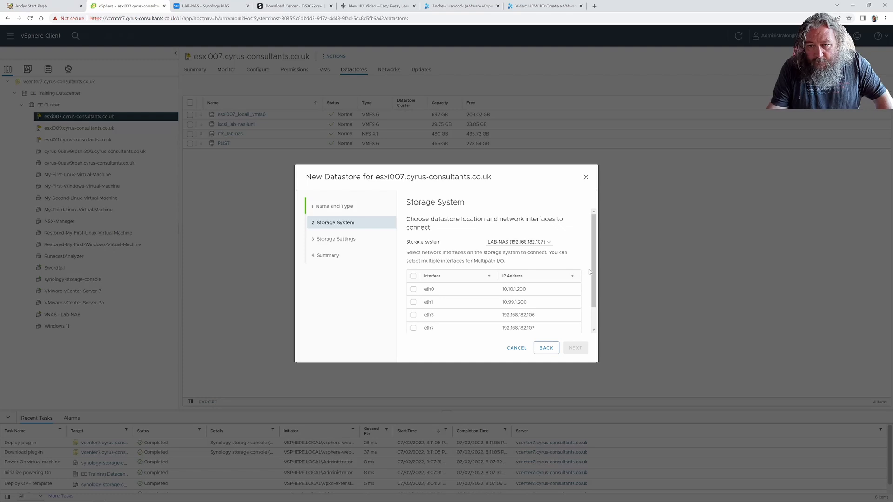
scroll(590, 272, down, 2)
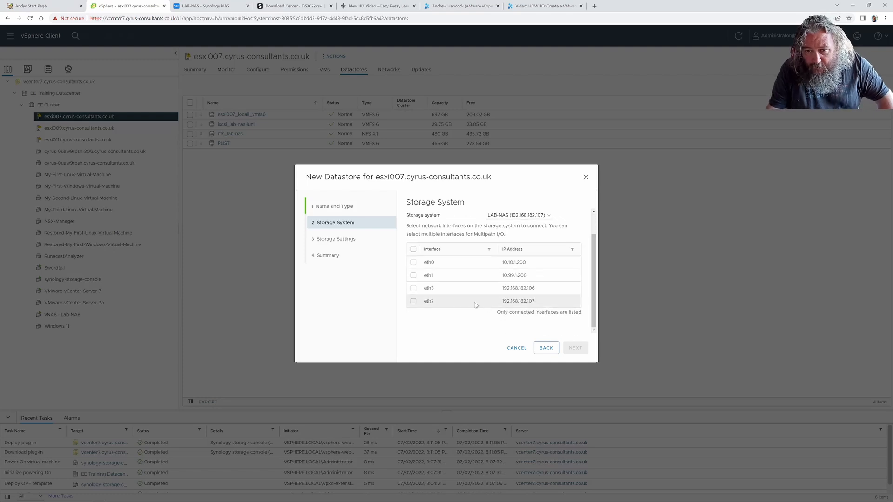
click(413, 264)
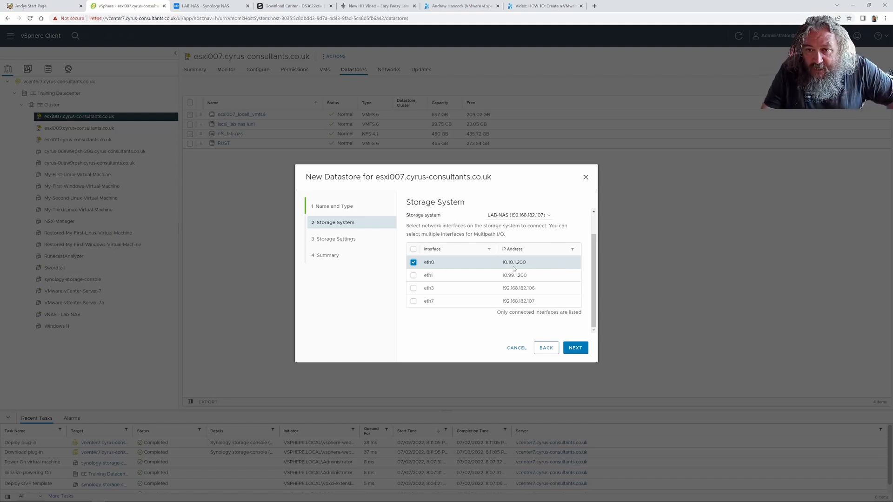
click(575, 349)
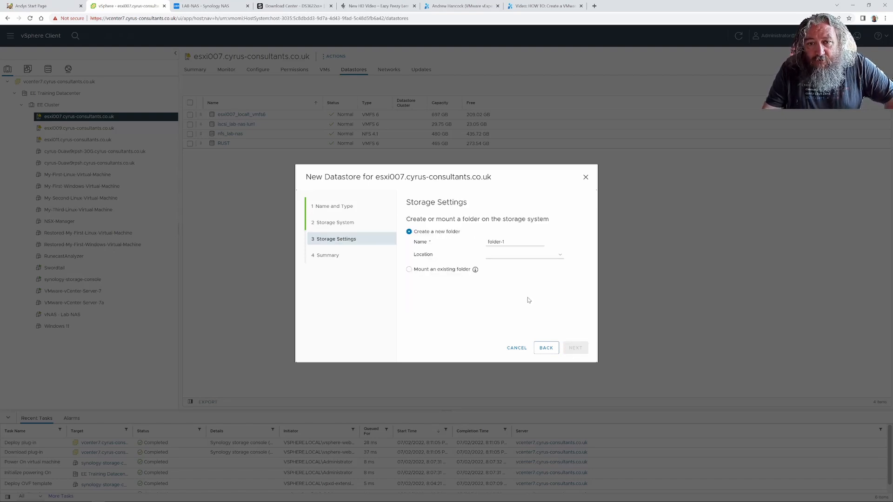
Step: Name the new folder on the storage system VMwareVMs2
click(563, 260)
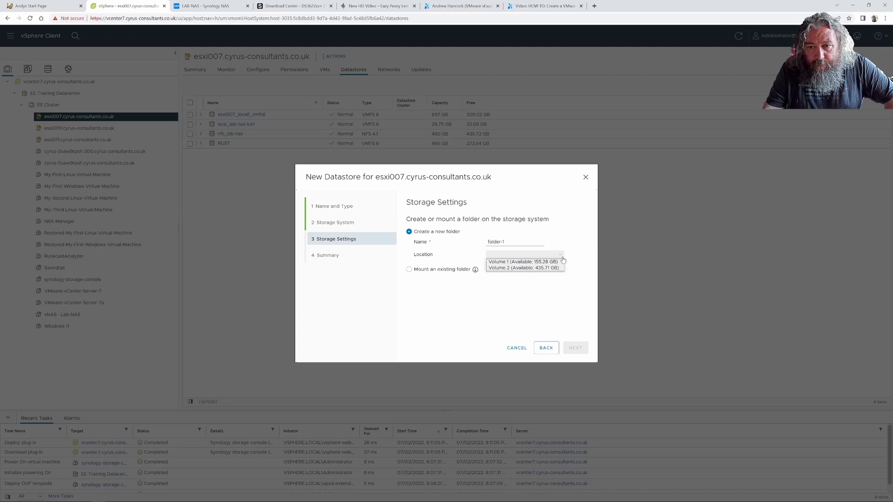
click(563, 260)
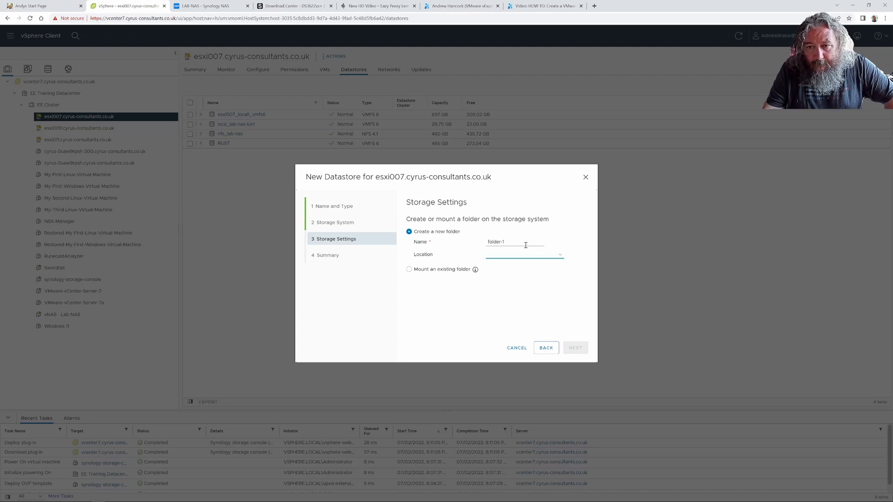
drag(526, 243, 482, 246)
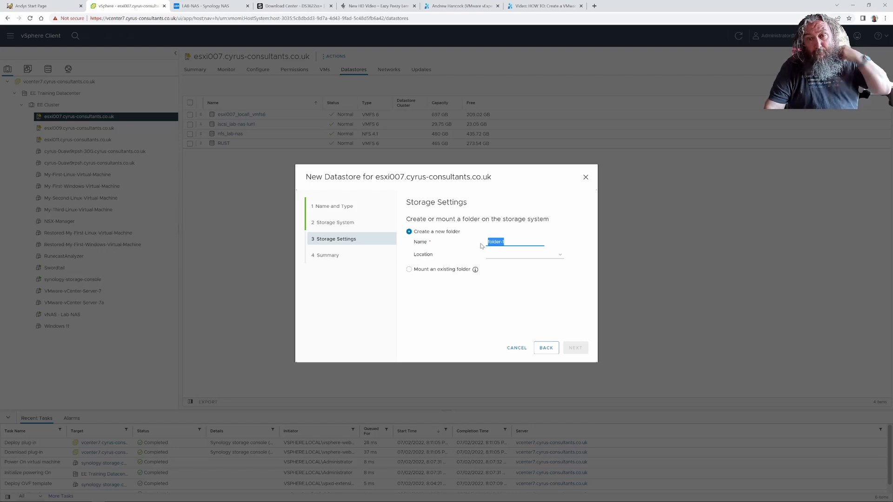
text(VMwa)
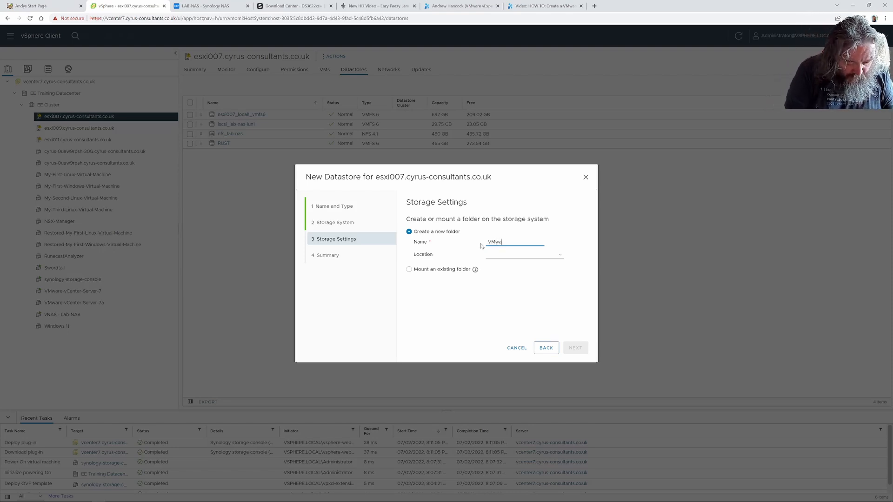
text(reVM)
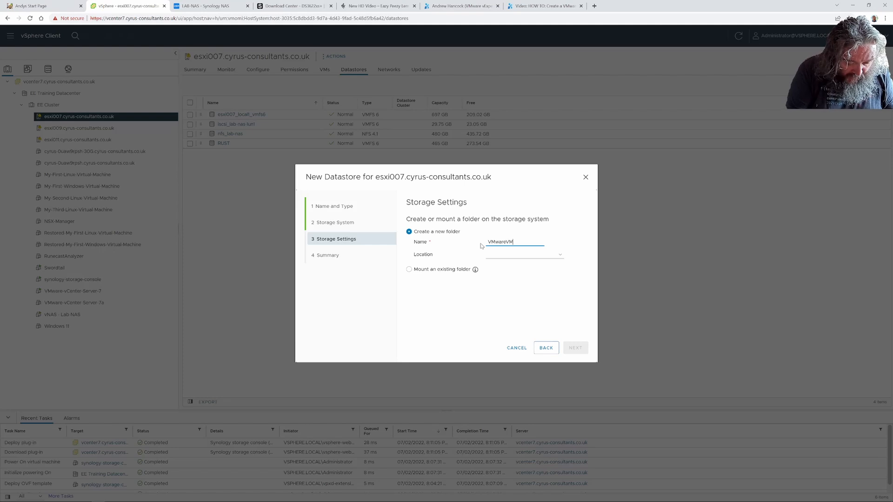
text(s2)
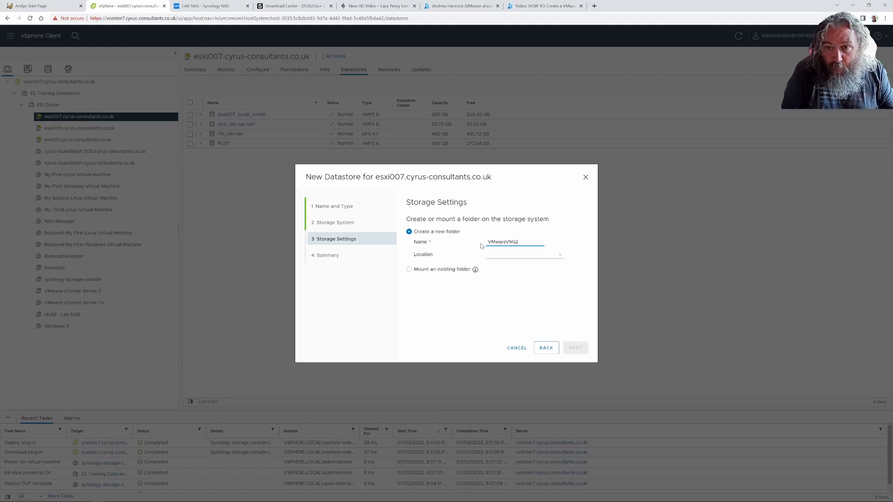
Step: Place the new folder on Volume 2 and finish creating the datastore
click(560, 255)
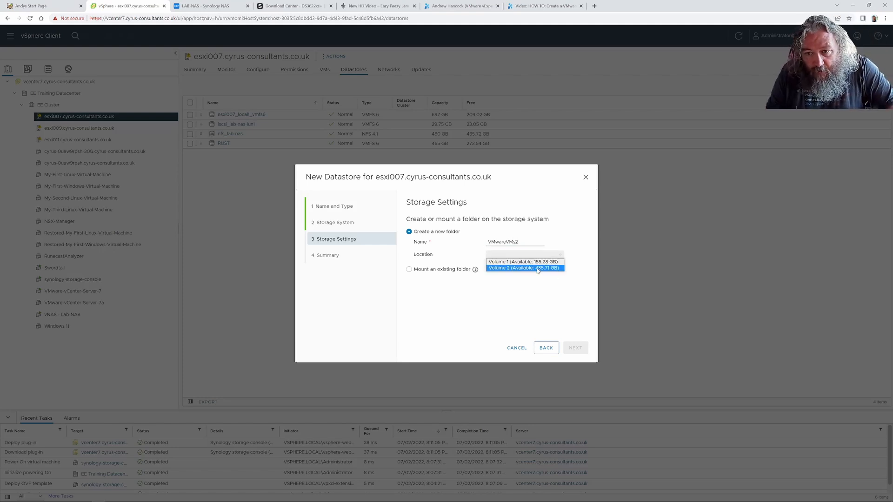
click(538, 269)
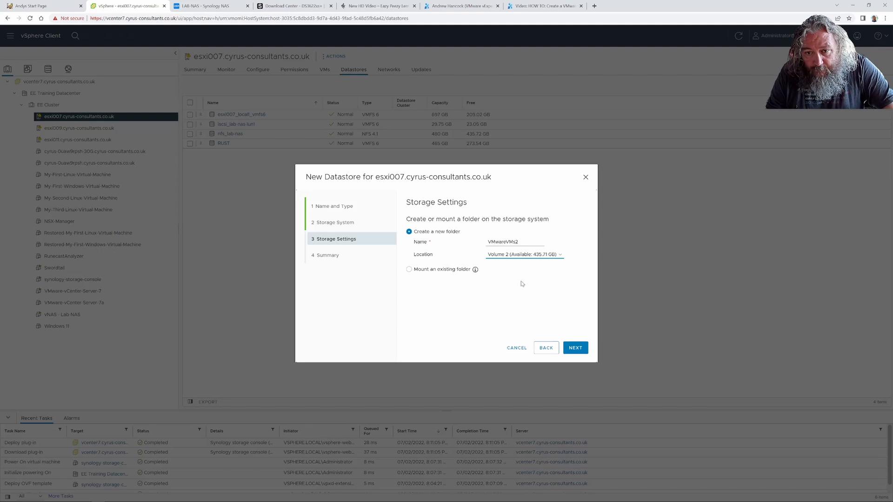
click(575, 348)
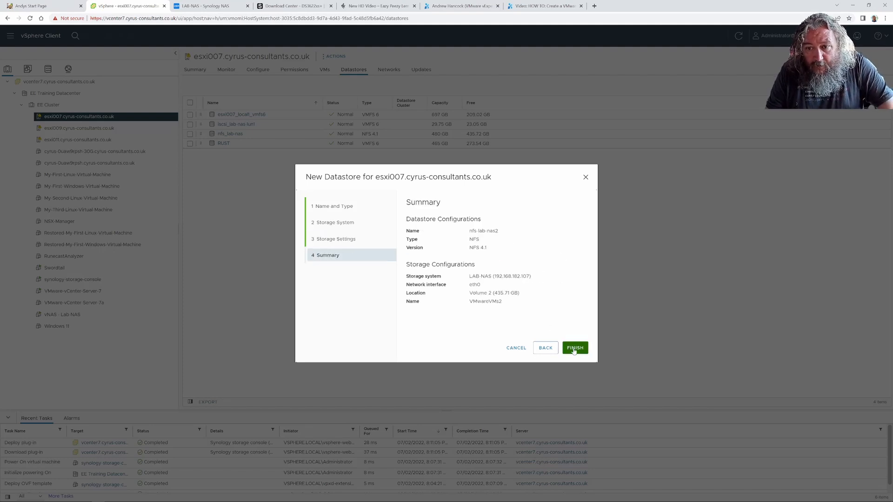
click(575, 350)
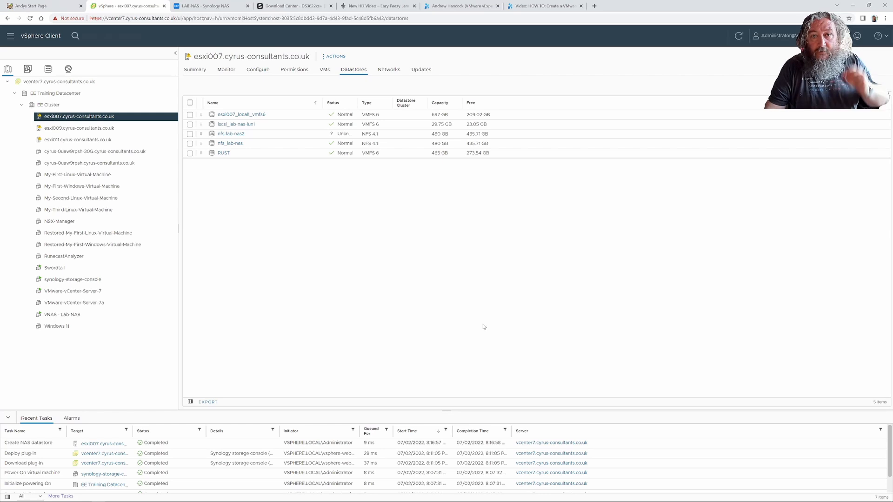
Step: Open the nfs-lab-nas2 datastore and check its files and the hosts connected to it
click(234, 135)
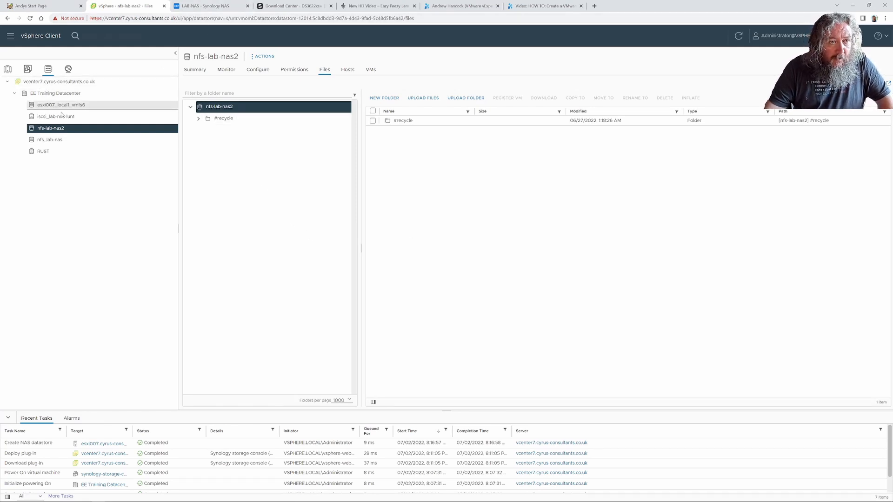
click(7, 68)
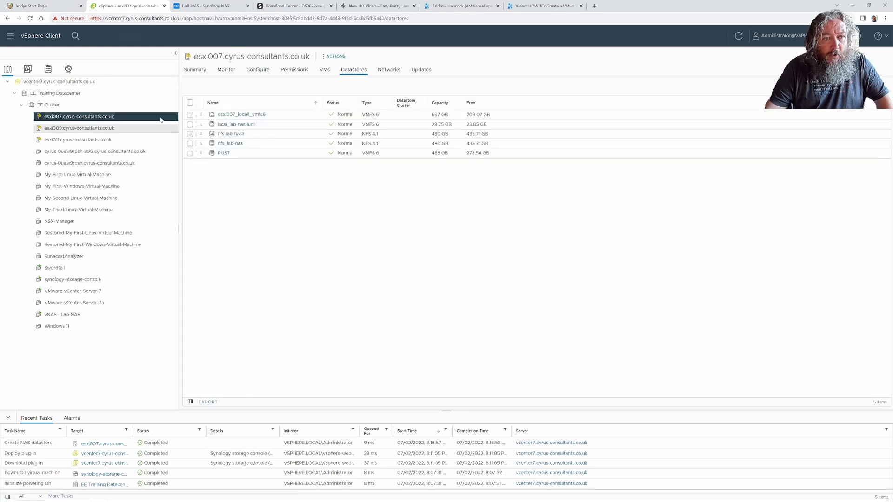
click(234, 134)
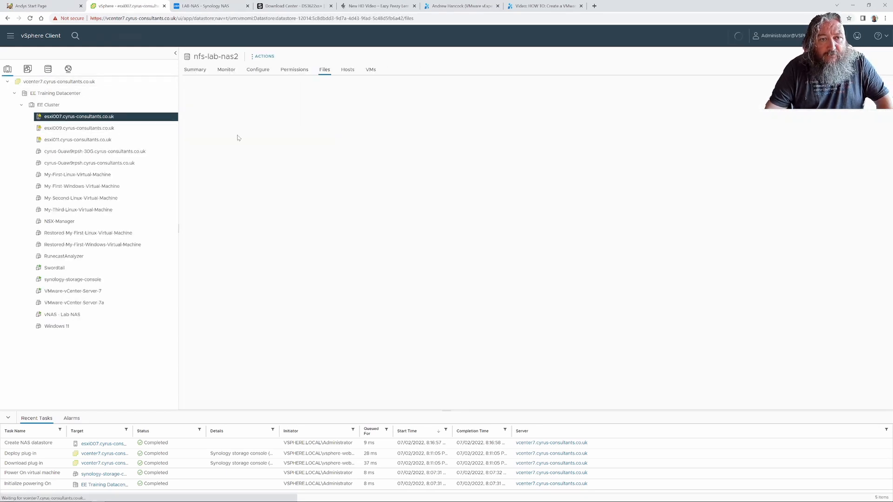
click(352, 74)
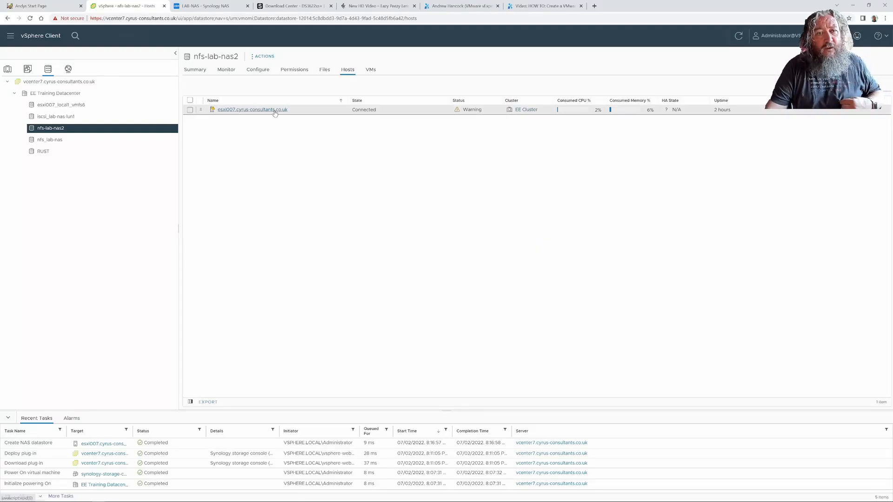
Step: Mount the nfs-lab-nas2 datastore to the additional hosts esxi009 and esxi011
click(263, 56)
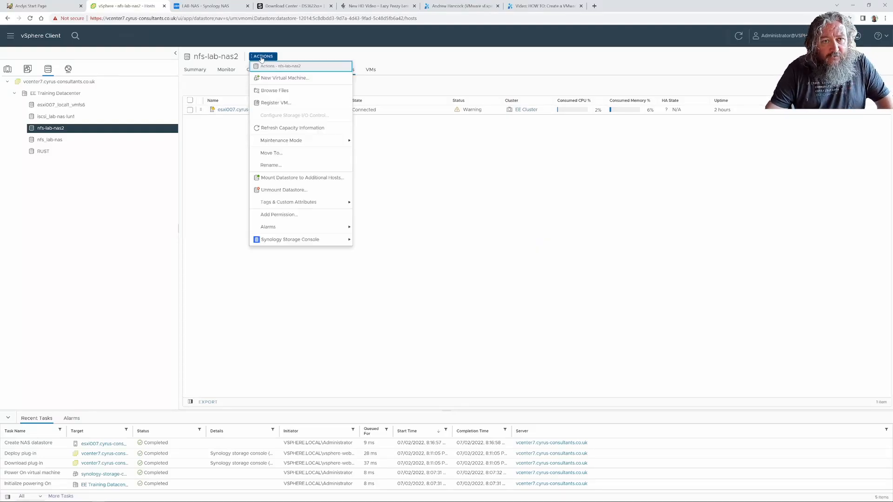
click(290, 178)
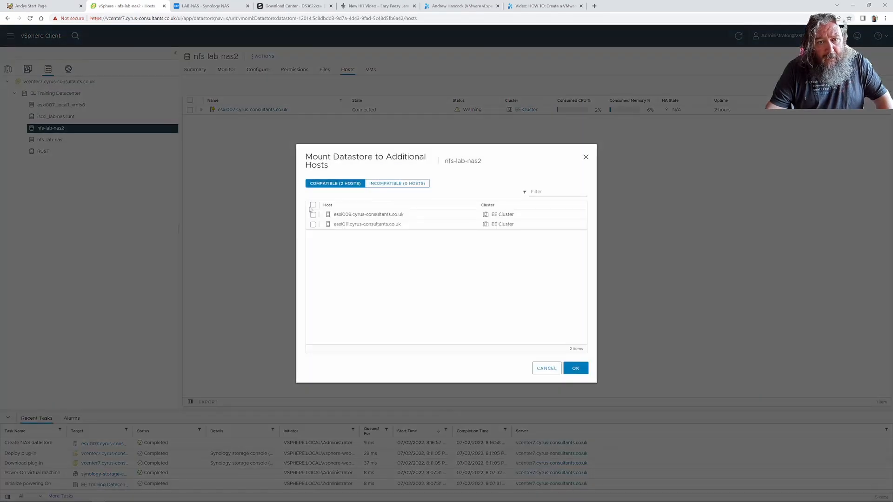
click(313, 205)
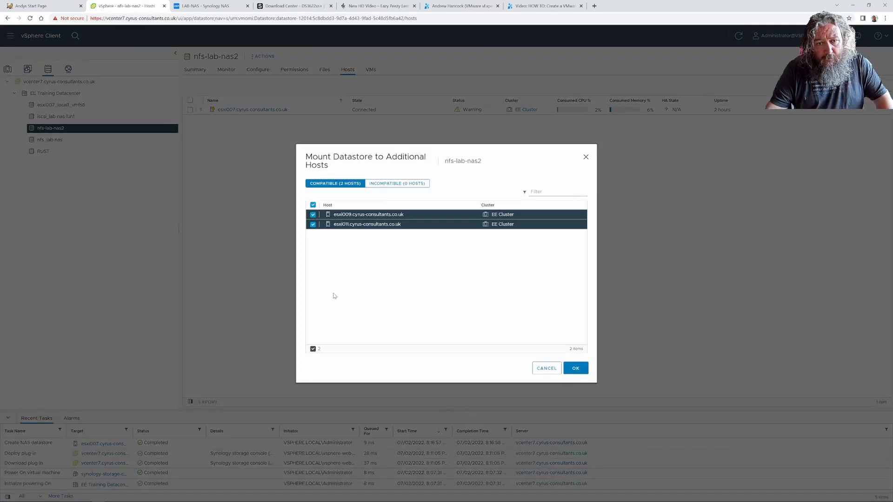
click(580, 369)
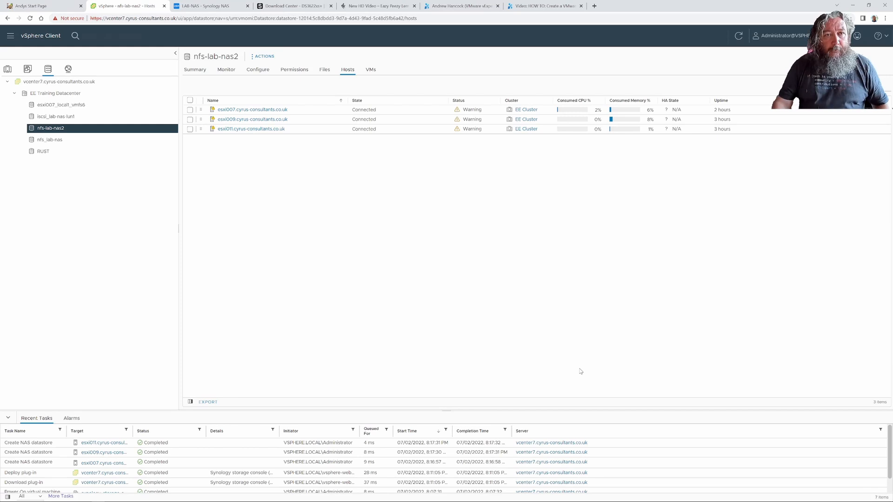
Step: Switch to the LAB-NAS Synology DSM page and check the general settings and NFS permissions of the VMwareVMs2 shared folder
click(217, 6)
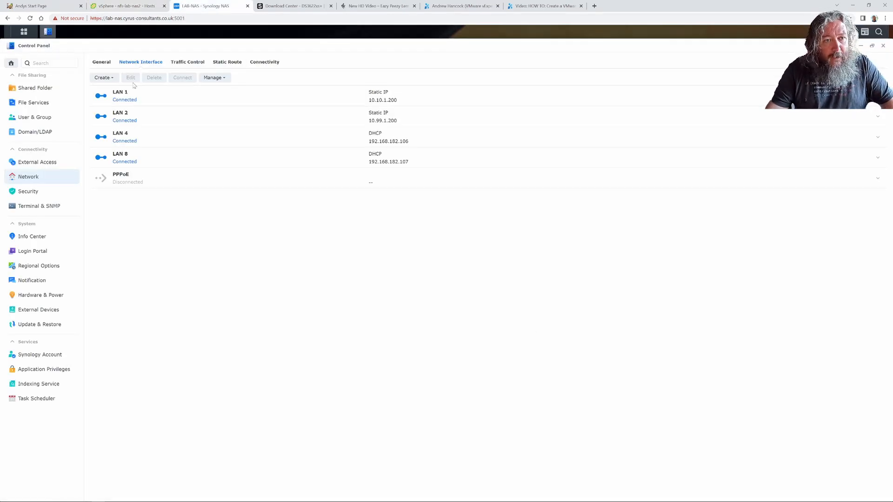
click(32, 89)
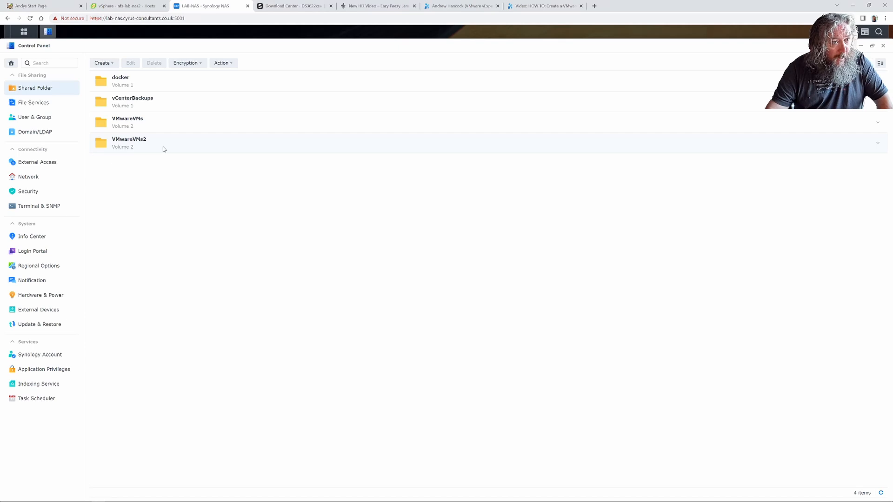
click(133, 140)
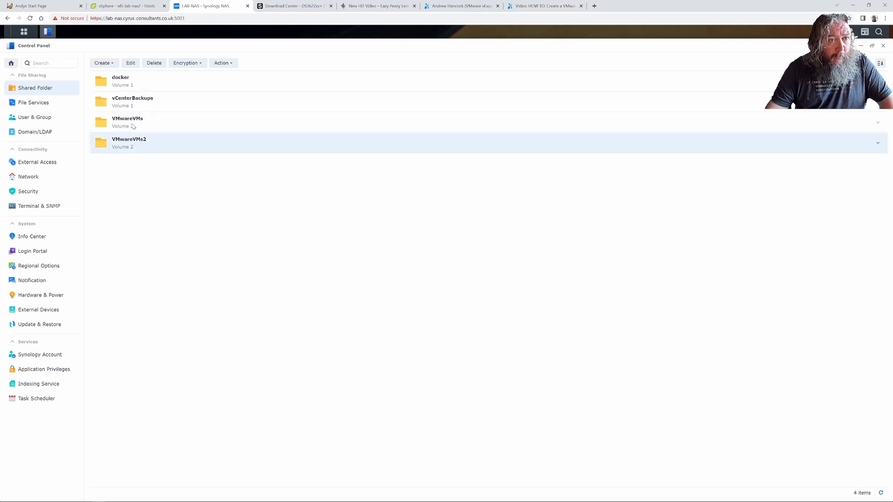
click(130, 63)
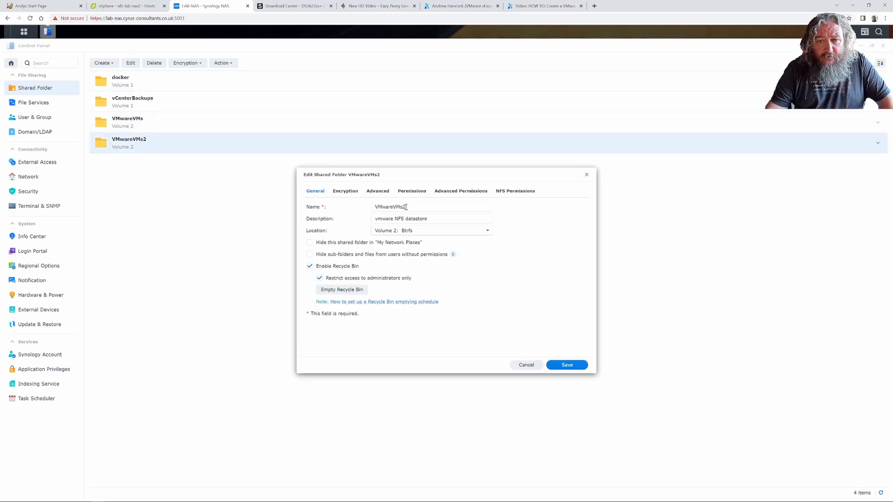
click(510, 195)
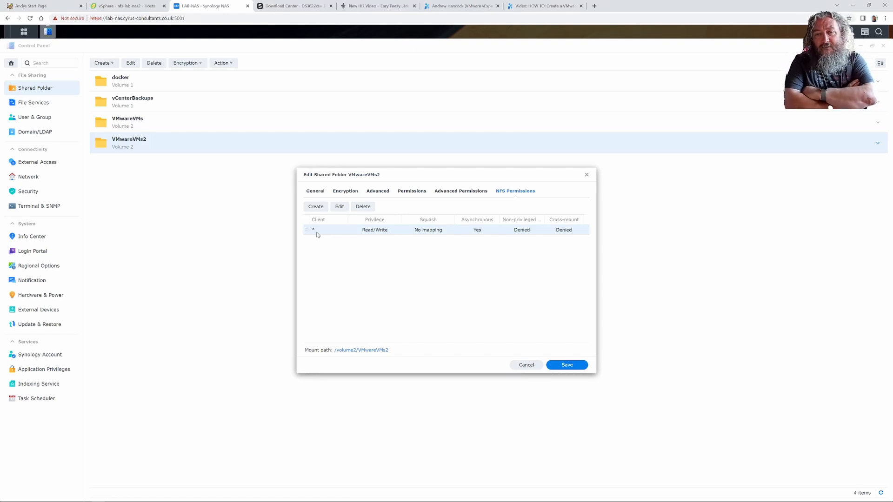
click(535, 364)
Step: Check the general settings and NFS permissions of the VMwareVMs shared folder for comparison, leaving them unsaved
click(137, 120)
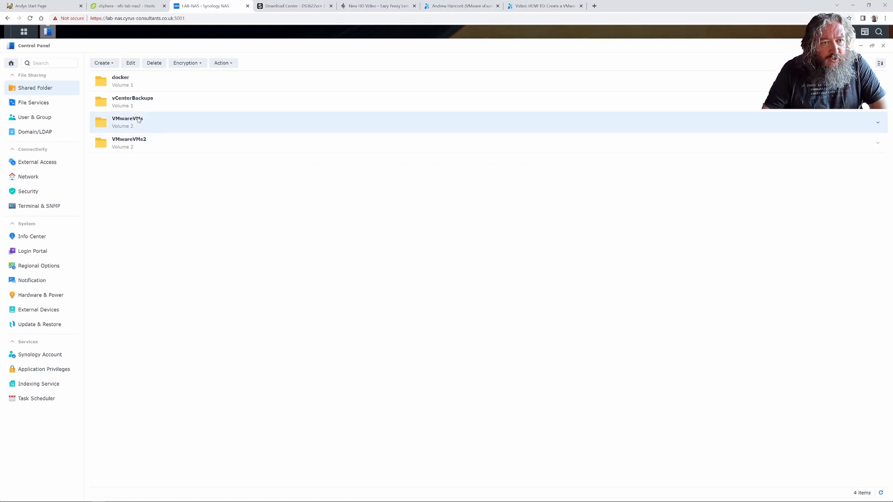
click(131, 64)
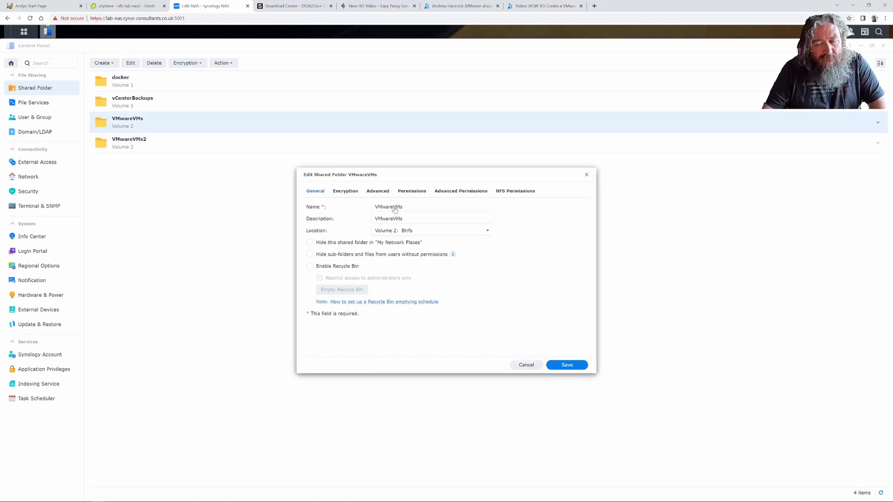
click(520, 192)
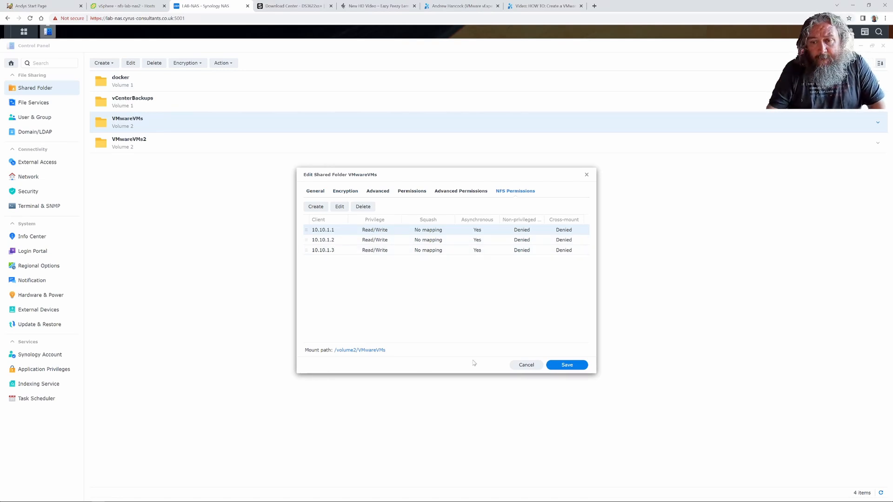
click(522, 367)
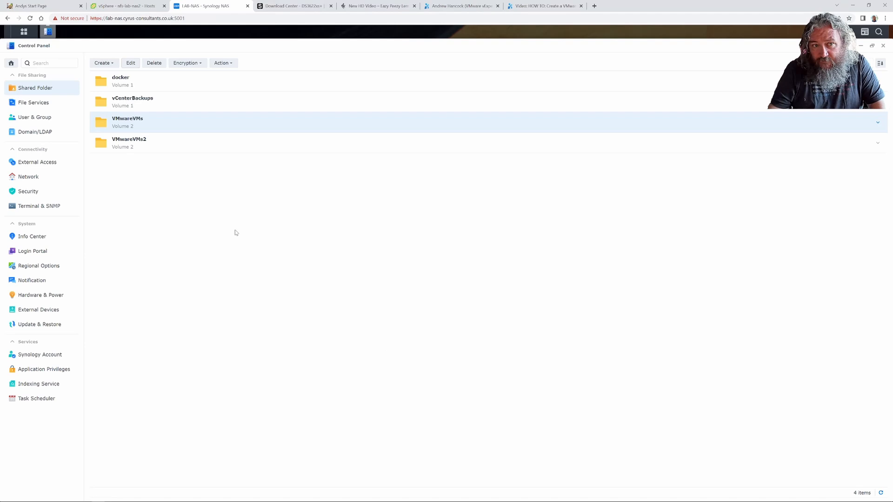
Step: Review the NFS, advanced and user permissions, the advanced and encryption options and the general settings of the VMwareVMs2 shared folder
click(141, 152)
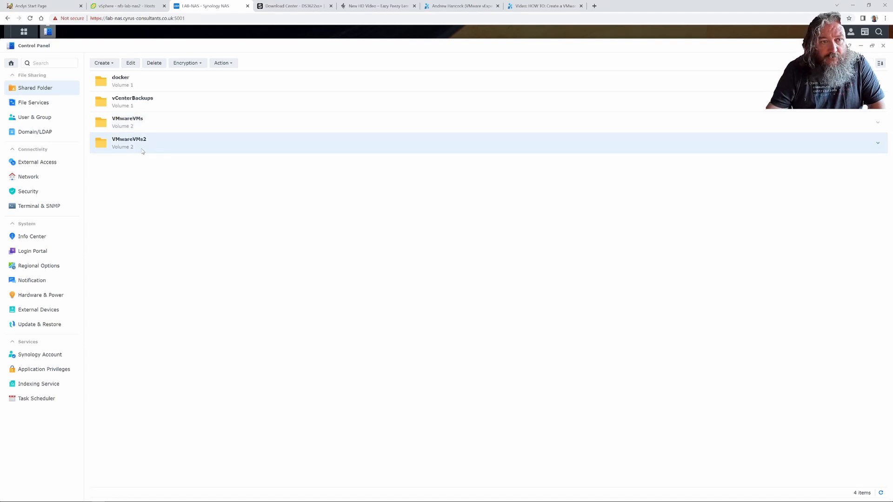
click(132, 63)
click(525, 195)
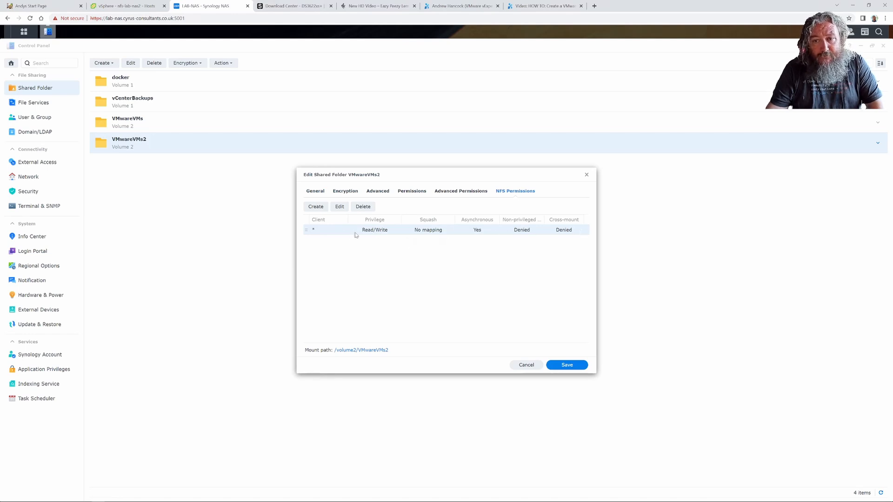
click(458, 193)
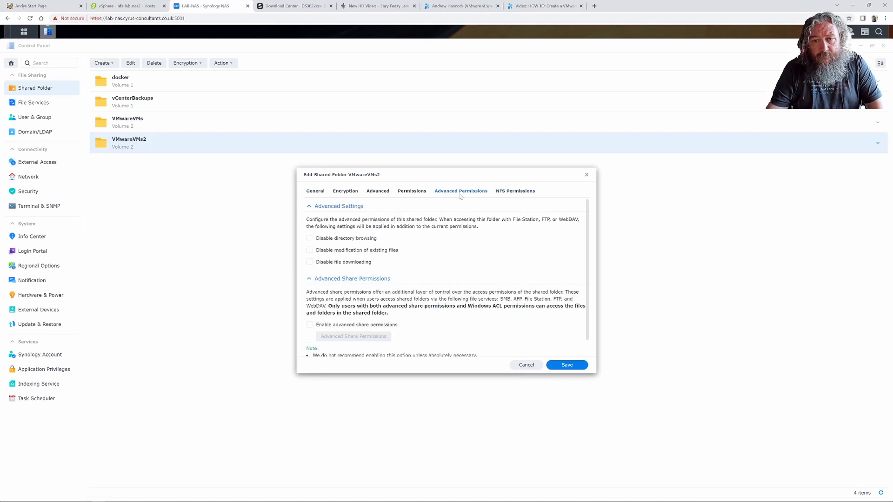
scroll(388, 270, down, 1)
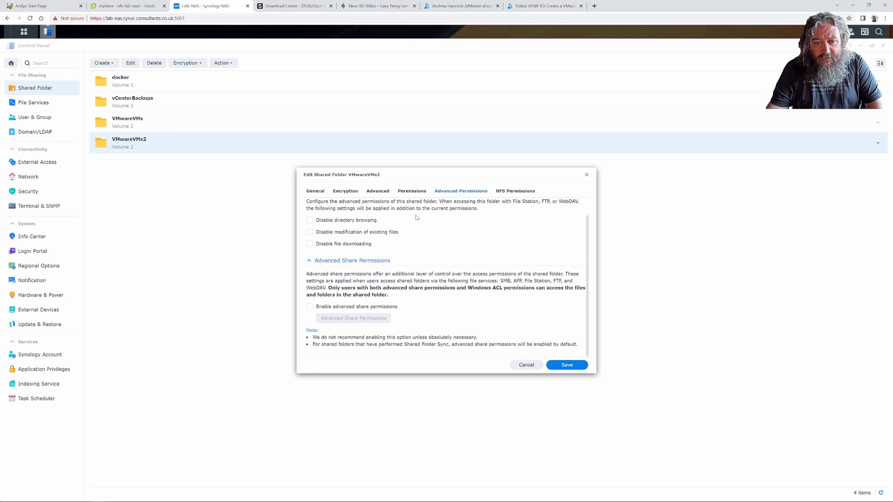
click(417, 195)
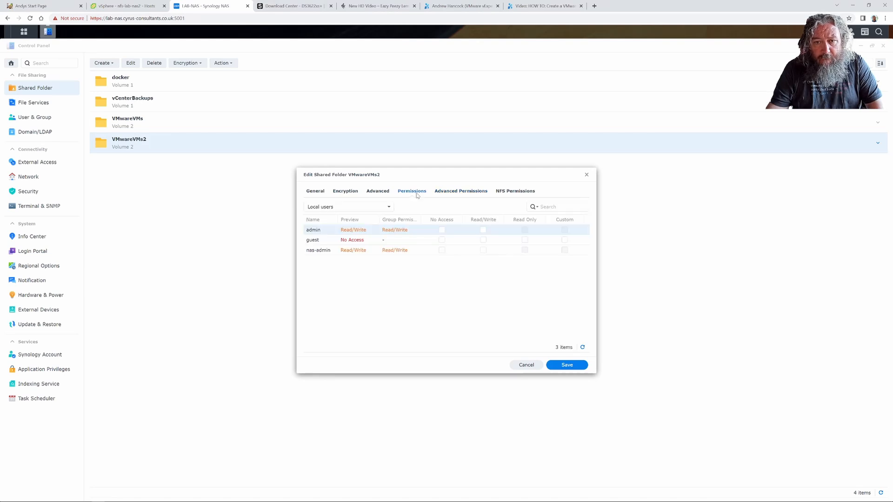
click(379, 192)
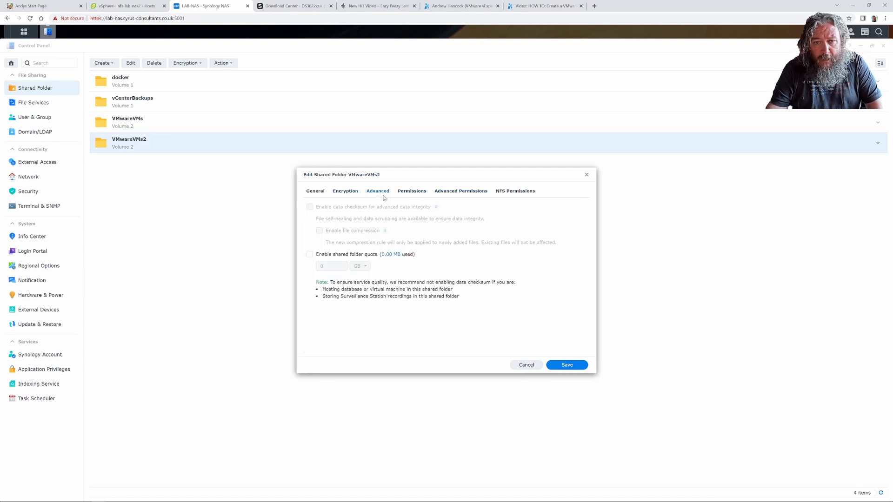
click(349, 194)
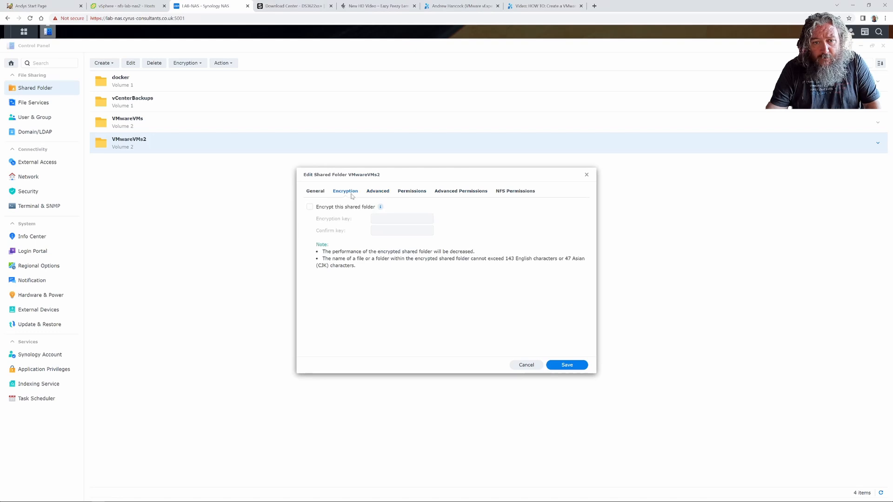
click(311, 195)
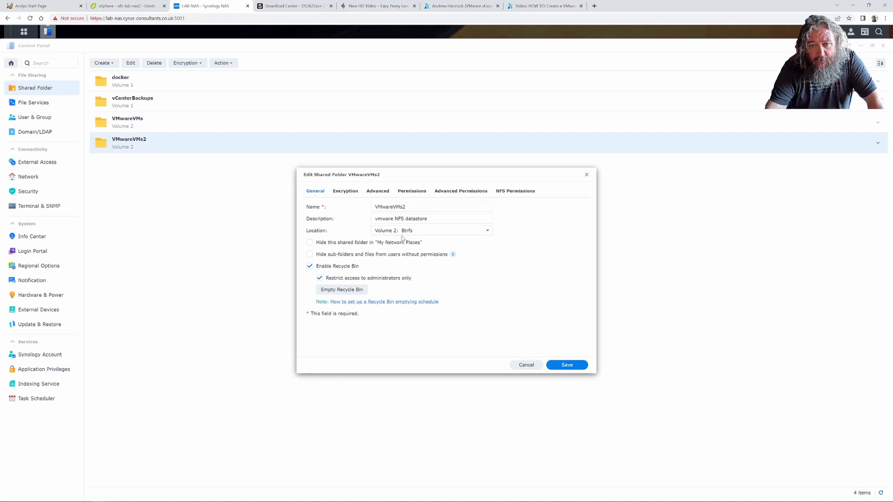
Step: Close the VMwareVMs2 settings unsaved and, back in the vSphere Client, start a new Synology Storage Console datastore for host esxi009
click(526, 365)
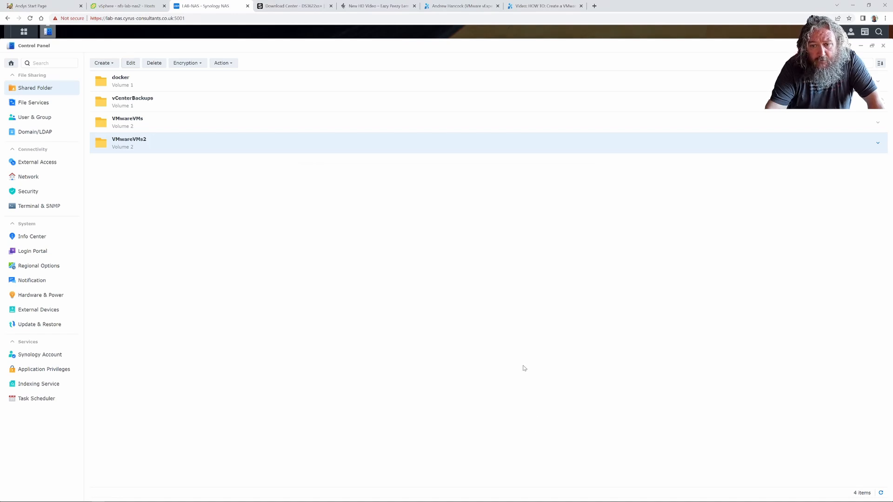
click(140, 6)
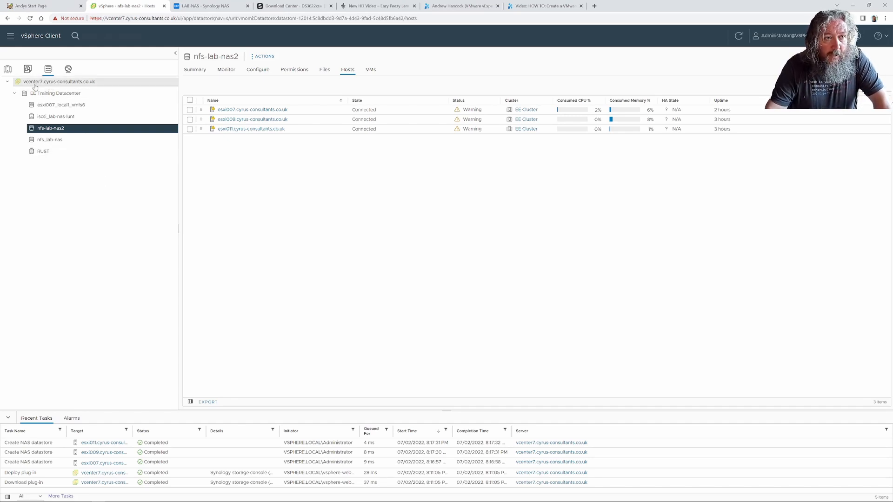
click(9, 72)
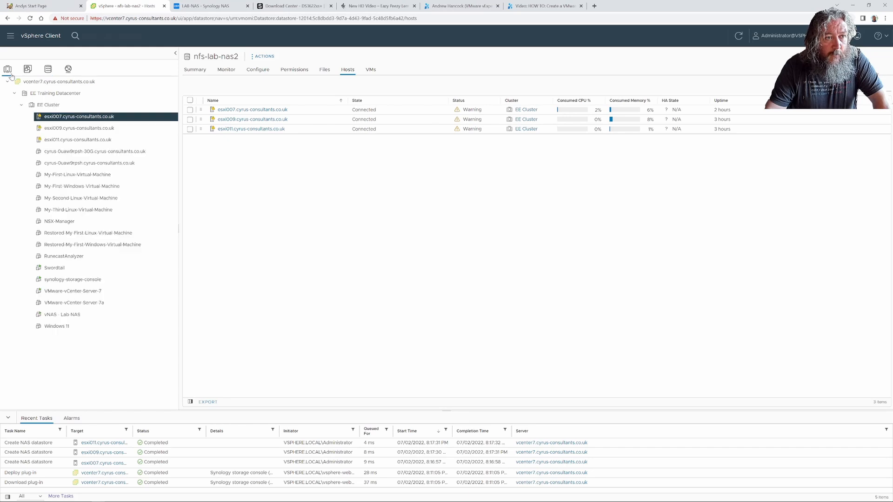
click(78, 130)
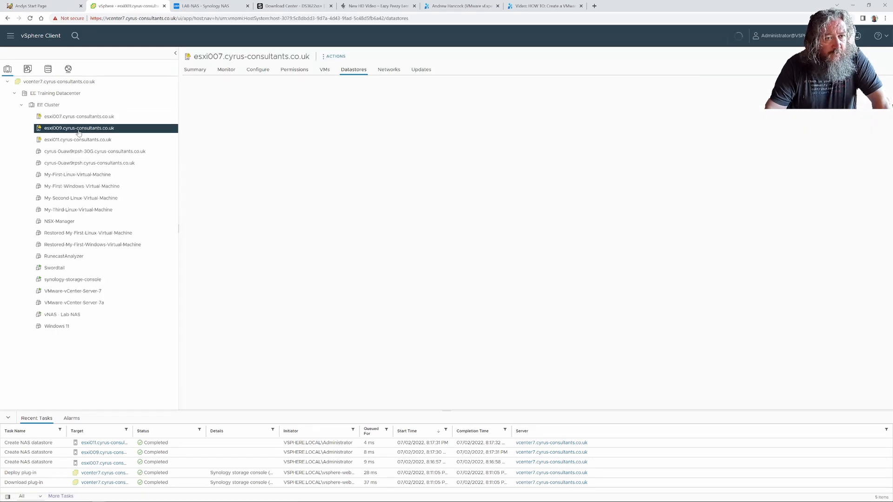
right_click(78, 133)
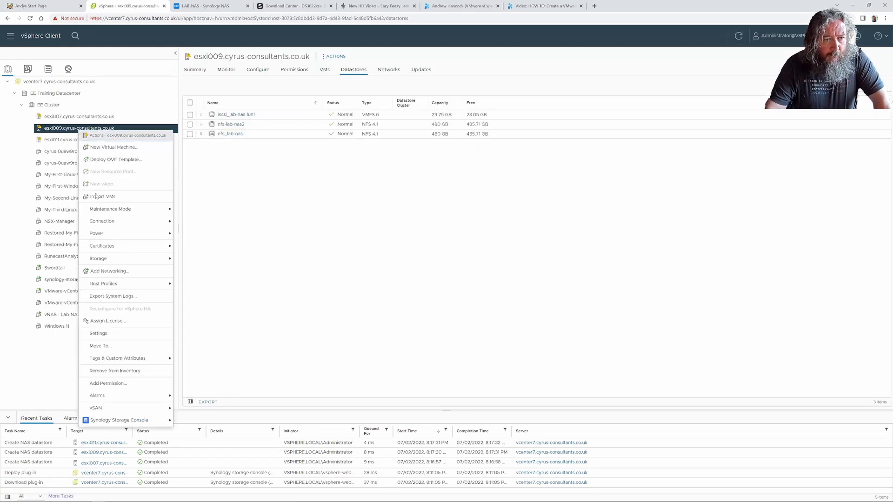
mouse_move(146, 425)
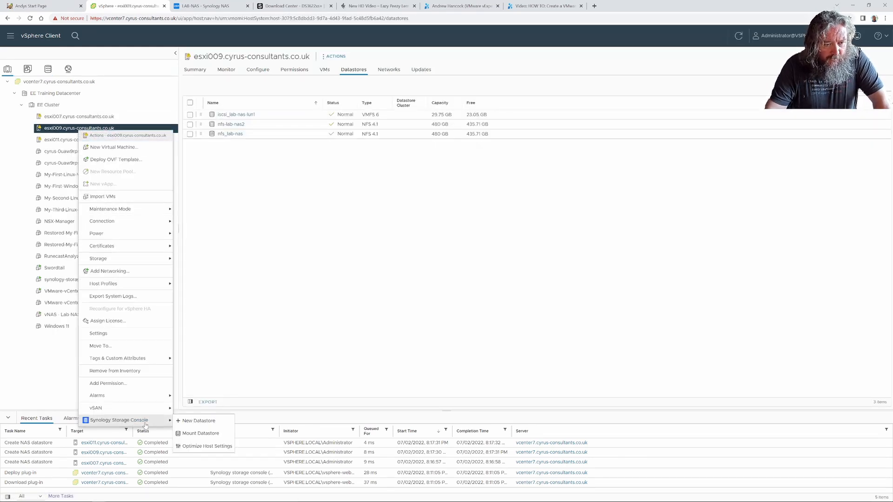
click(188, 424)
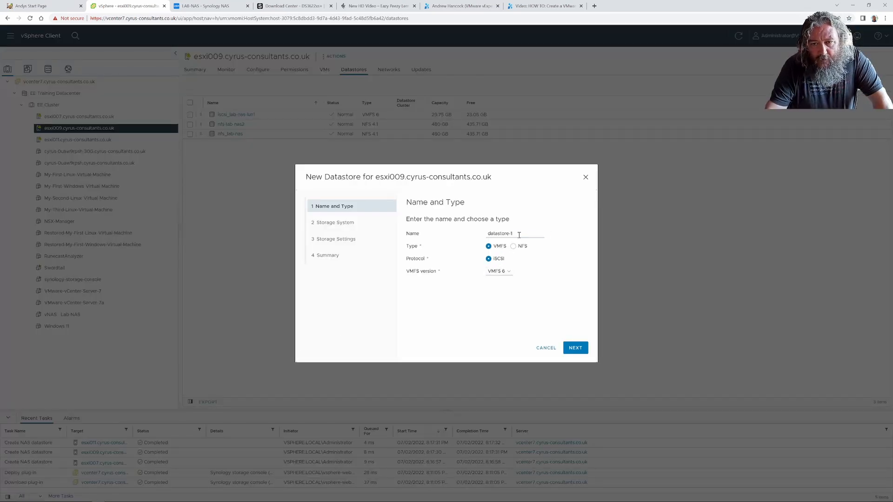
Step: Name the datastore iscsi-lab-nas-lun2, keep type VMFS over iSCSI with version VMFS 6, and continue to the storage system settings
drag(519, 234, 477, 240)
key(BackSpace)
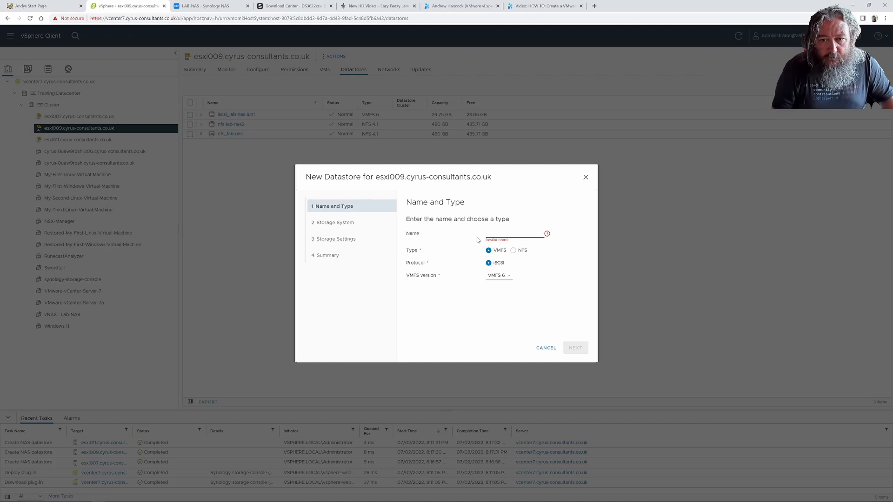
text(is)
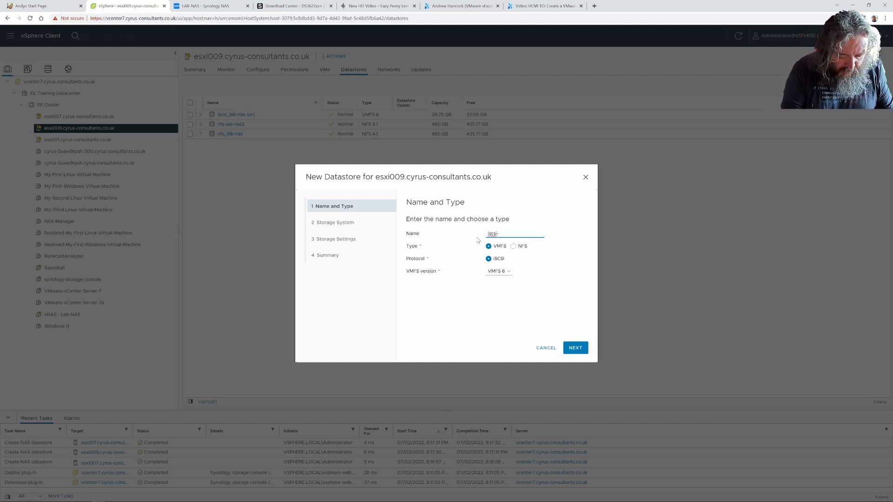
text(csi_)
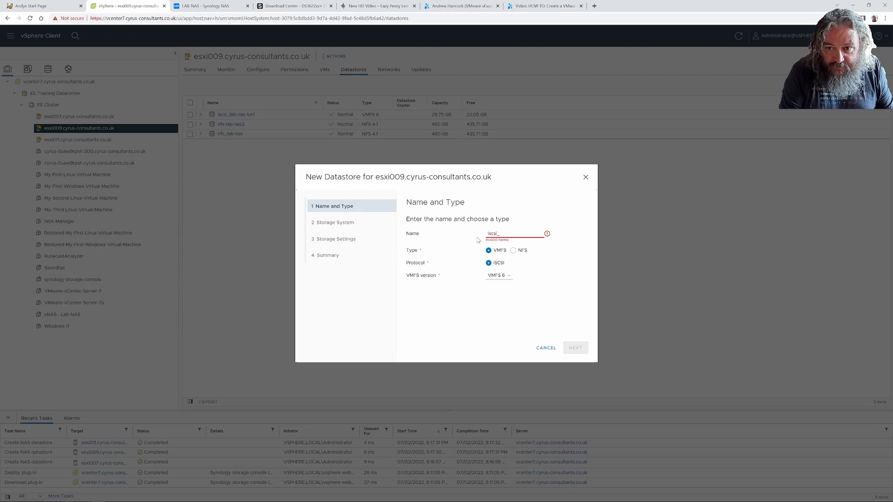
key(BackSpace)
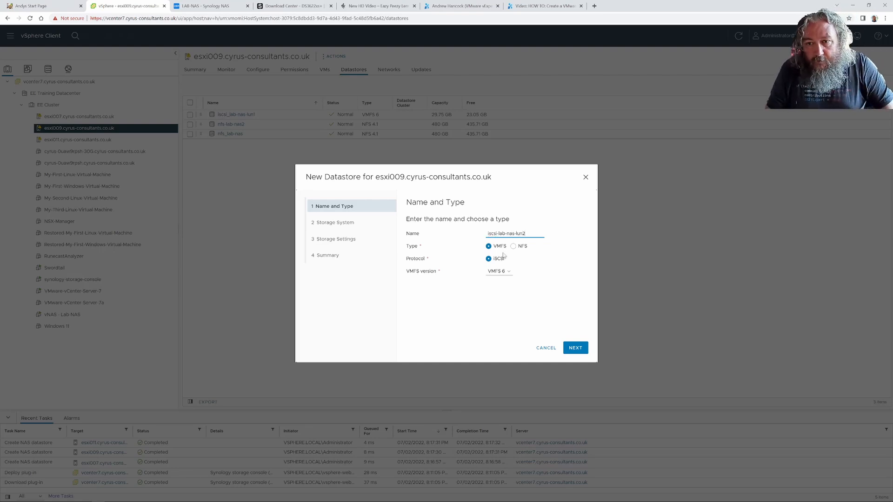
click(503, 275)
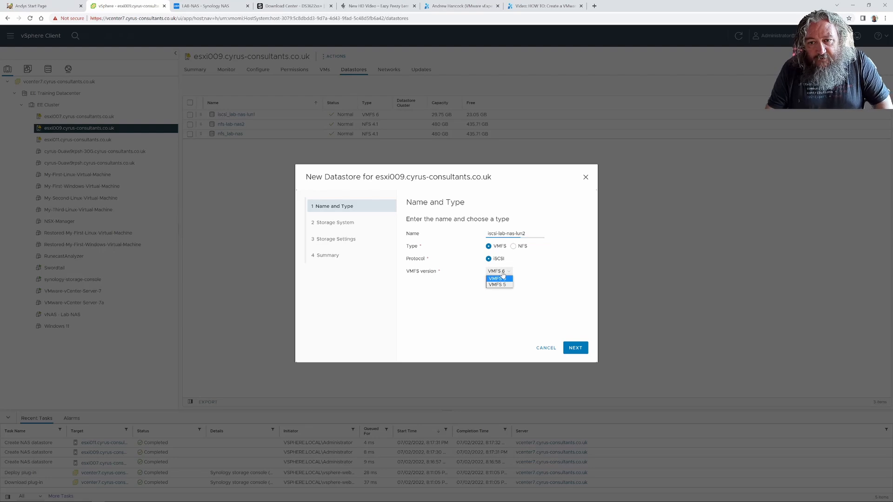
click(499, 278)
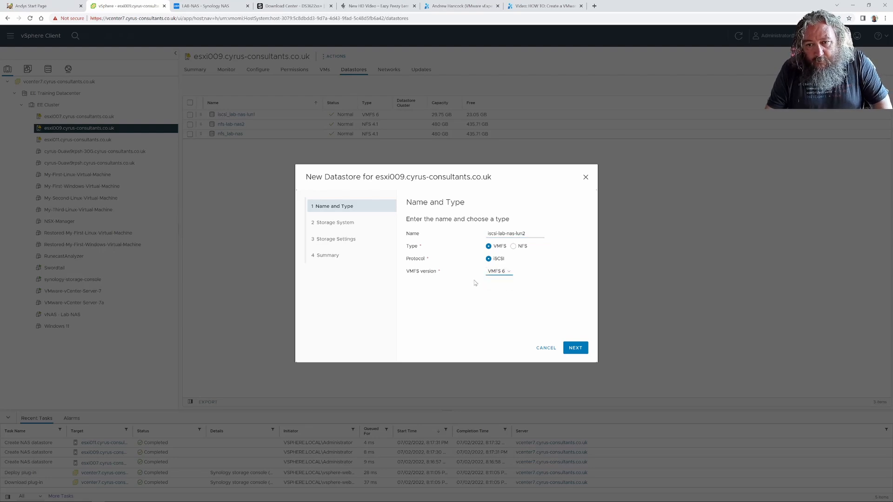
click(576, 352)
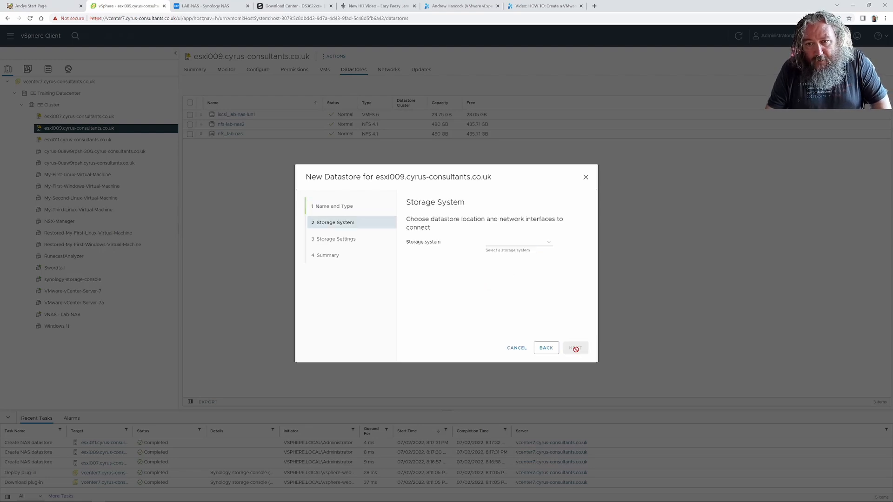
Step: Choose LAB-NAS as the storage system and connect through its eth1 interface (10.99.1.200)
click(551, 246)
click(539, 255)
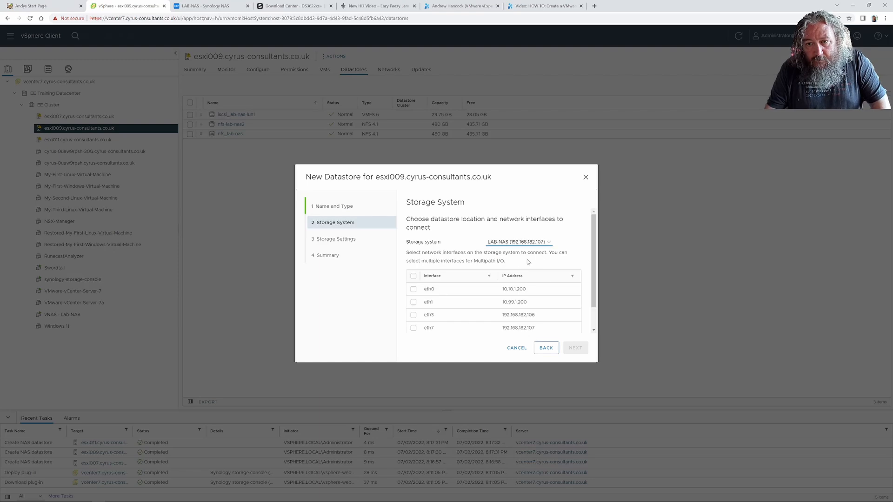
click(414, 305)
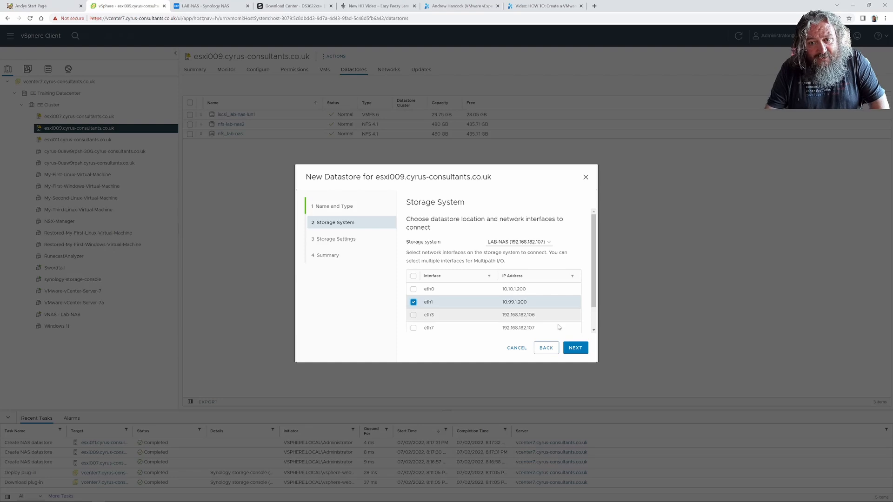
click(575, 348)
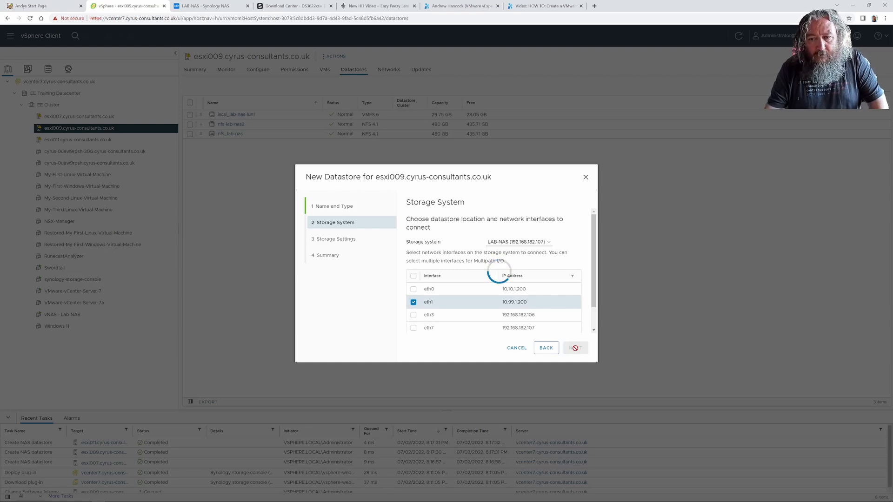
Step: Set up a 30 GB LUN on Volume 1 with Thick Provisioning, review the summary and finish creating the datastore
click(561, 239)
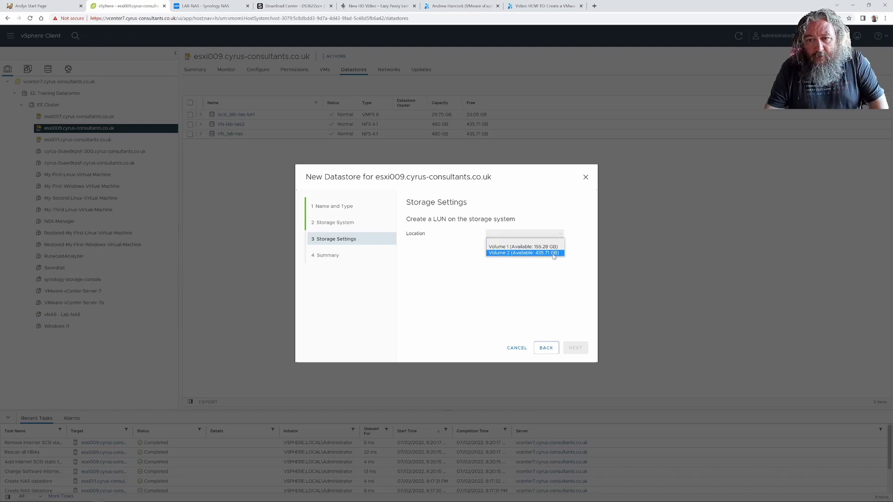
click(525, 247)
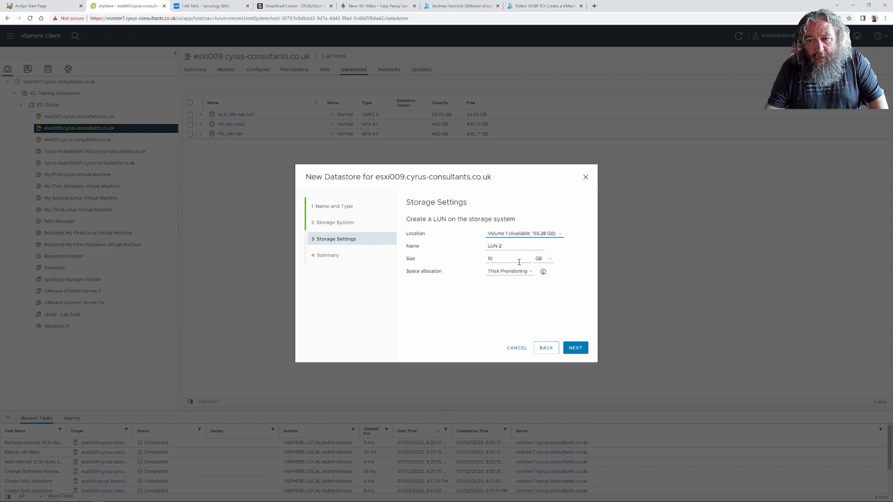
drag(518, 261, 473, 264)
text(30)
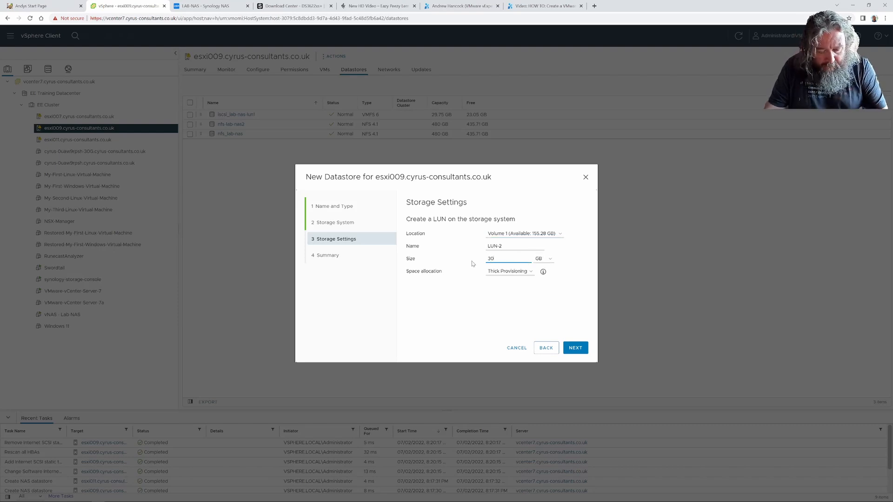
click(531, 272)
click(521, 284)
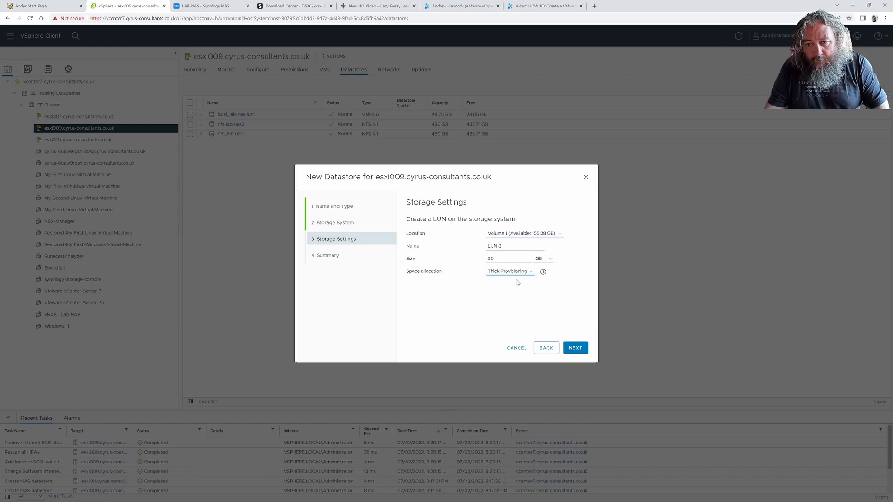
click(576, 348)
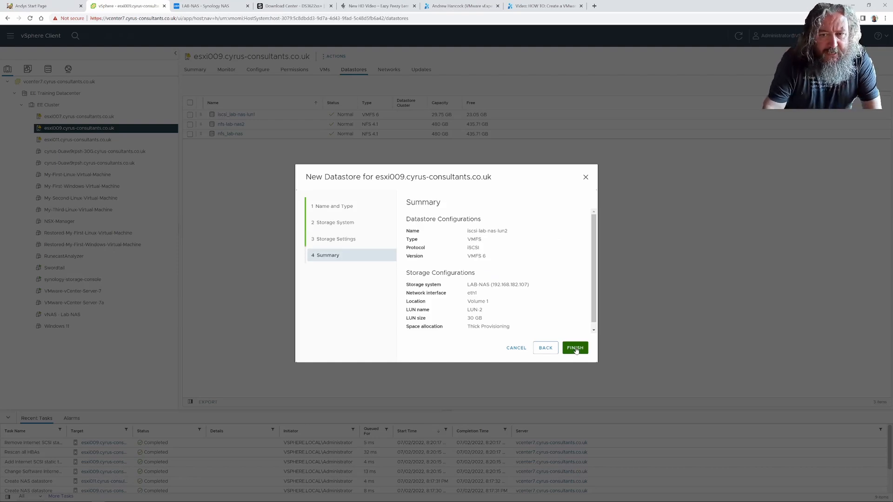
scroll(567, 332, down, 1)
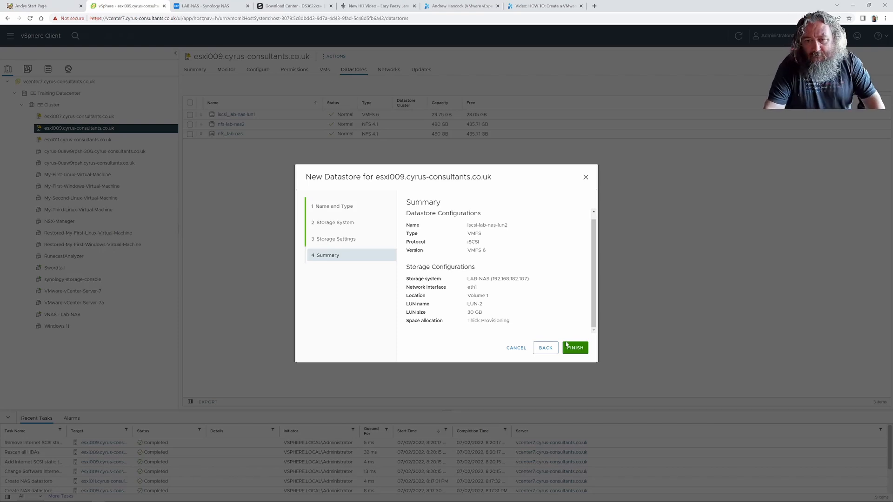
click(571, 348)
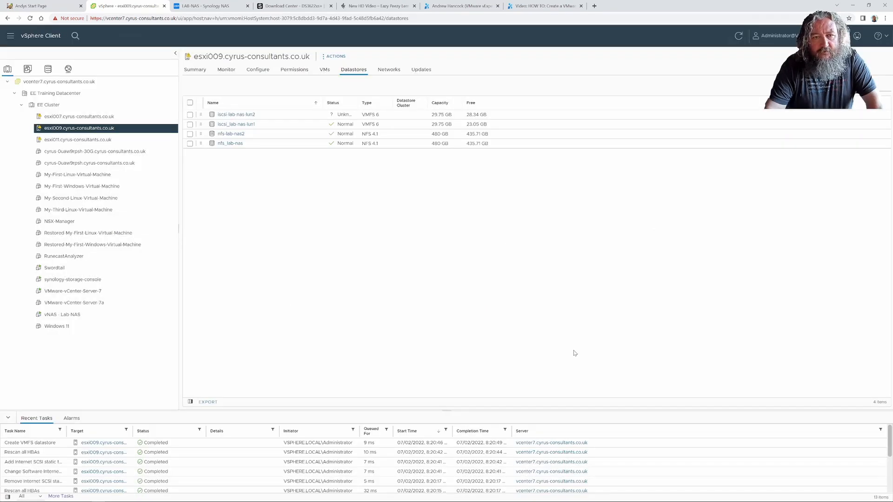
Step: Check which hosts are connected to the iscsi-lab-nas-lun2 datastore and look through its available actions
click(241, 114)
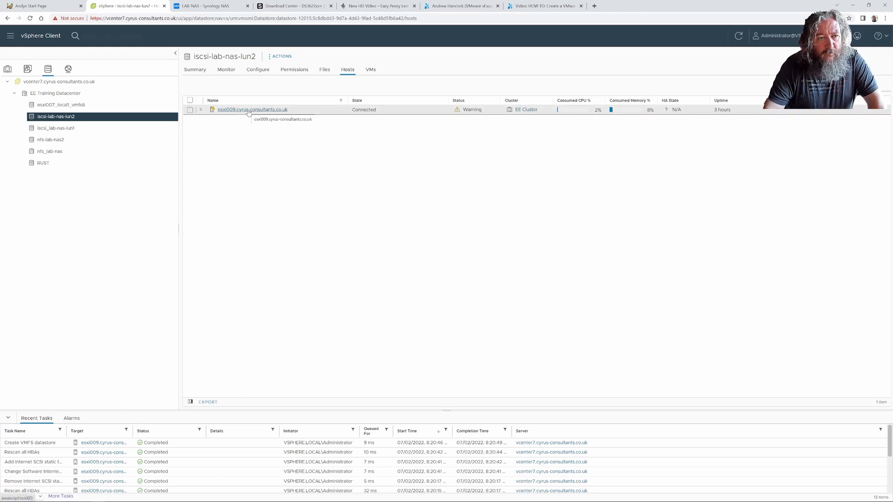
click(284, 57)
click(400, 175)
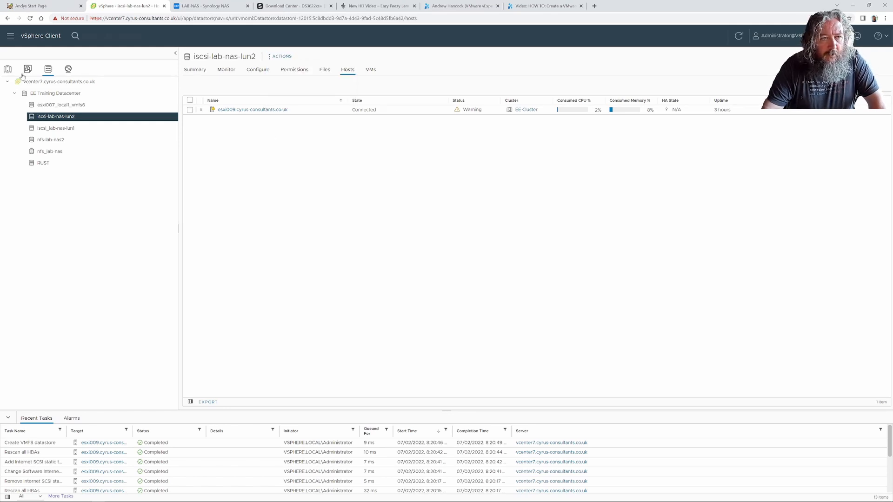
Step: Compare the storage devices of hosts esxi009, esxi007 and esxi011 to see which ones have the new Synology iSCSI disk
click(8, 69)
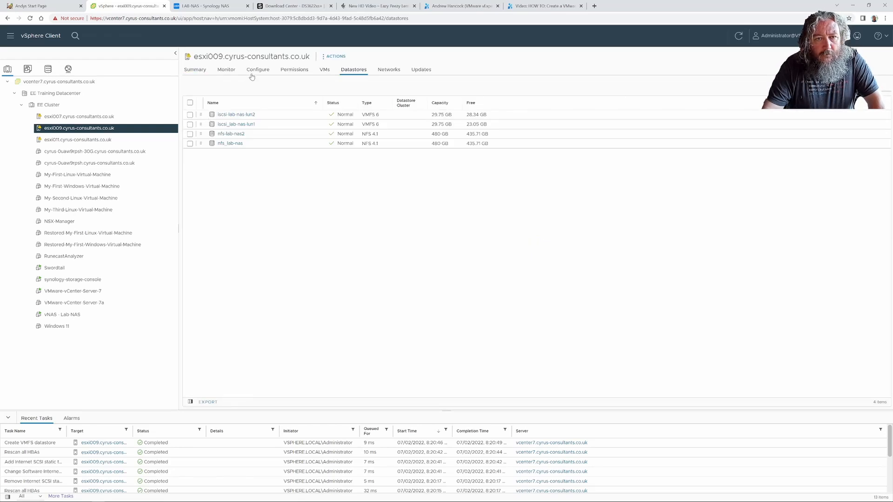
click(196, 71)
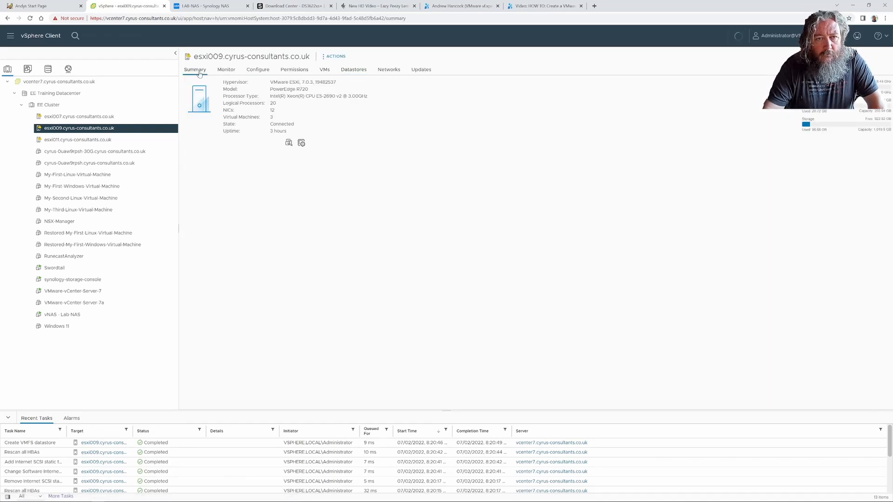
click(258, 69)
click(228, 105)
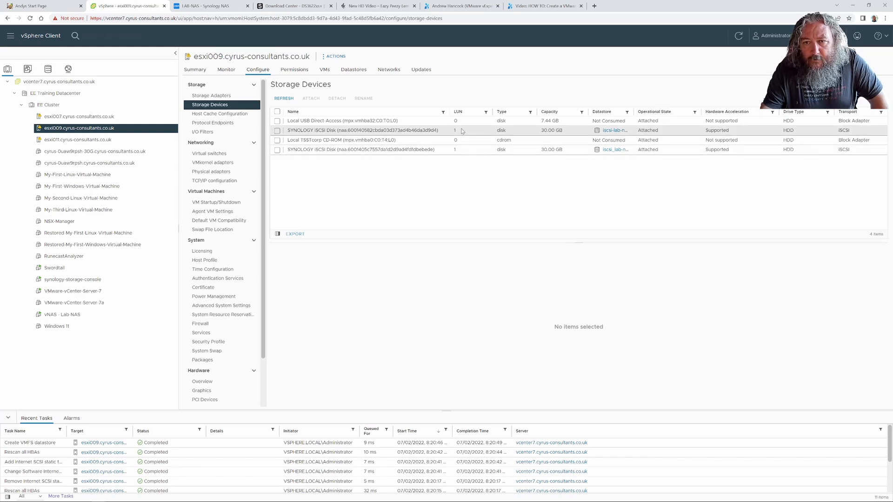
click(77, 117)
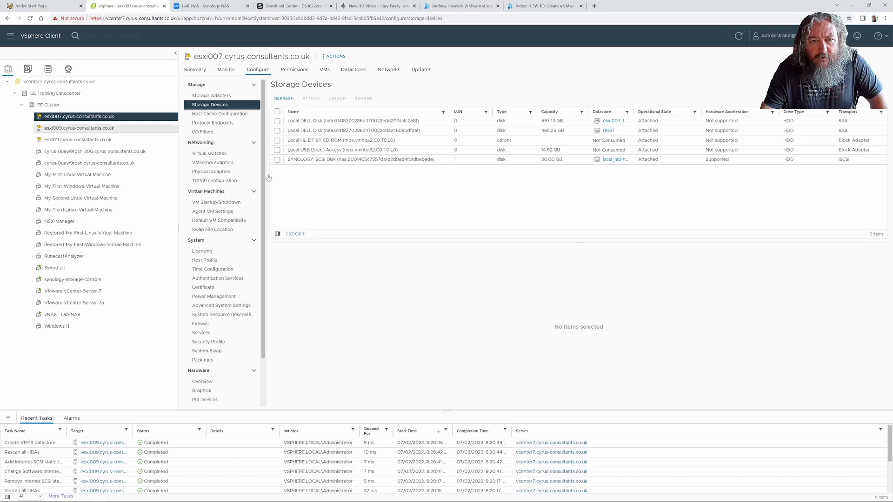
click(96, 140)
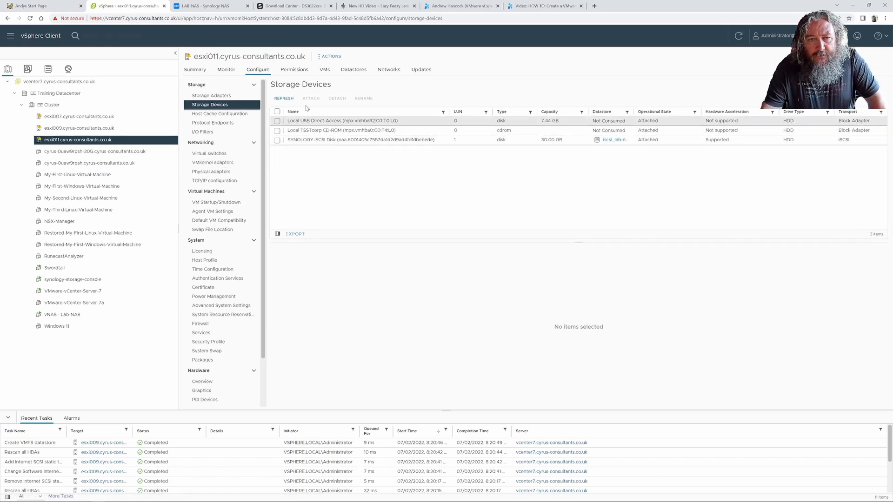
click(334, 57)
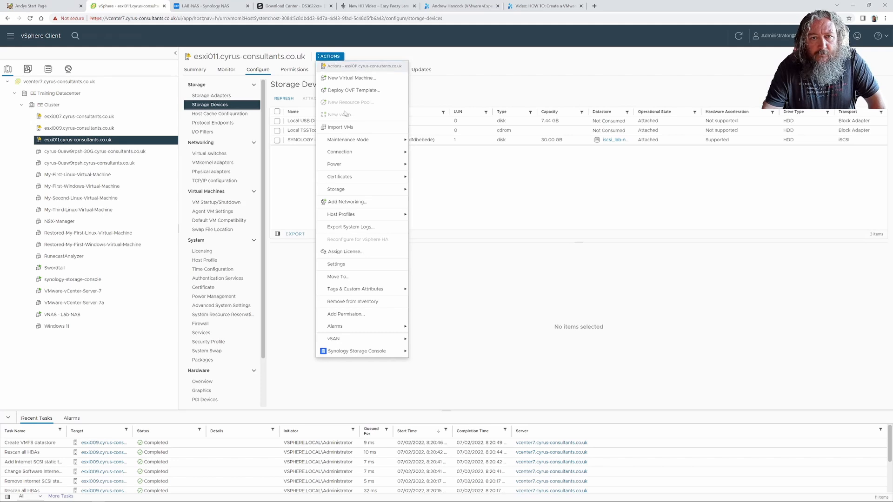
click(457, 198)
Step: Switch to the LAB-NAS Synology DSM page and open SAN Manager
click(225, 7)
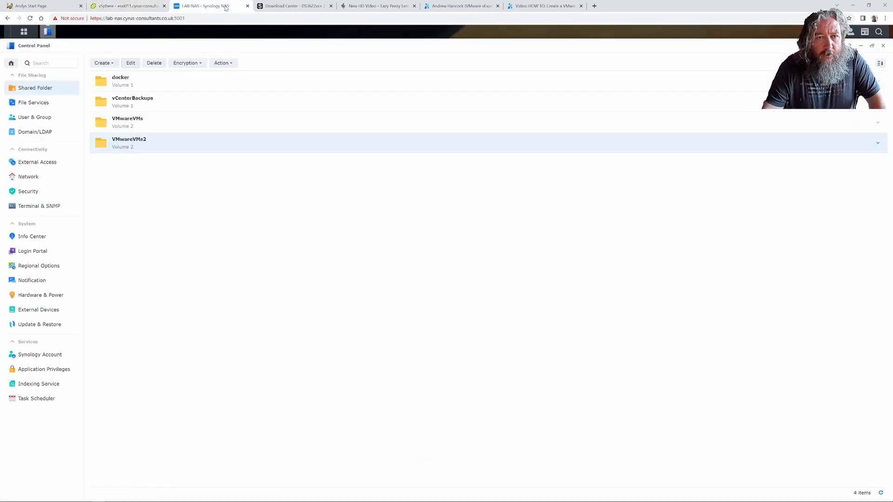
click(24, 32)
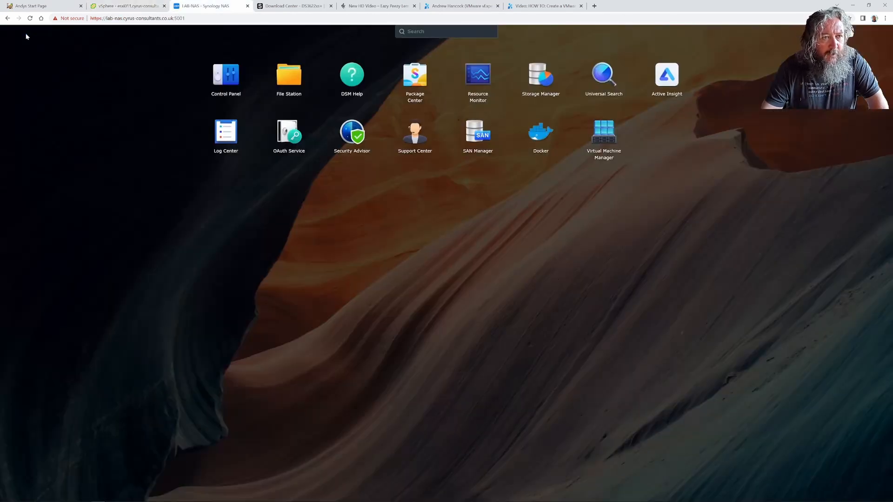
click(474, 139)
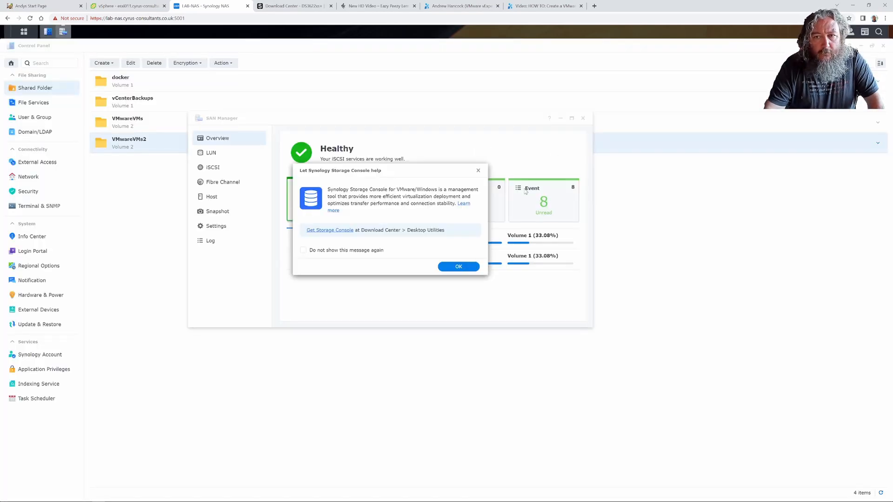
Step: Dismiss the Storage Console tip and review the LUN and iSCSI target status in the SAN Manager overview
click(467, 268)
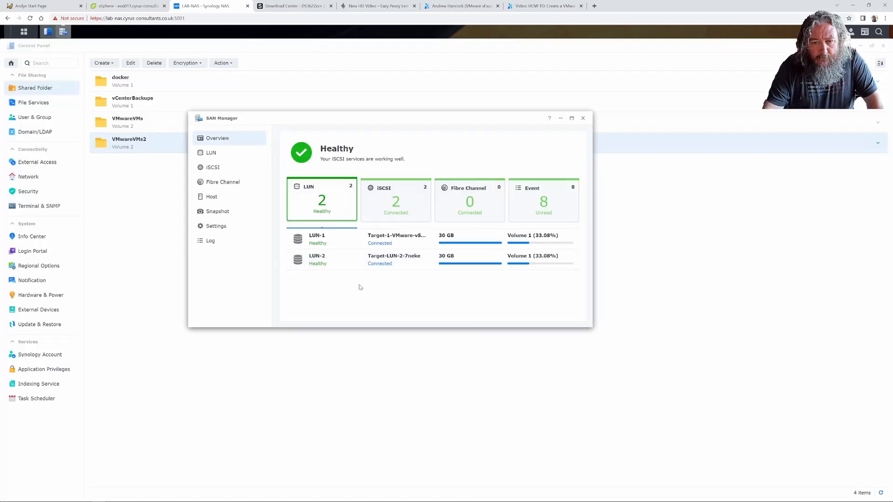
click(323, 268)
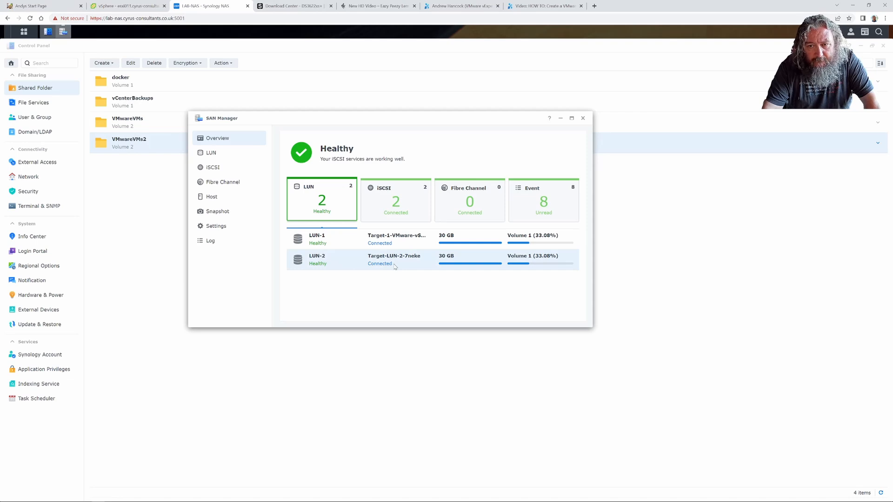
click(404, 220)
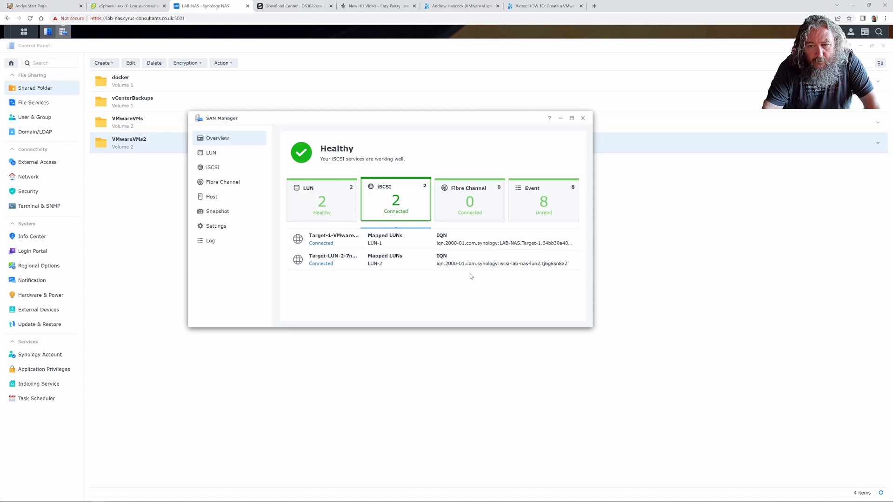
click(332, 219)
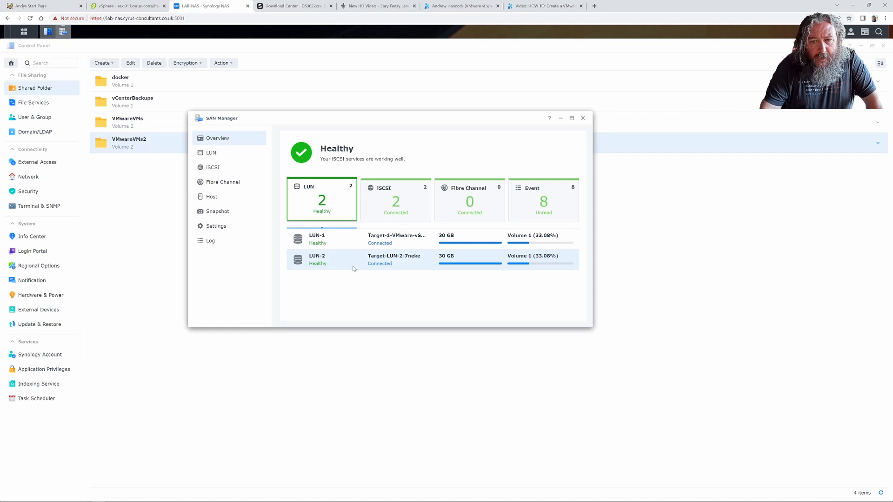
Step: Inspect the permission and mapping settings of LUN-2, leaving them without saving
click(214, 156)
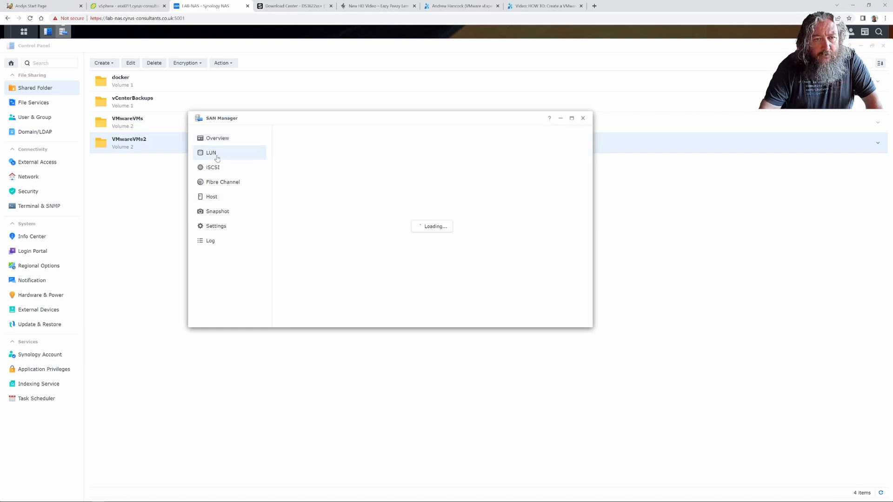
click(342, 183)
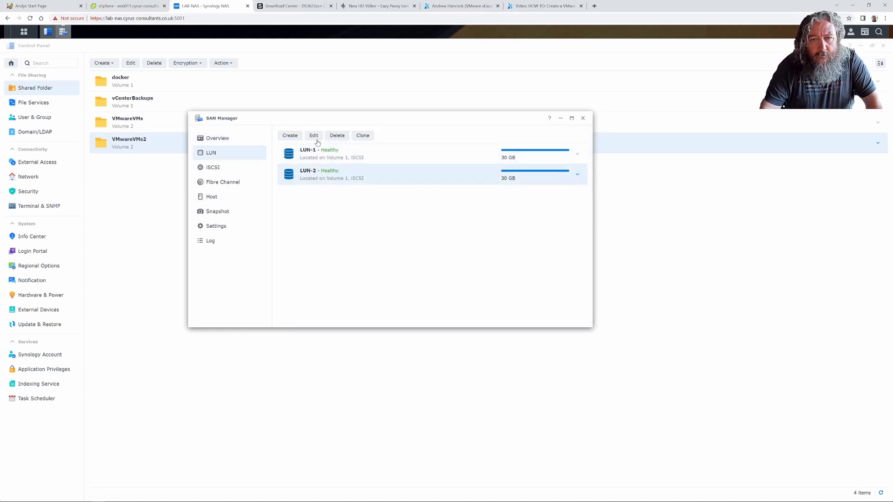
click(316, 139)
click(362, 166)
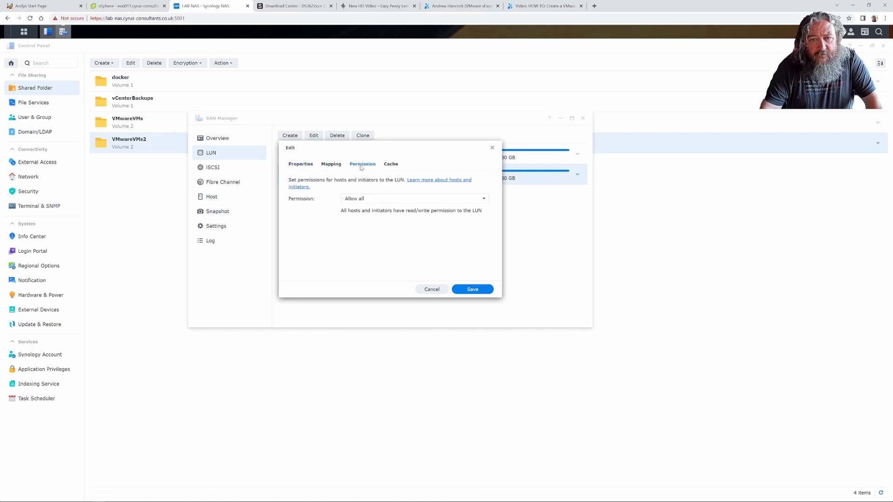
click(332, 165)
click(432, 290)
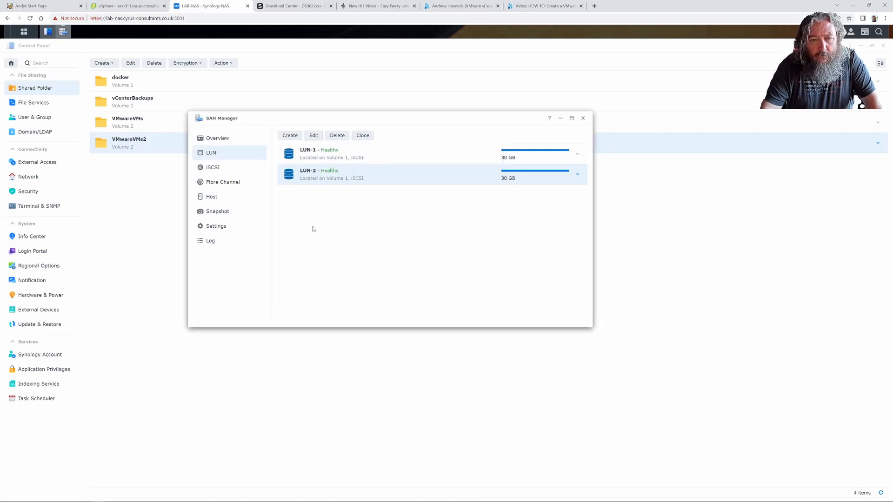
Step: Inspect the general and advanced settings of the iSCSI target Target-LUN-2-7neke, leaving them without saving
click(228, 171)
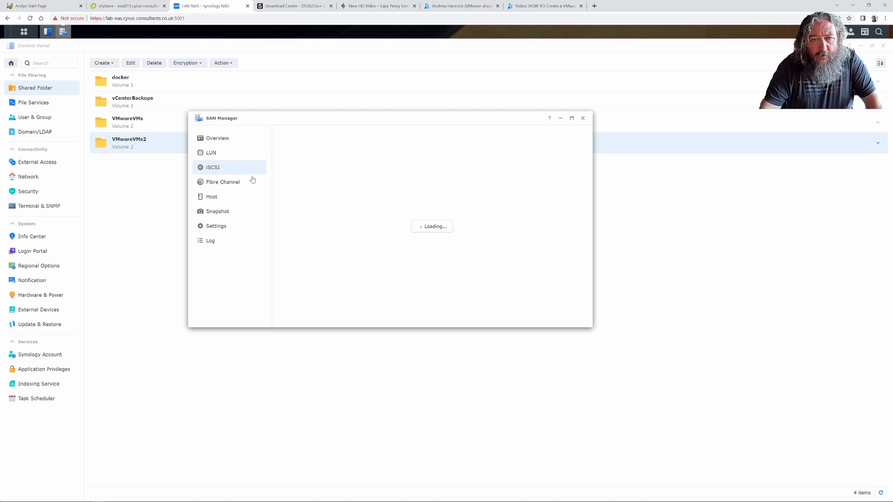
click(331, 175)
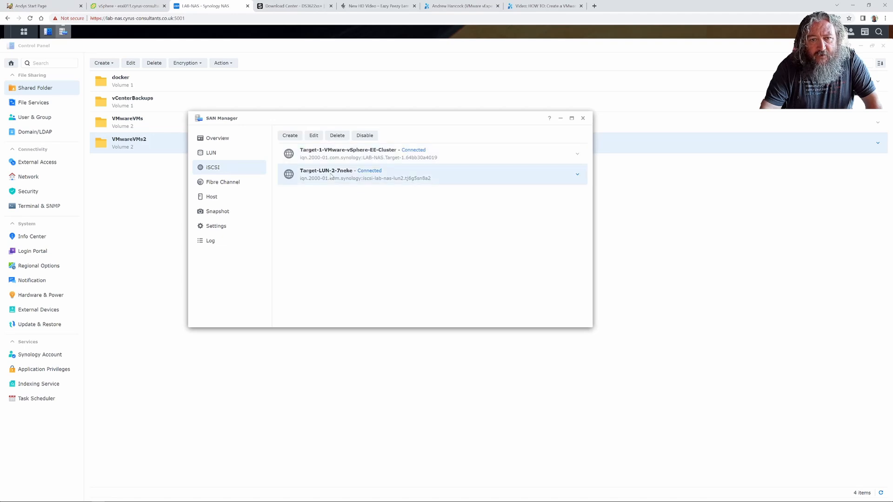
click(314, 135)
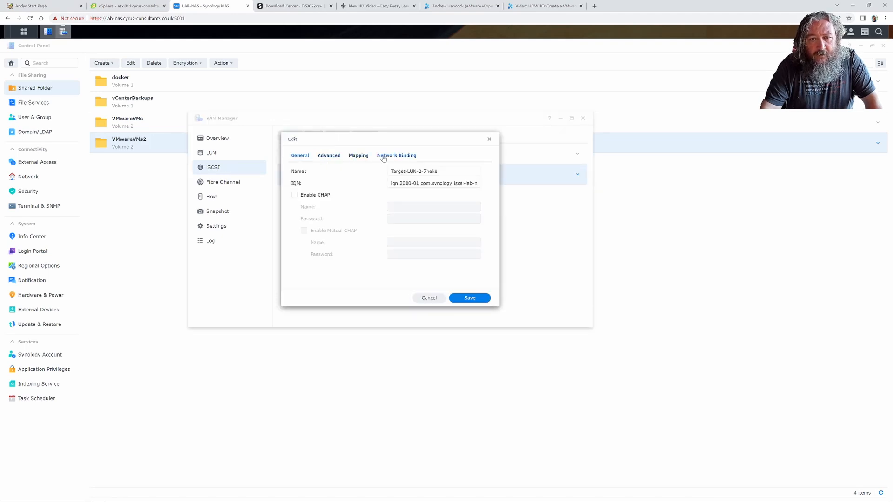
click(329, 155)
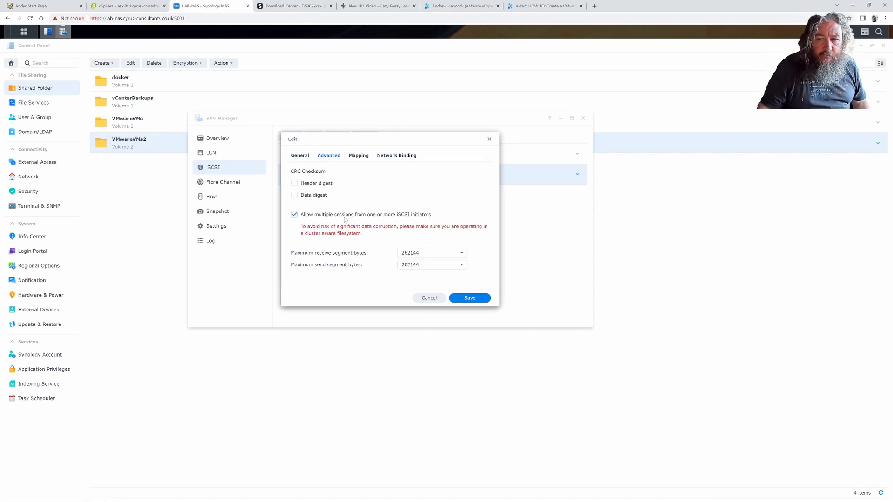
click(428, 299)
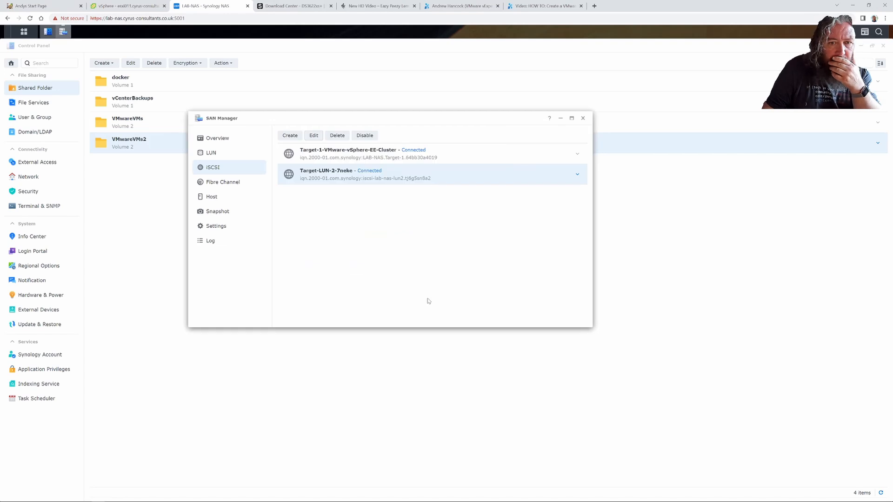
Step: Switch to the vSphere Client and rescan the iSCSI Software Adapter vmhba64 on host esxi011
click(125, 6)
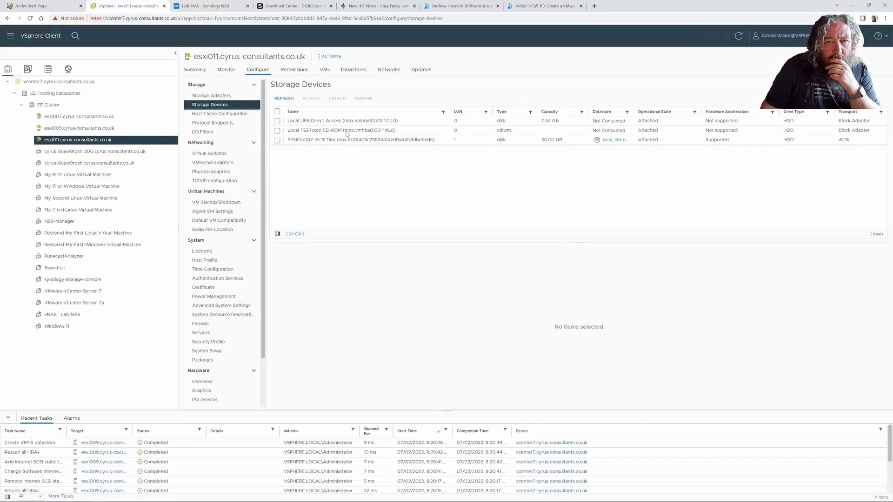
click(230, 98)
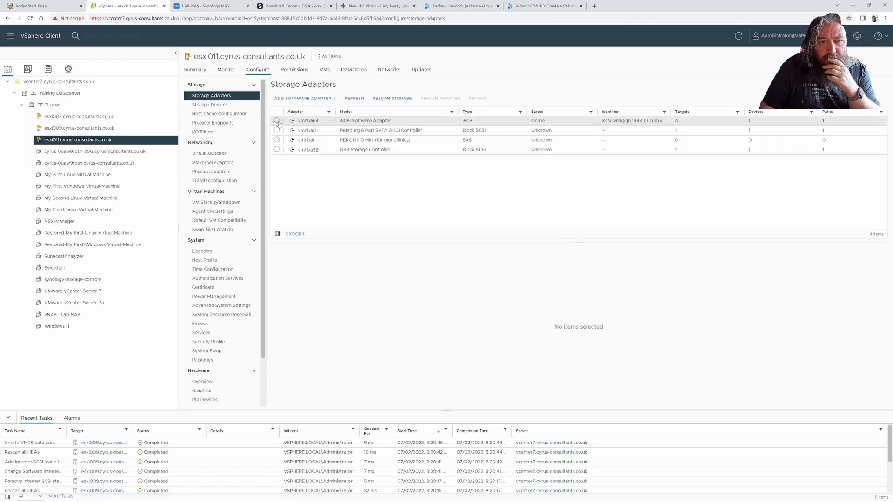
click(278, 121)
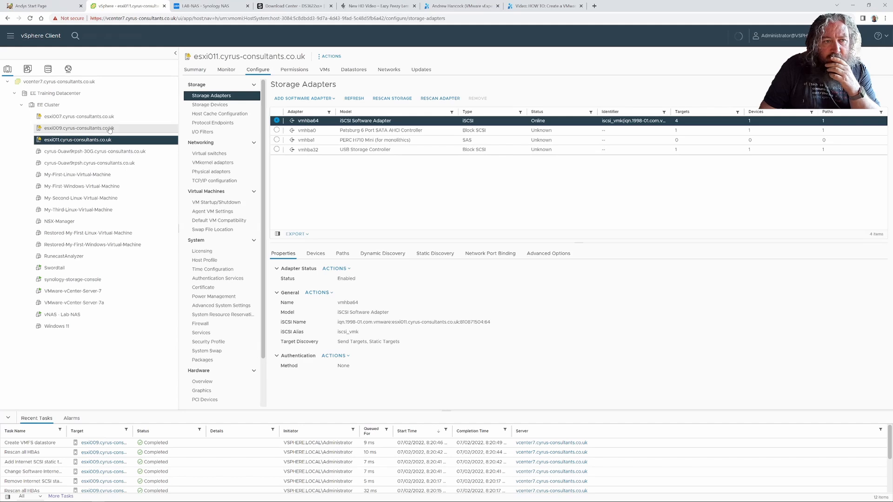
Step: Rescan the iSCSI Software Adapter vmhba64 on host esxi007 and open its device list
click(97, 117)
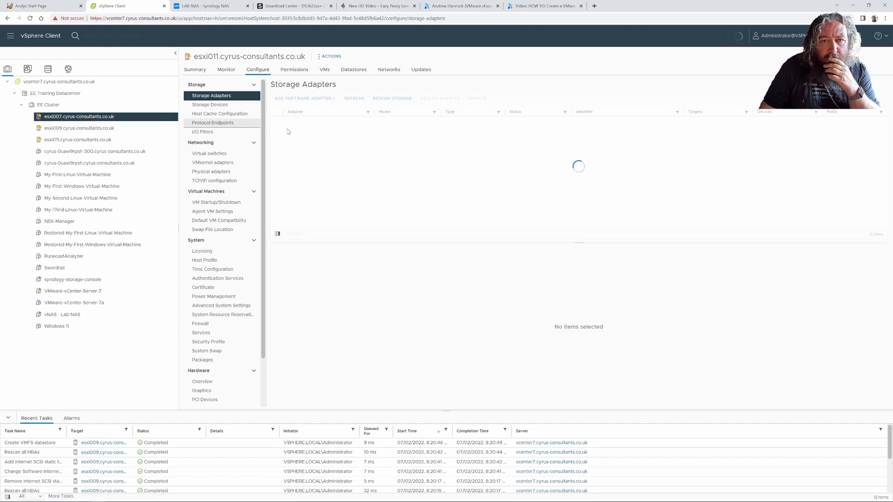
click(277, 121)
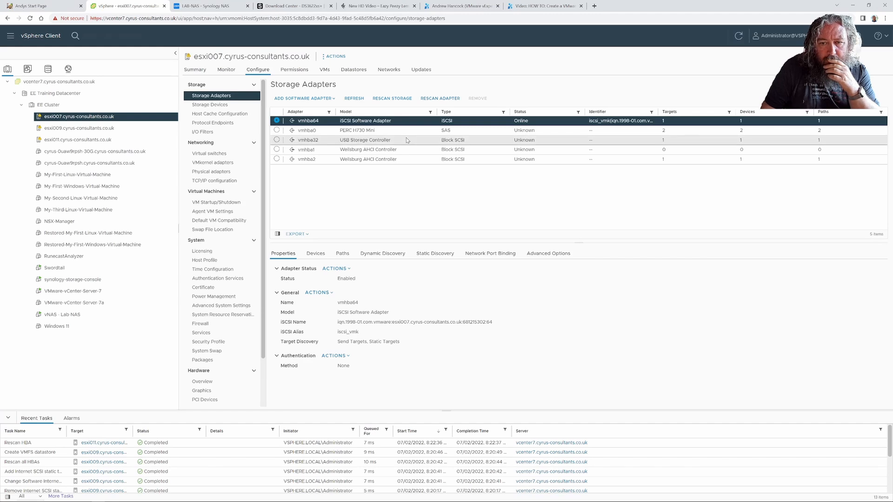
click(314, 256)
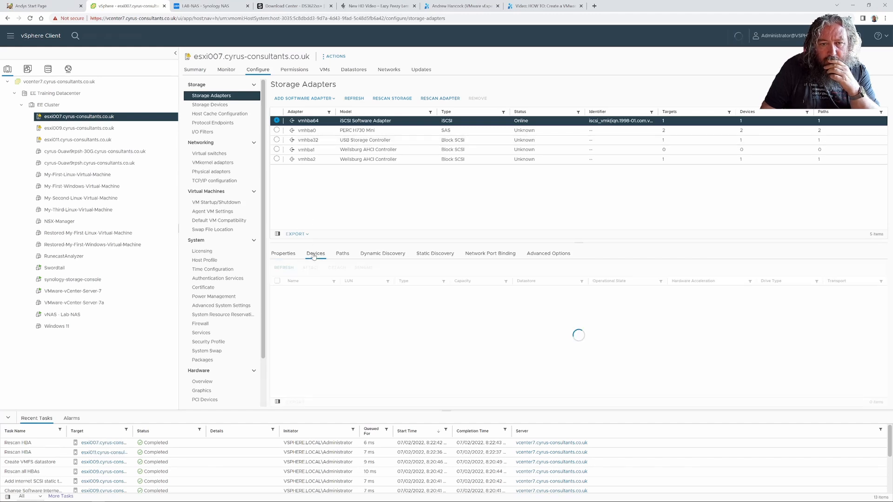
Step: Compare the devices attached to the iSCSI adapter vmhba64 on hosts esxi009 and esxi007
click(97, 130)
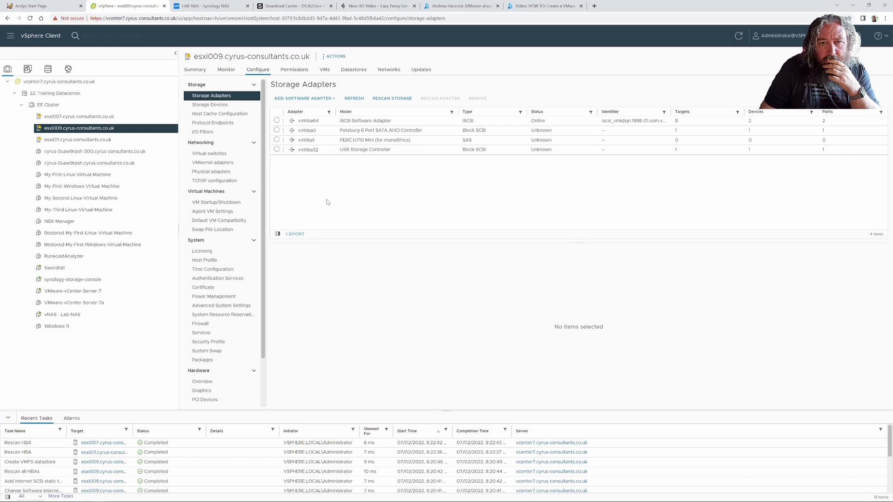
click(277, 121)
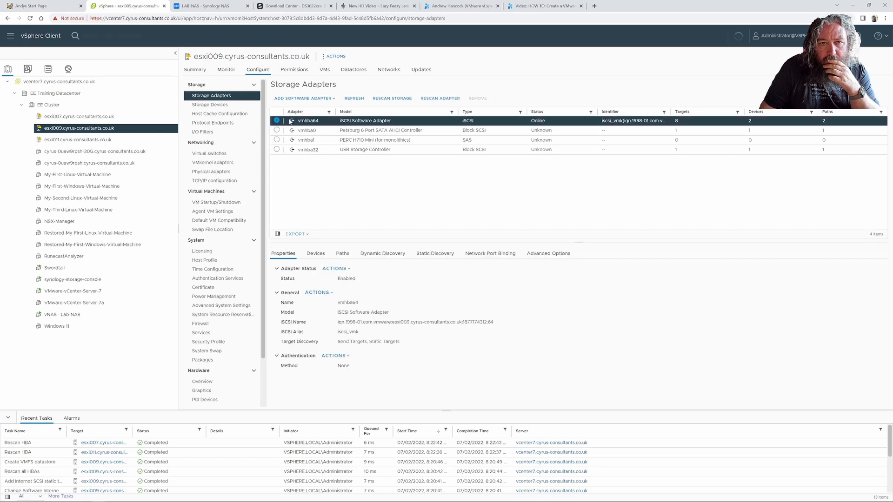
click(318, 257)
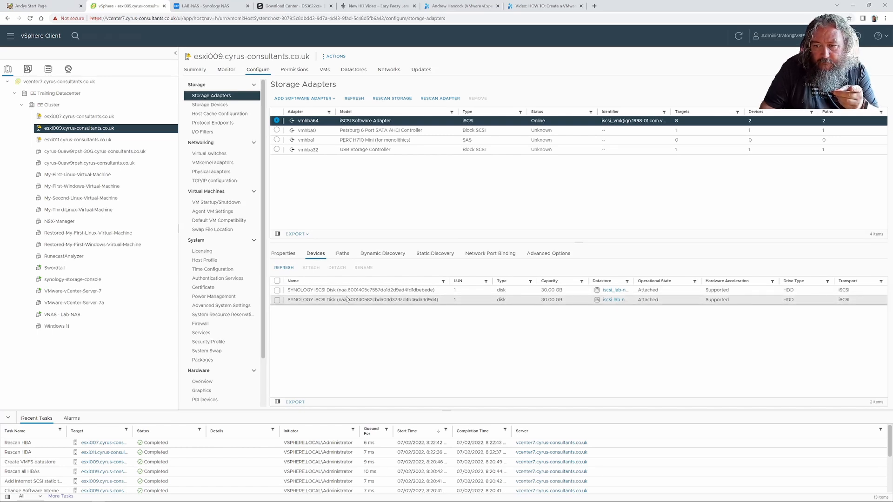
click(92, 117)
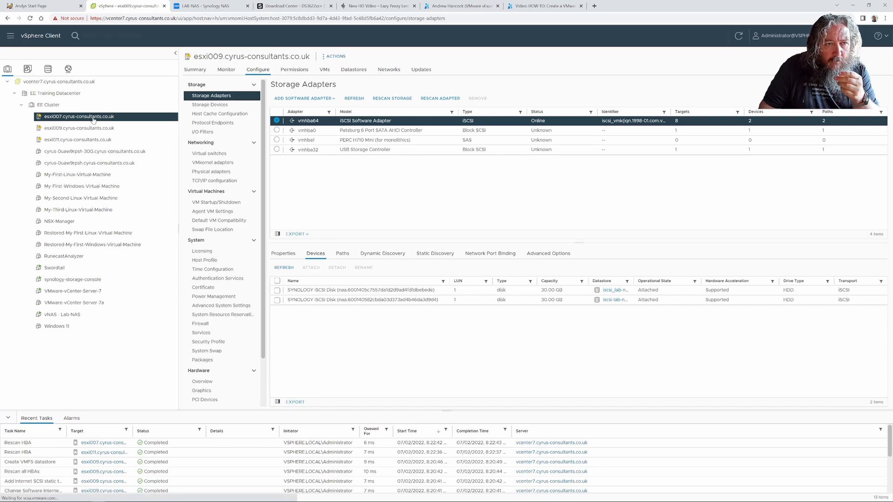
click(277, 121)
click(321, 254)
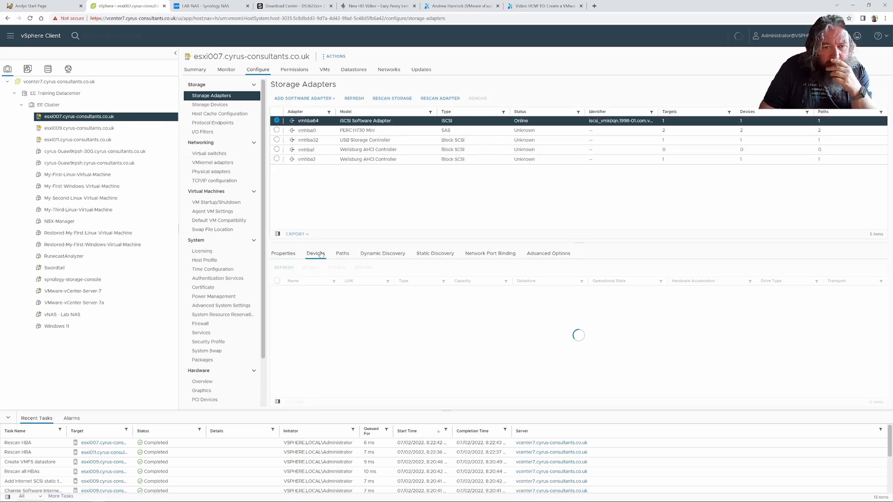
Step: Check the iSCSI adapter's devices on host esxi011 and compare the datastores of esxi011 and esxi007
click(100, 141)
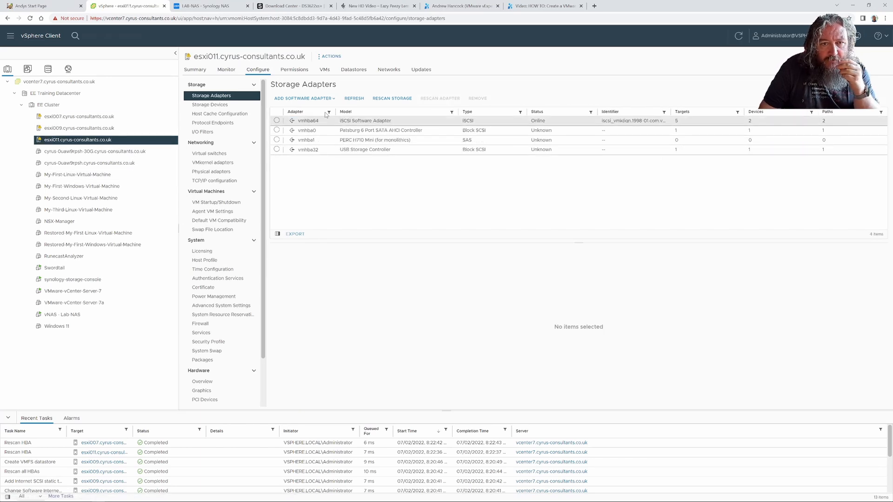
click(278, 122)
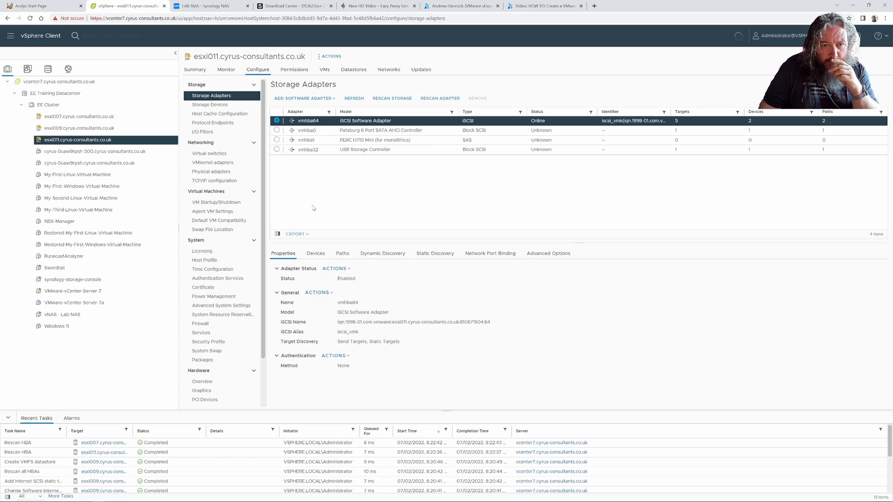
click(323, 258)
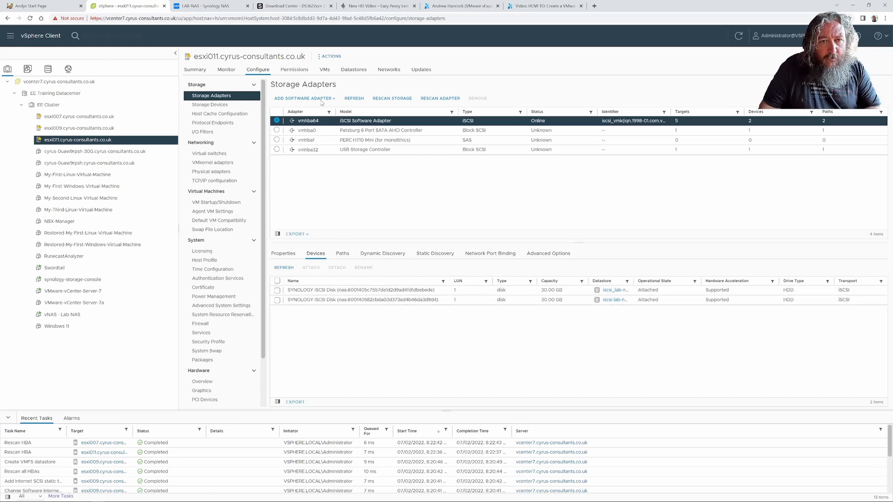
click(351, 71)
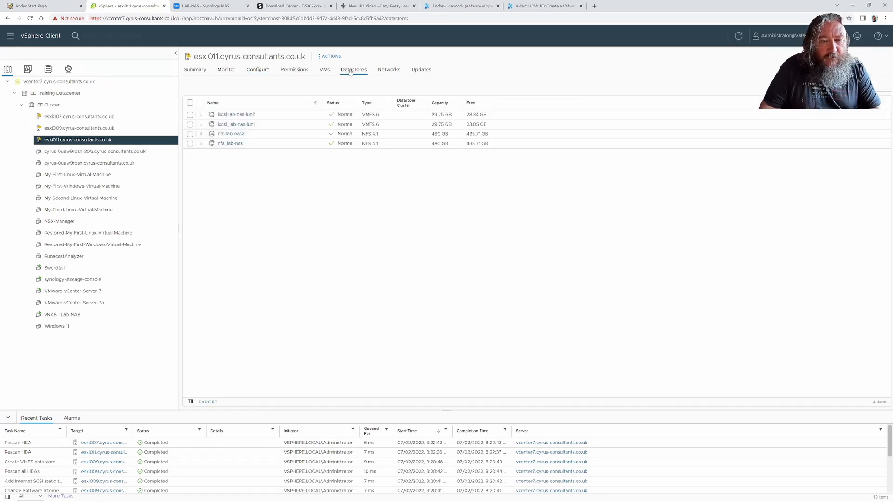
click(111, 116)
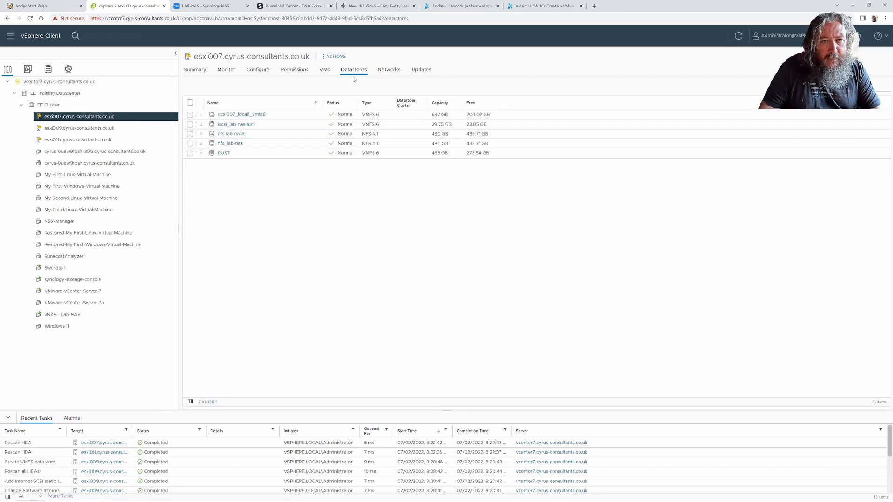
Step: Rescan the iSCSI adapter vmhba64 on host esxi007 again and recheck its devices
click(258, 71)
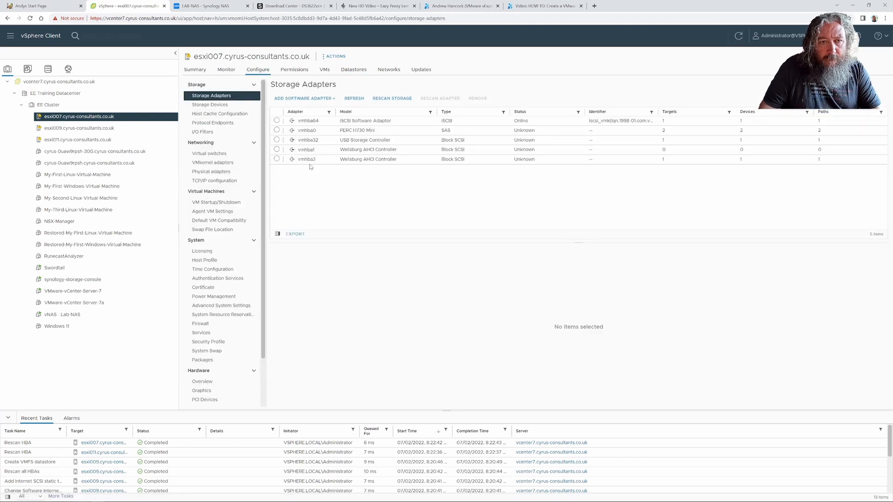
click(289, 124)
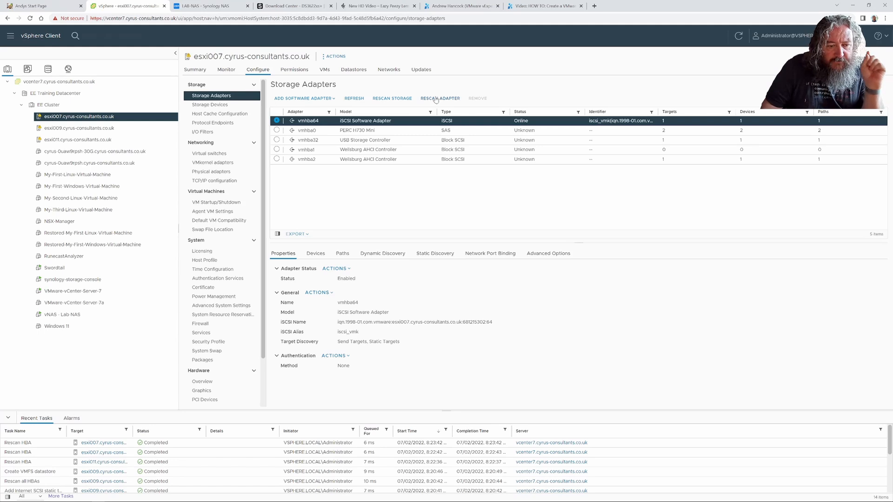
click(320, 254)
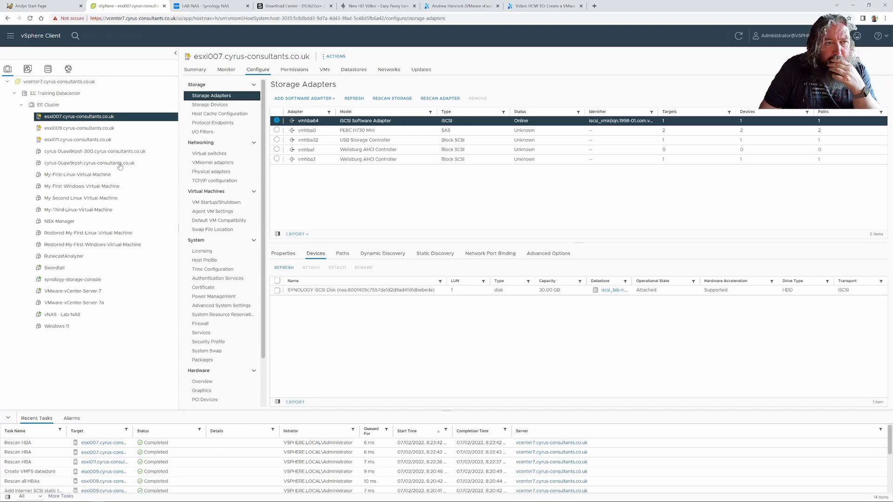
Step: Examine the devices of the iSCSI adapter vmhba64 on host esxi011 for comparison with esxi007
click(111, 141)
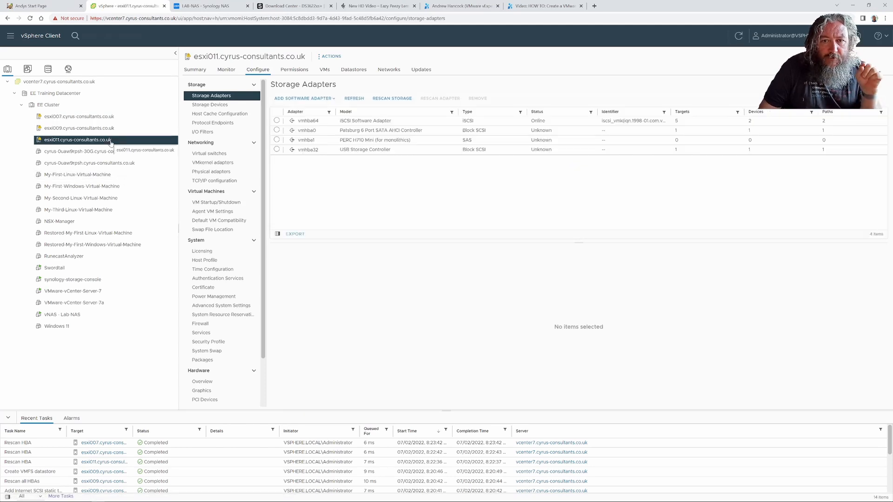
click(277, 121)
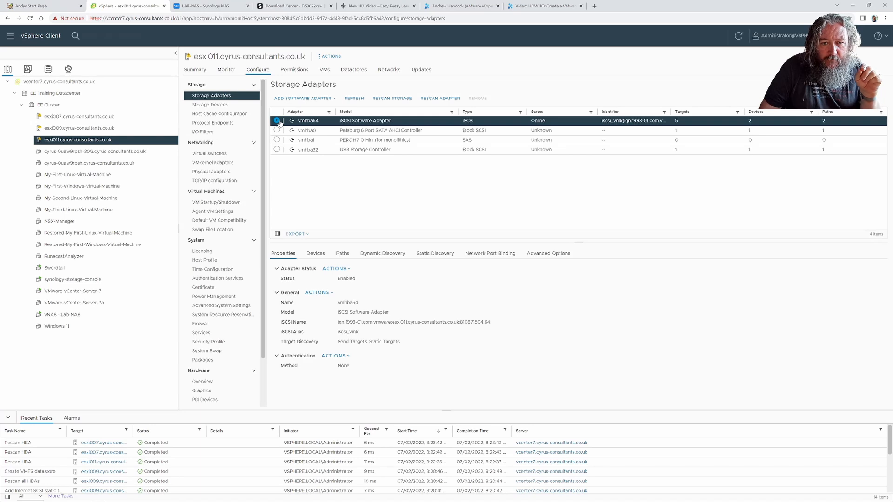
click(316, 254)
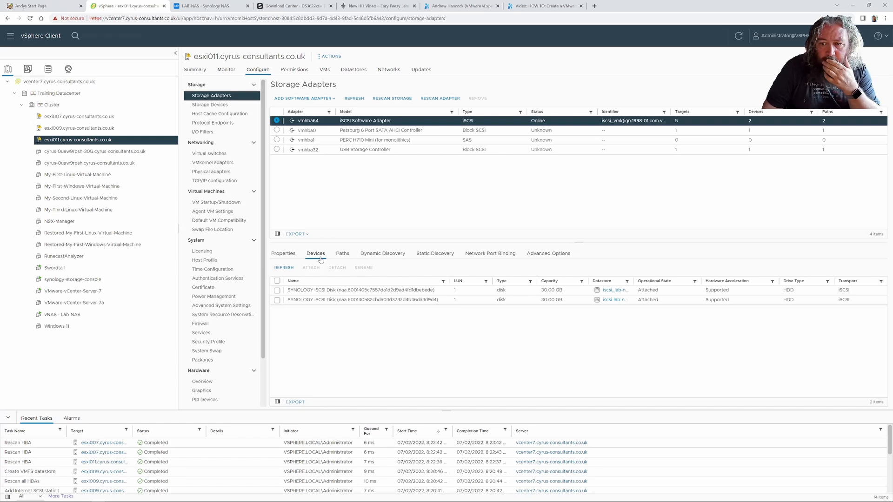
Step: Check the devices attached to the iSCSI adapter vmhba64 on host esxi009
click(85, 131)
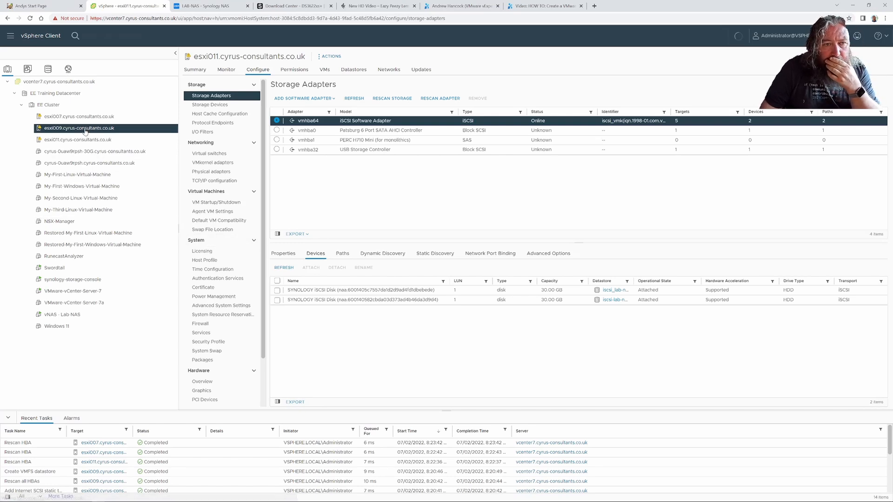
click(277, 120)
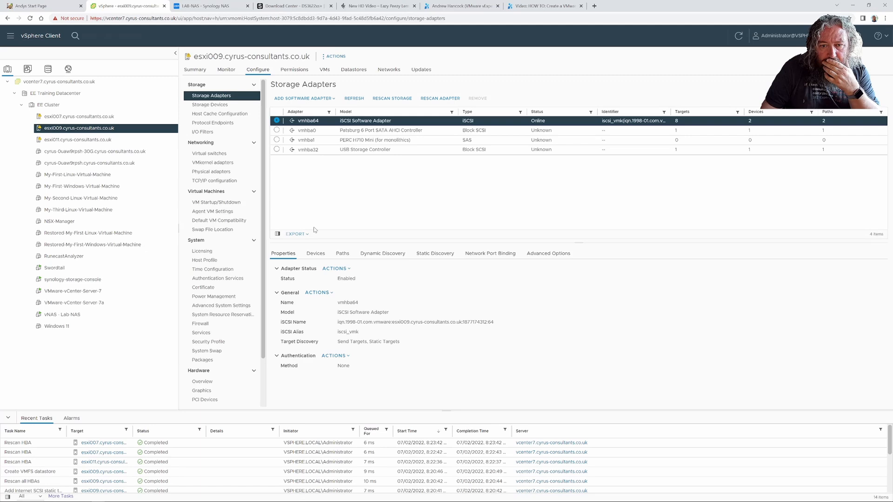
click(316, 254)
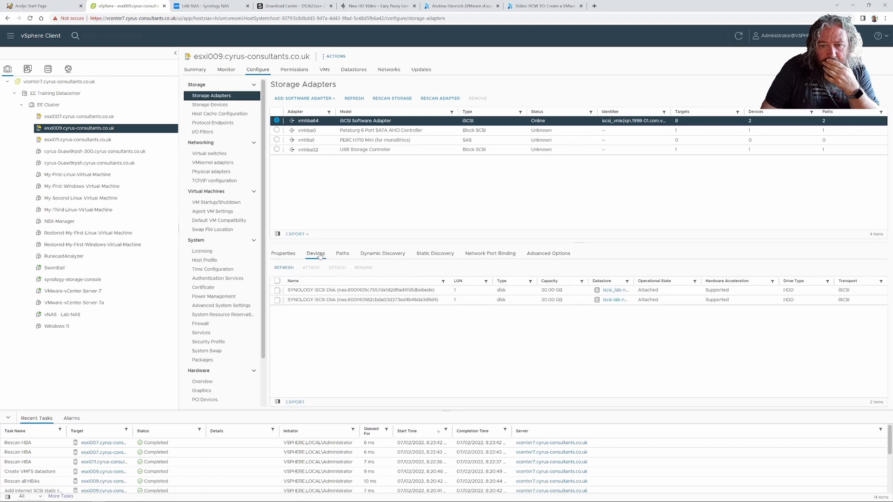
Step: Recheck the devices of the iSCSI adapter vmhba64 on host esxi007 and refresh the device list
click(98, 119)
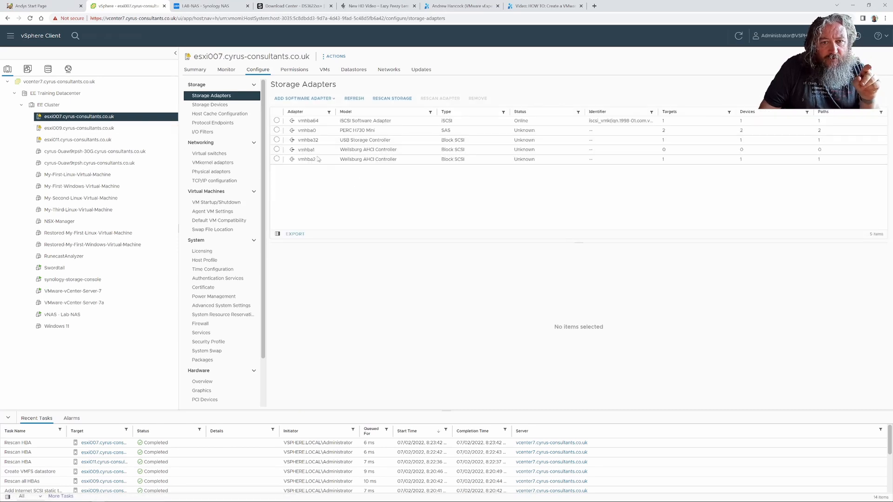
click(277, 121)
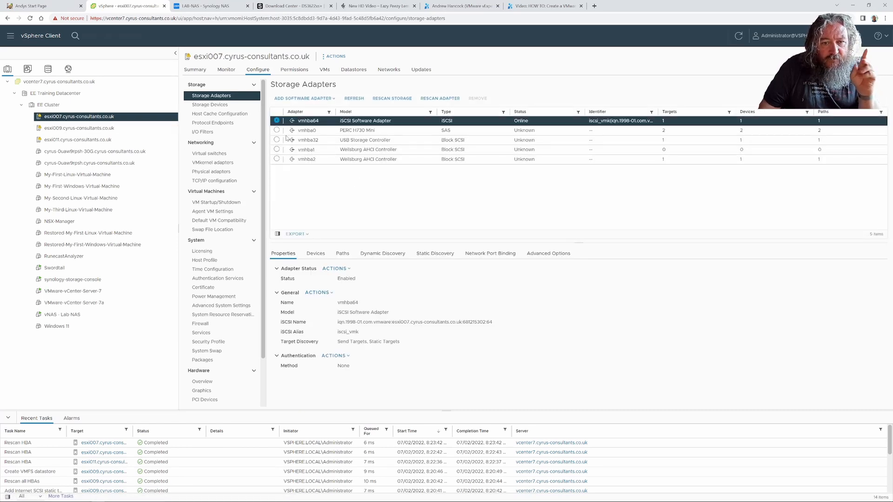
click(319, 259)
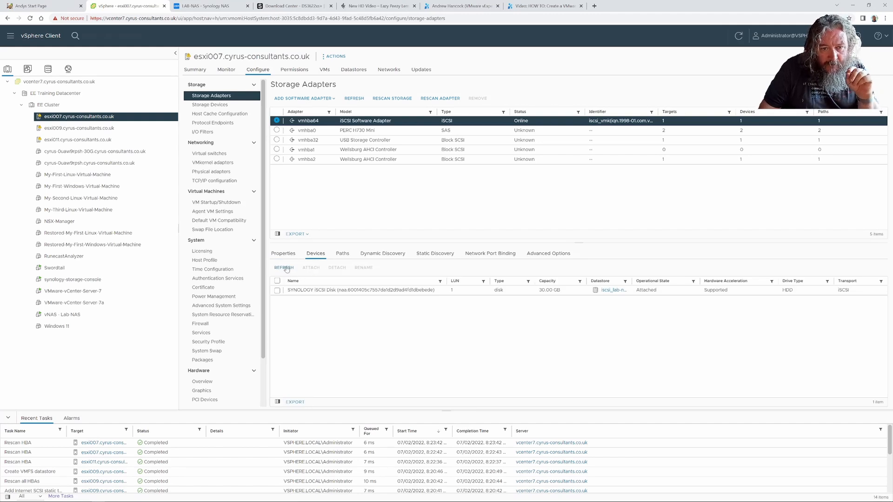
click(285, 268)
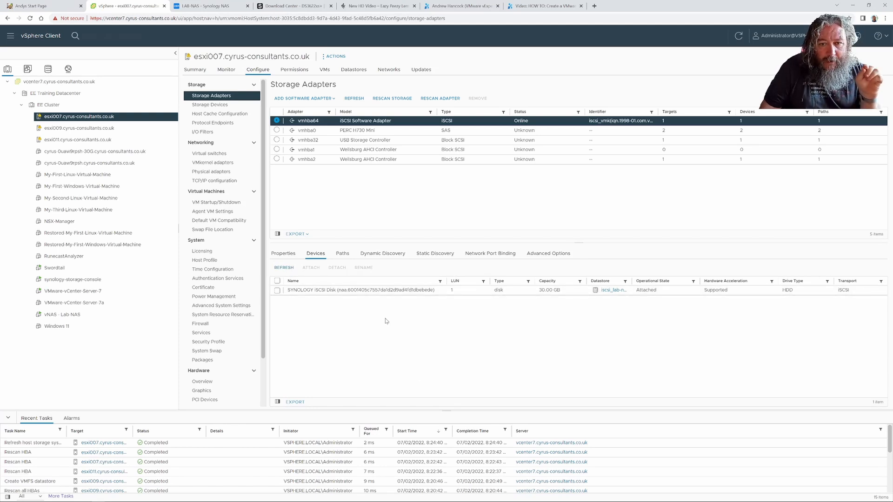
Step: Add 10.99.1.200 on port 3260 as a dynamic discovery send target server for vmhba64 on esxi007, inheriting the parent's authentication settings
click(394, 255)
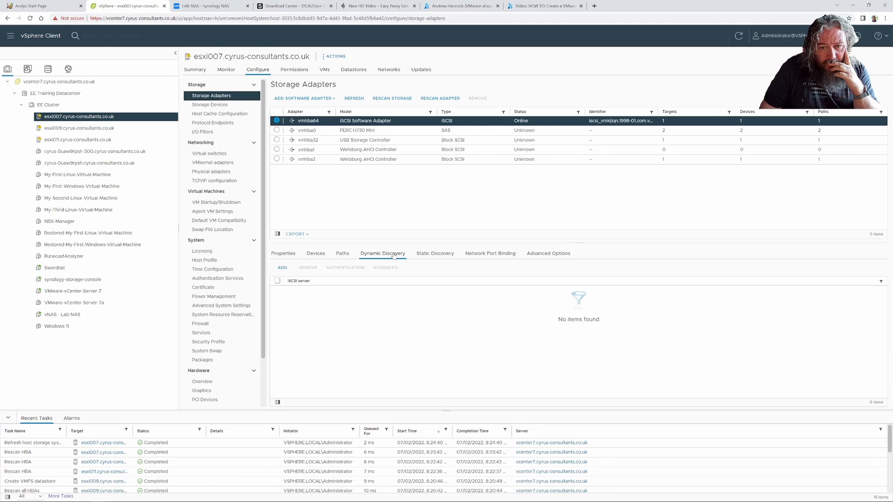
click(281, 268)
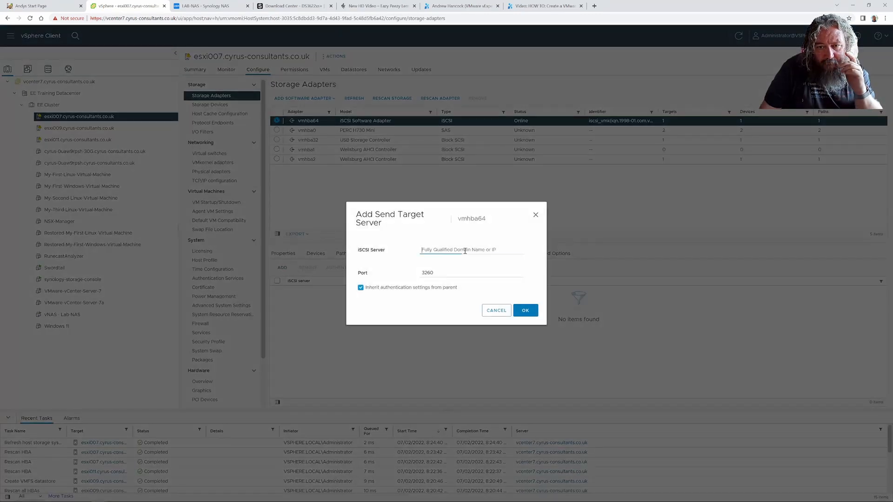
click(466, 251)
text(10.10.)
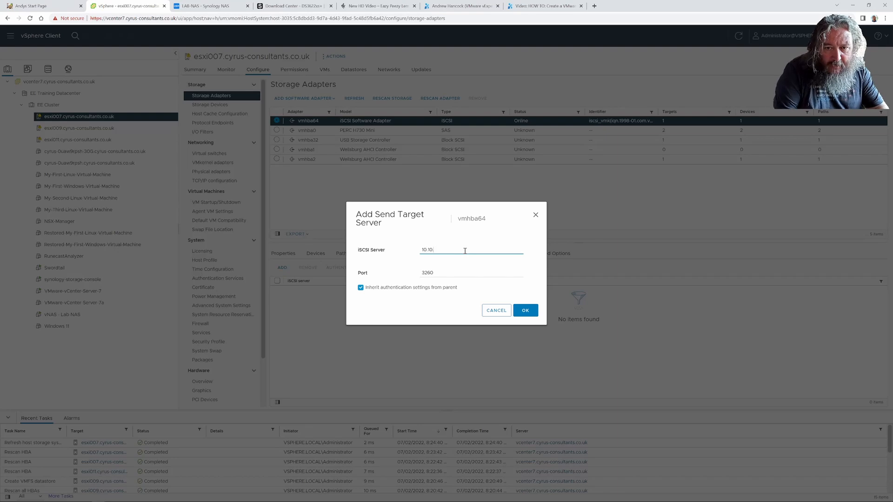
text(1)
key(BackSpace)
key(BackSpace)
key(BackSpace)
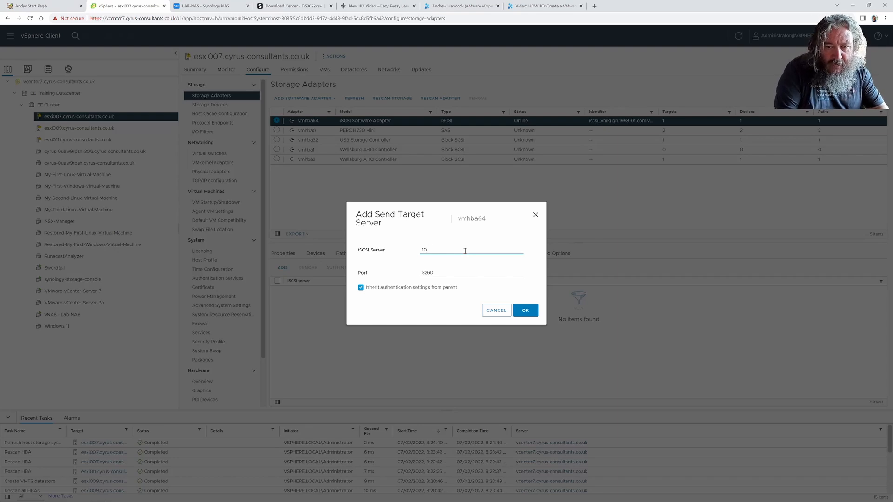
text(.99.1.2000)
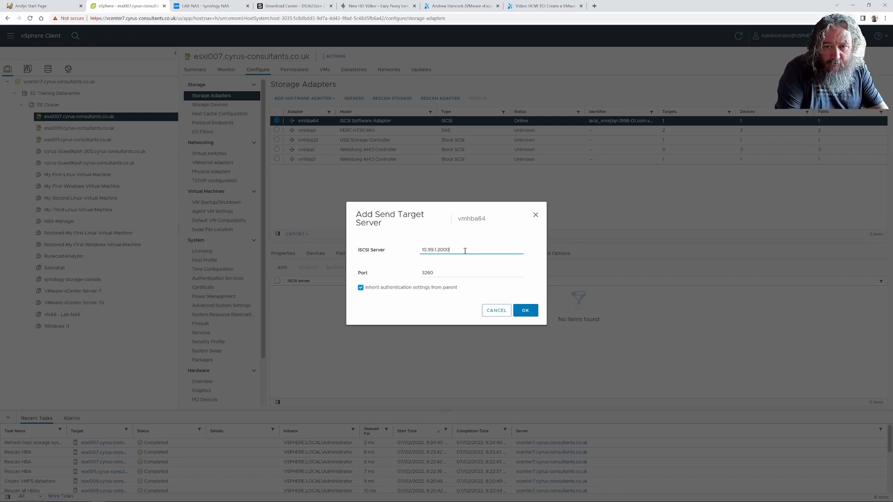
click(527, 314)
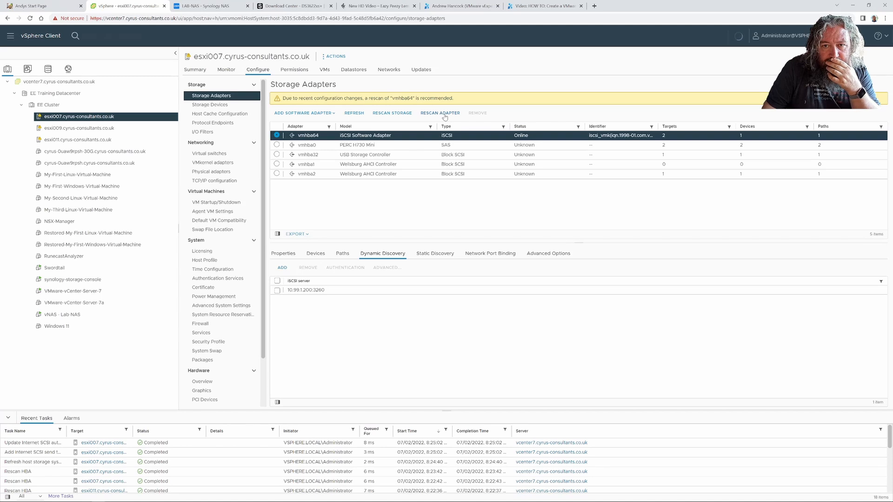
Step: Rescan the iSCSI adapter vmhba64 on esxi007 and check the host's attached devices and datastores
click(445, 114)
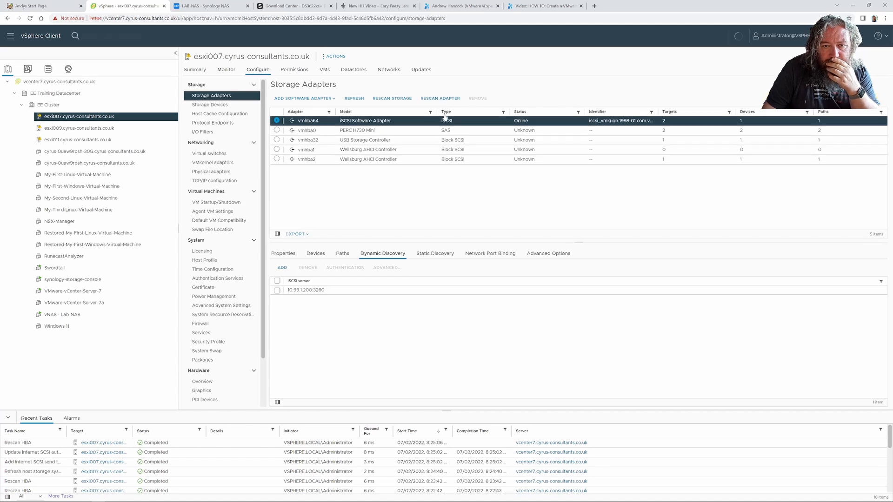
click(320, 254)
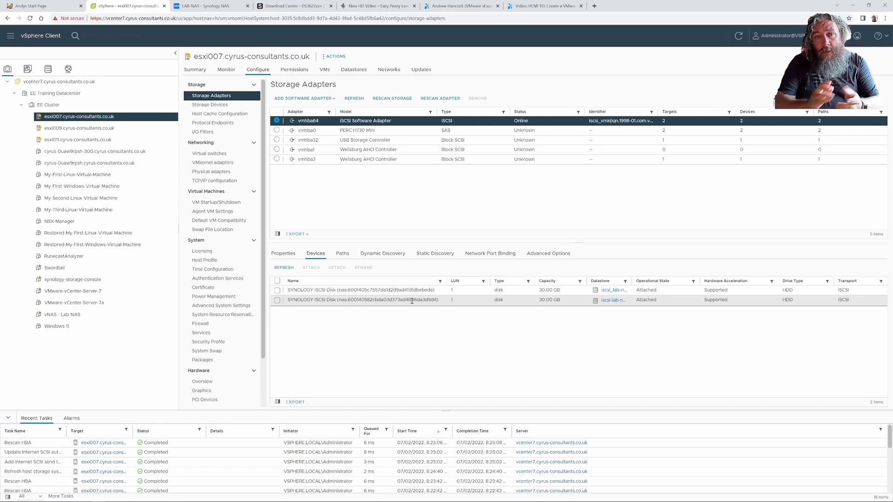
click(366, 72)
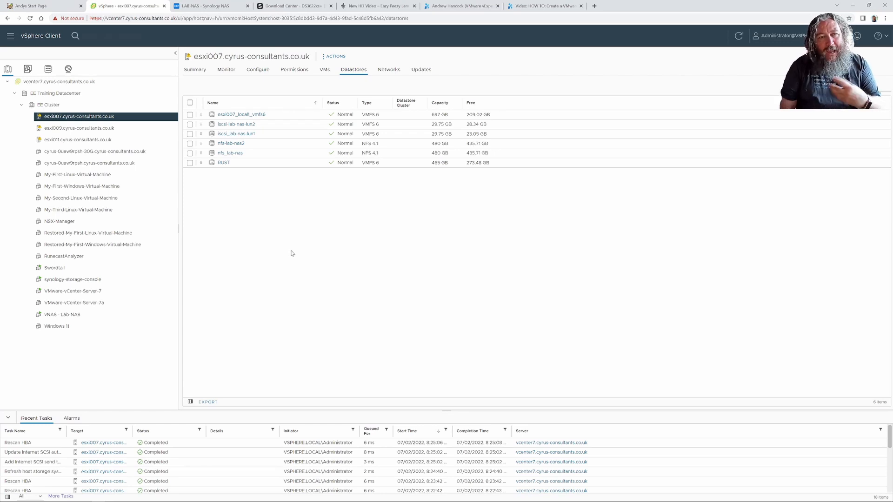
Step: Switch to the LAB-NAS Synology page, close SAN Manager and return to the vSphere Client
click(221, 7)
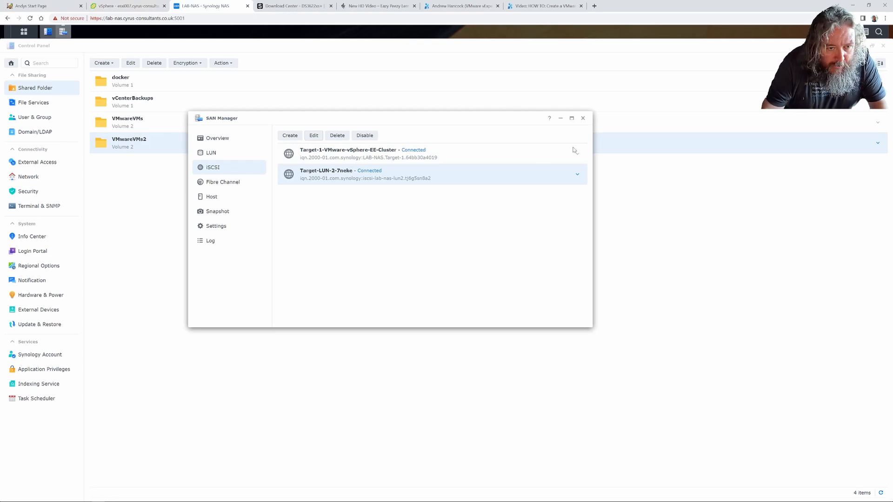
click(583, 119)
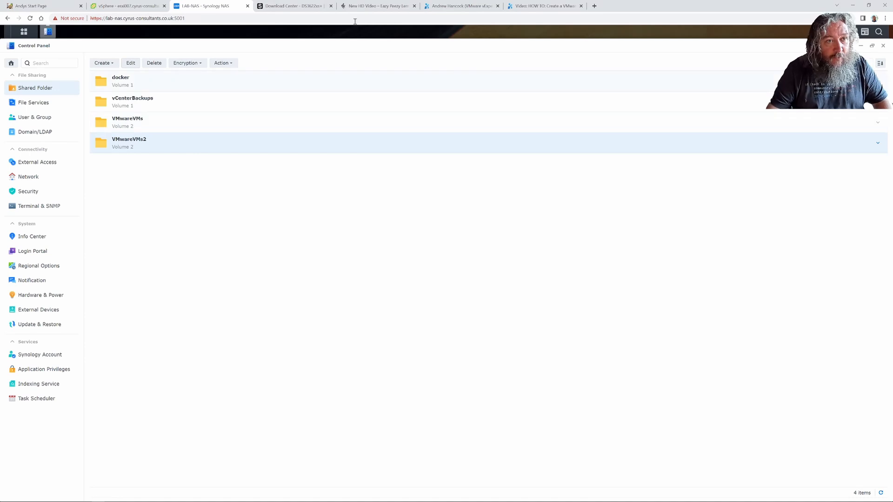
click(134, 7)
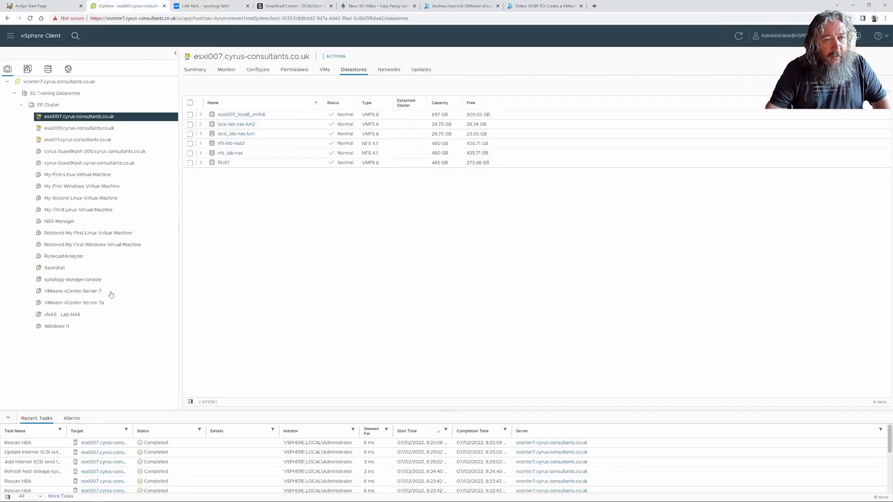